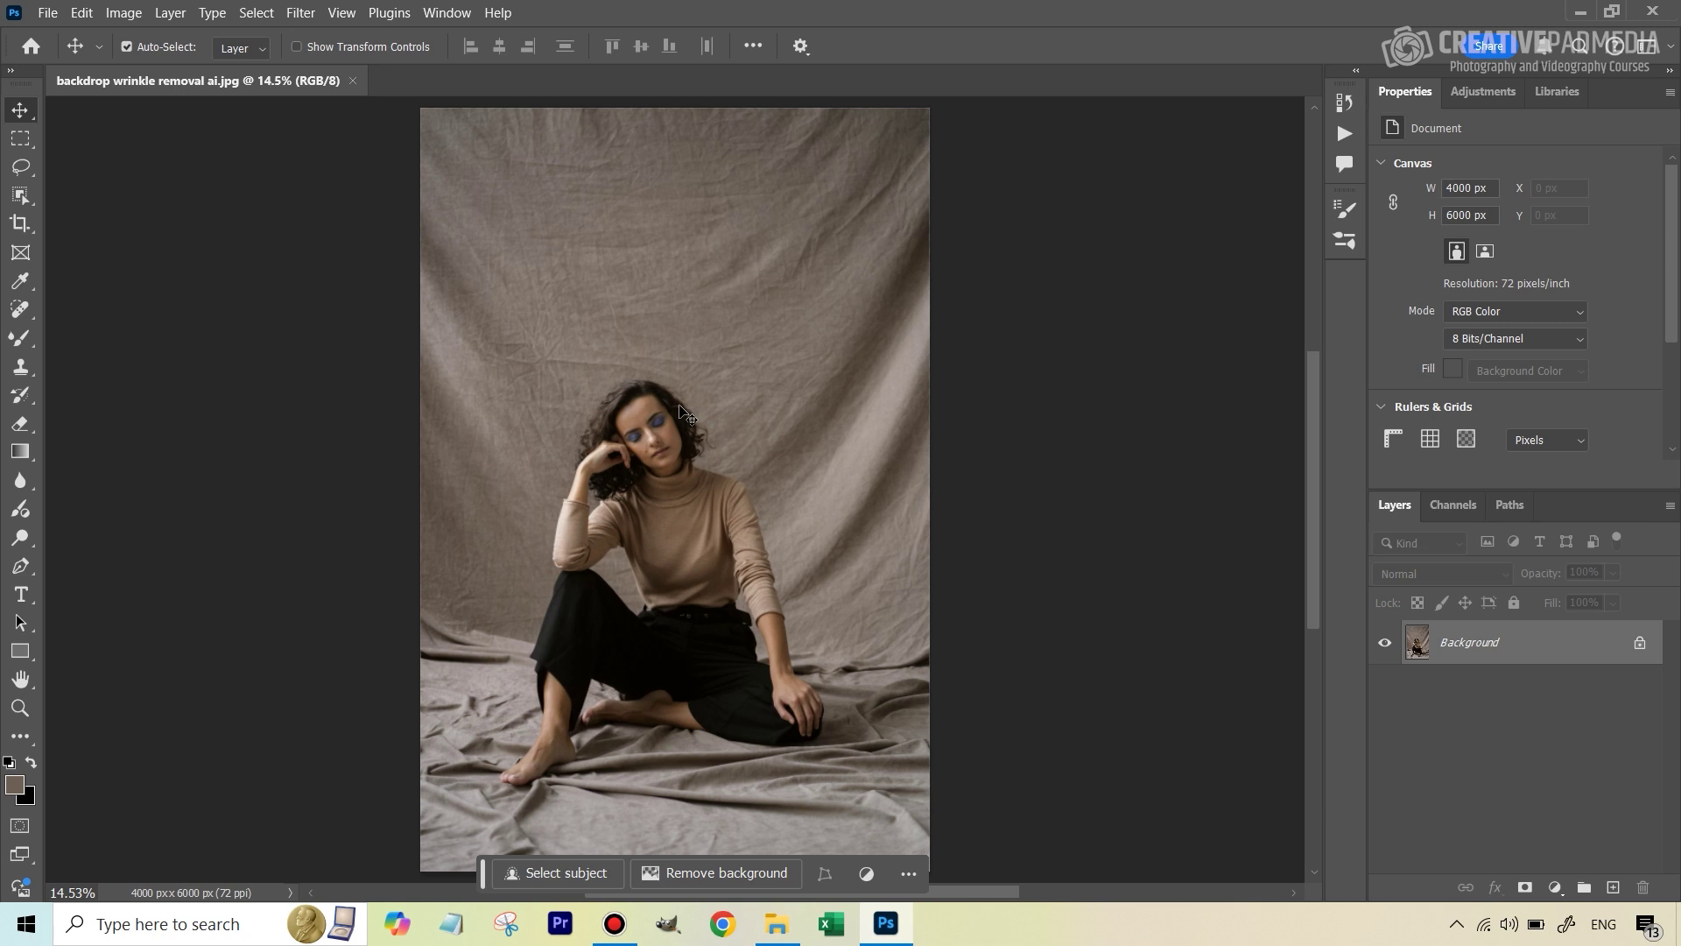
- Select the seated woman with Select Subject, then invert so only the backdrop is selected
click(257, 13)
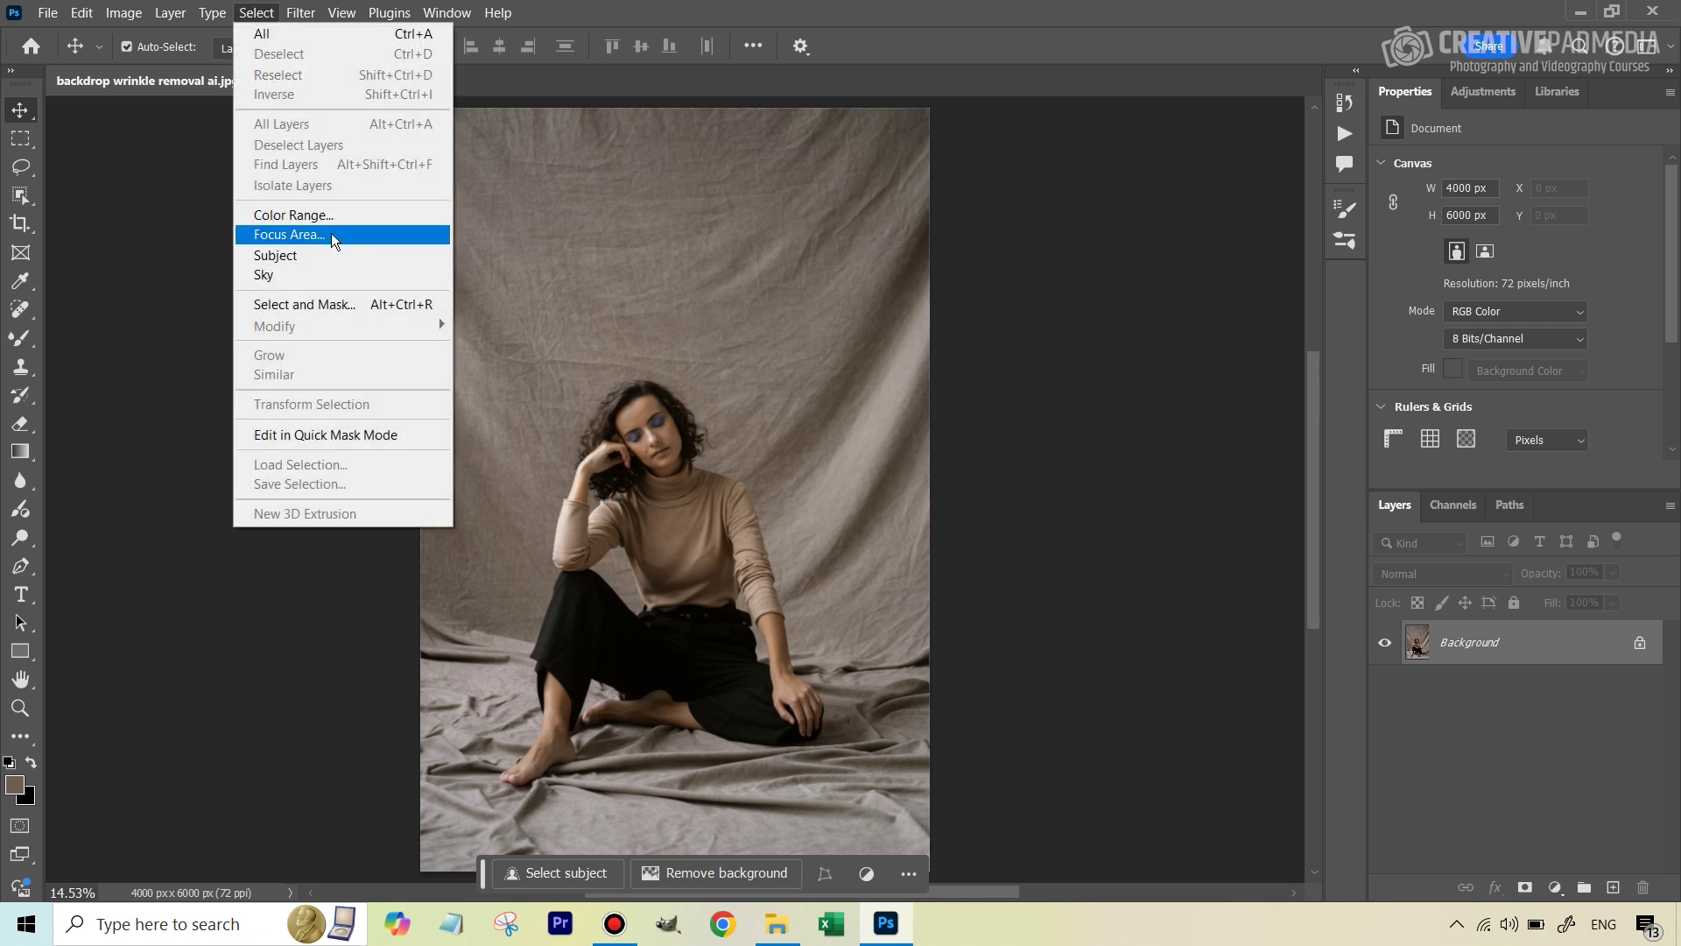
click(297, 257)
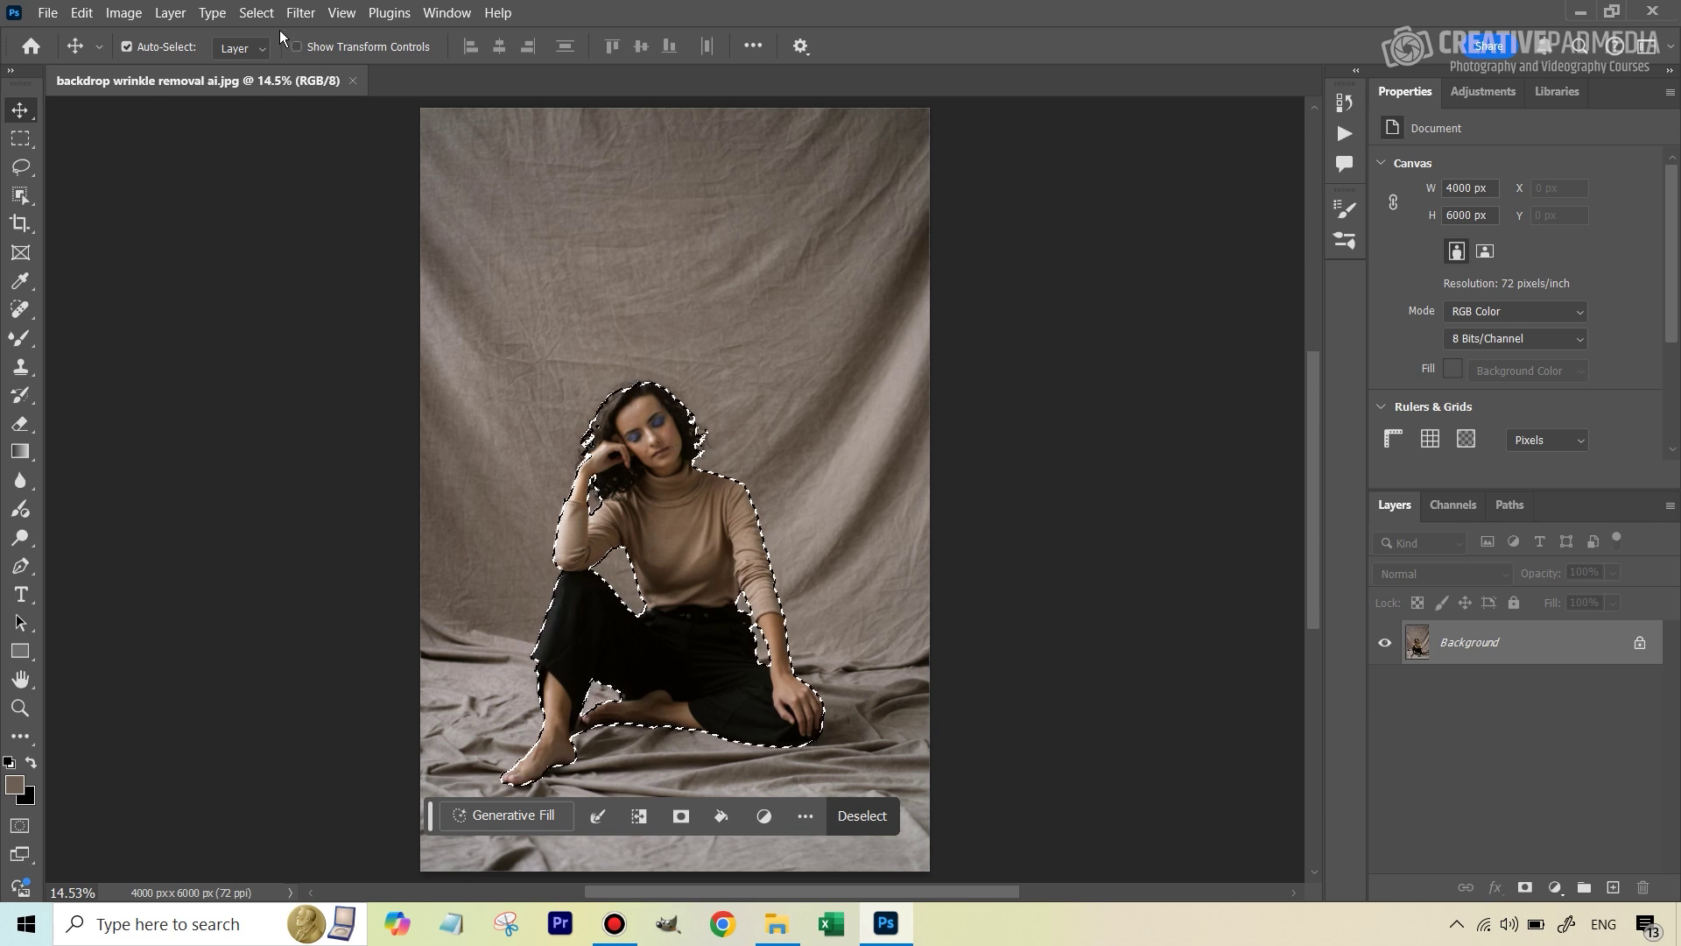
click(256, 13)
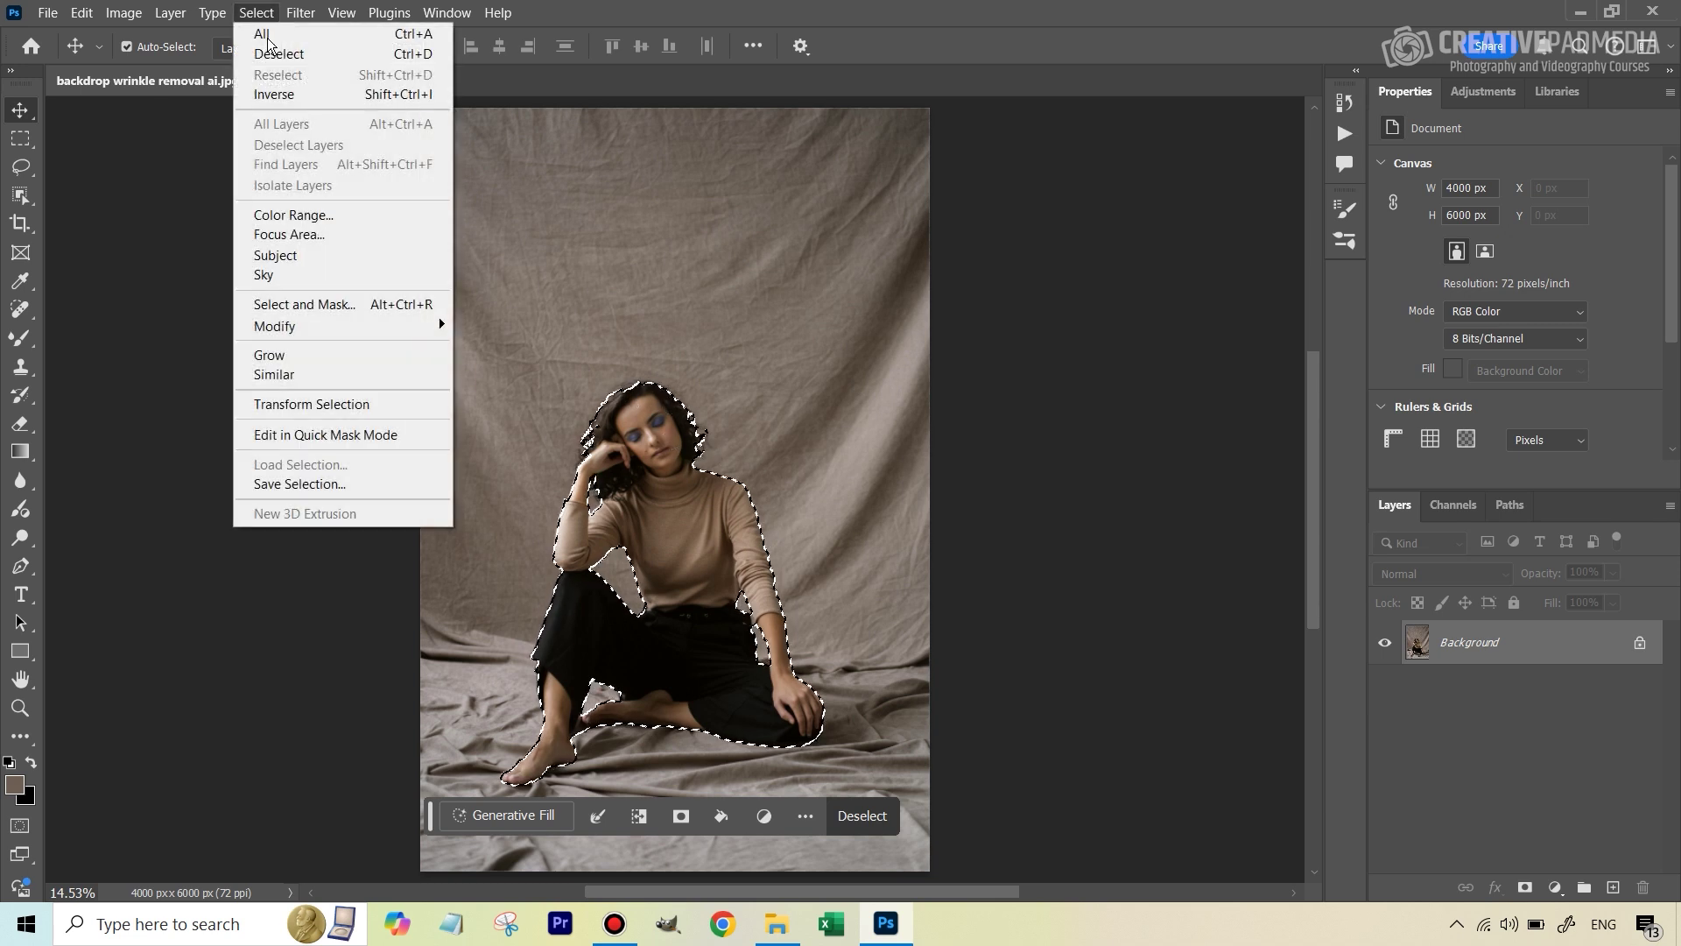
click(289, 94)
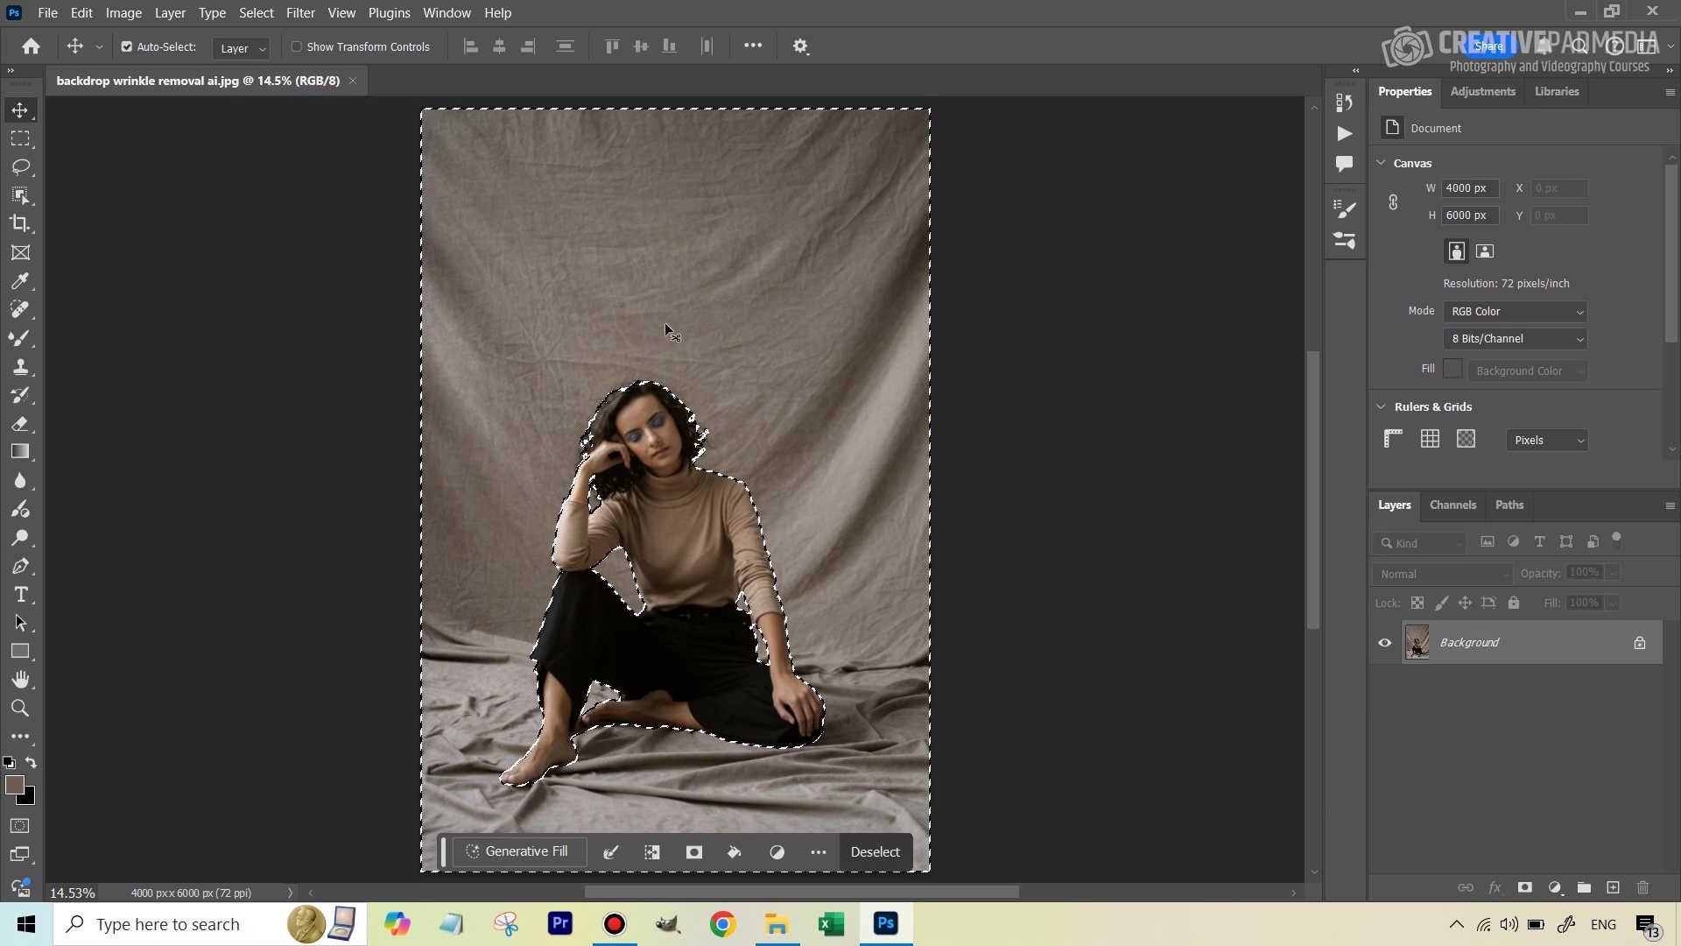
- Generative-fill the selected backdrop with the prompt 'plain backdrop'
click(528, 856)
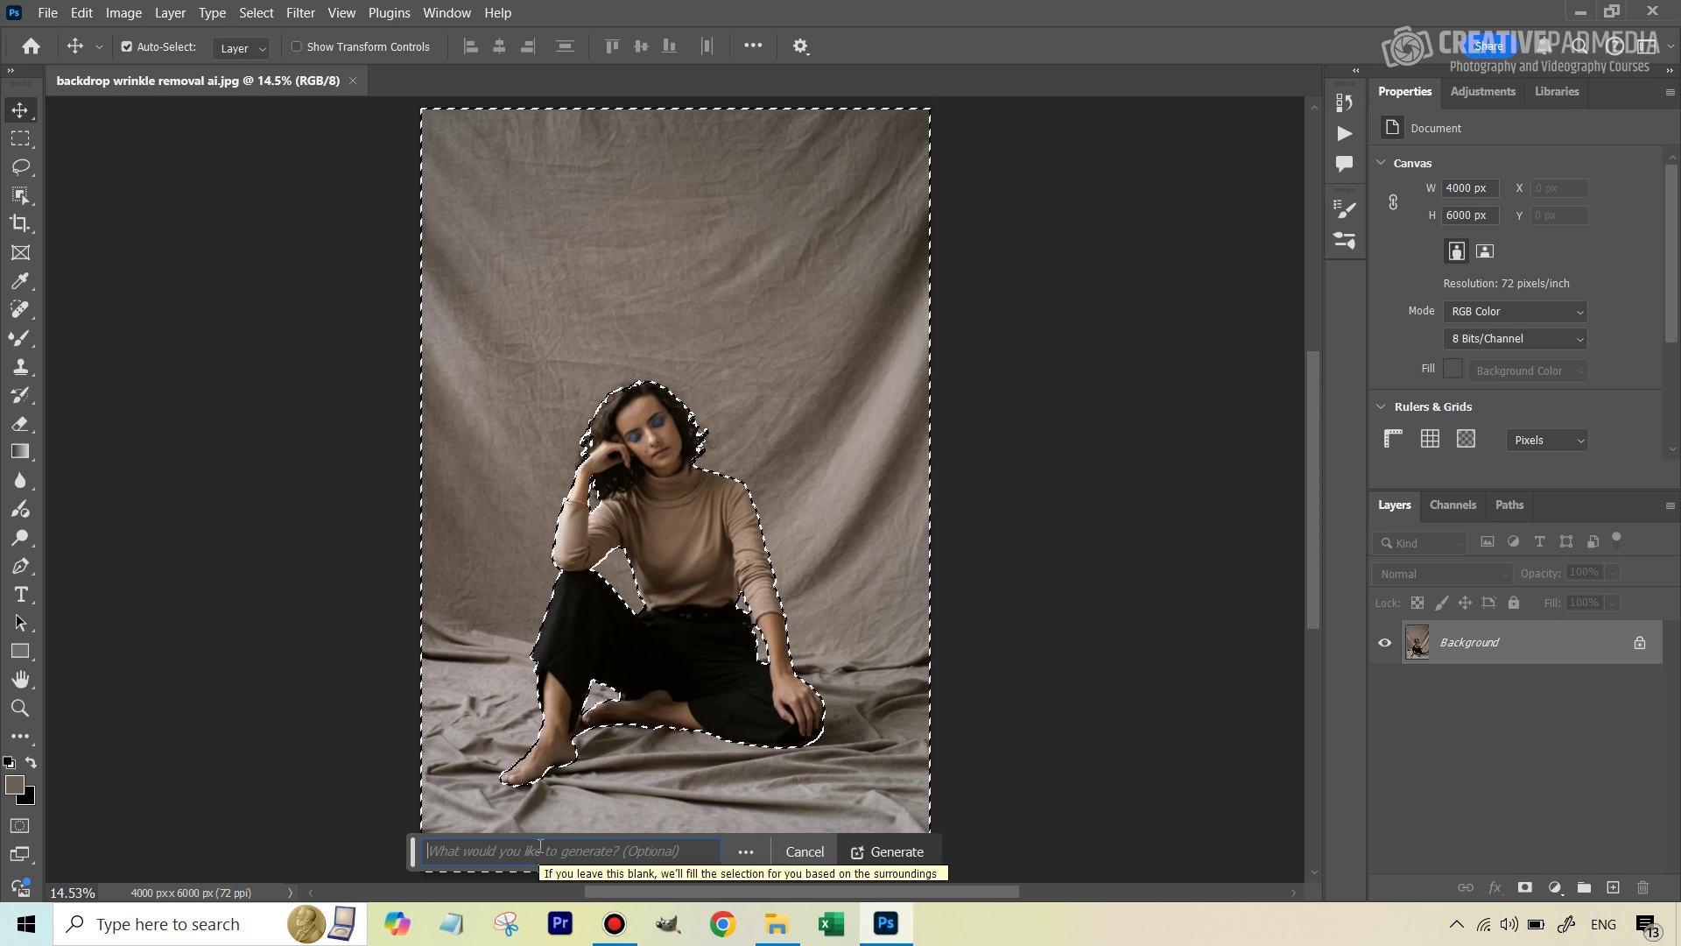
text(pl)
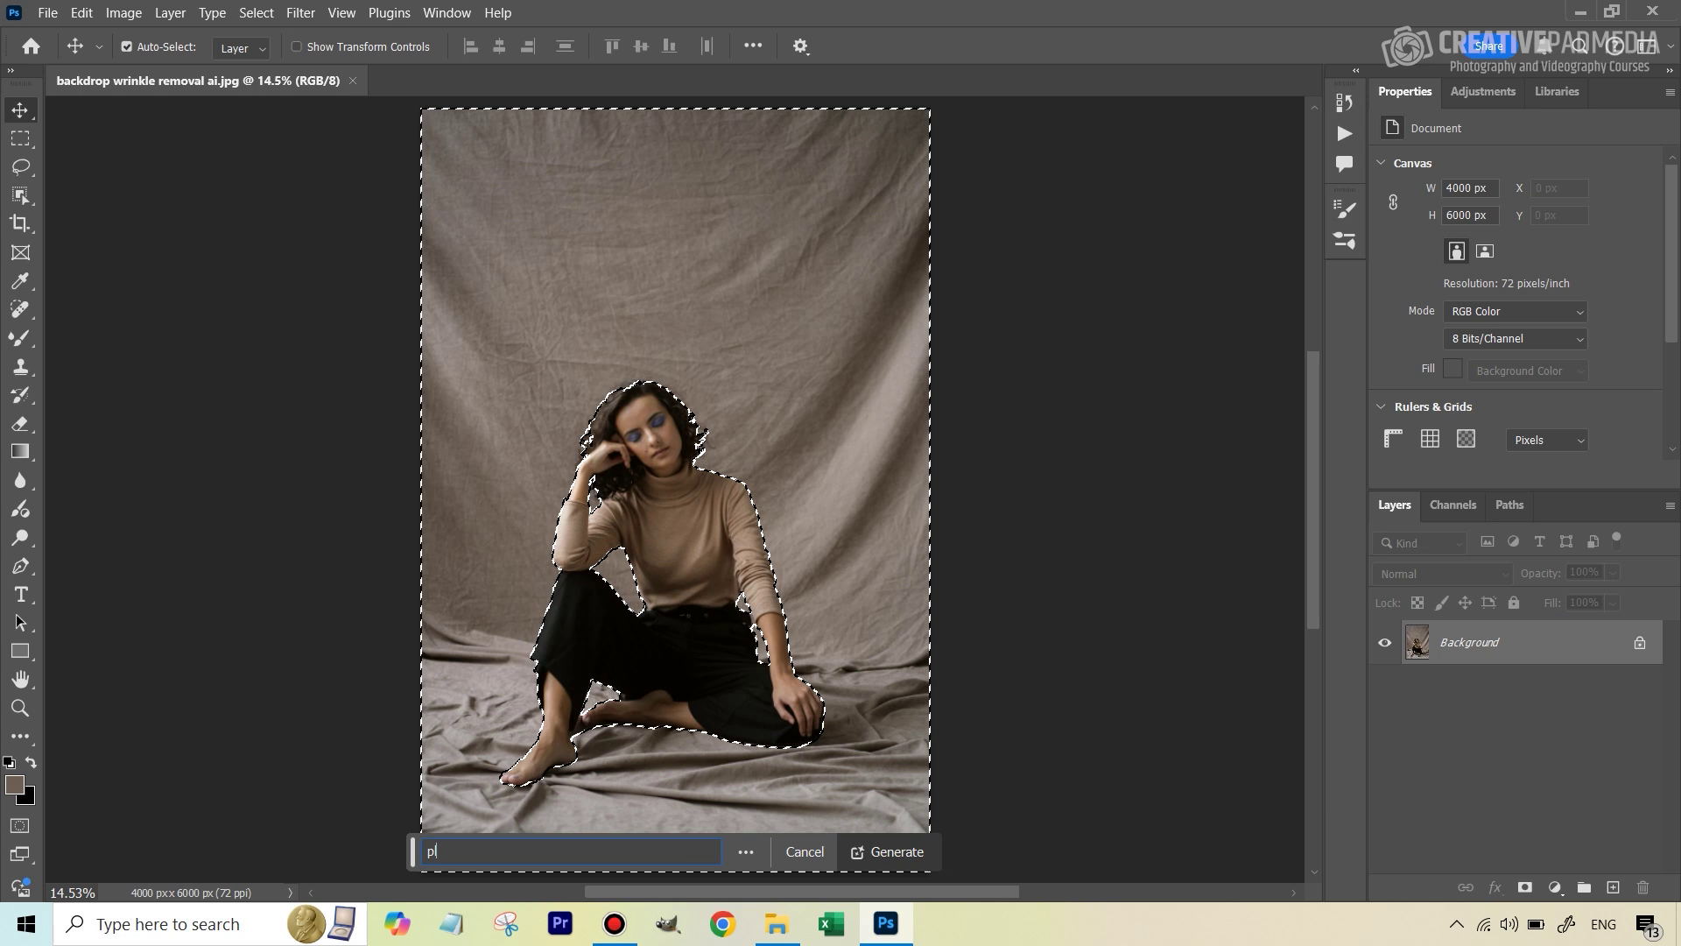
text(ain backd)
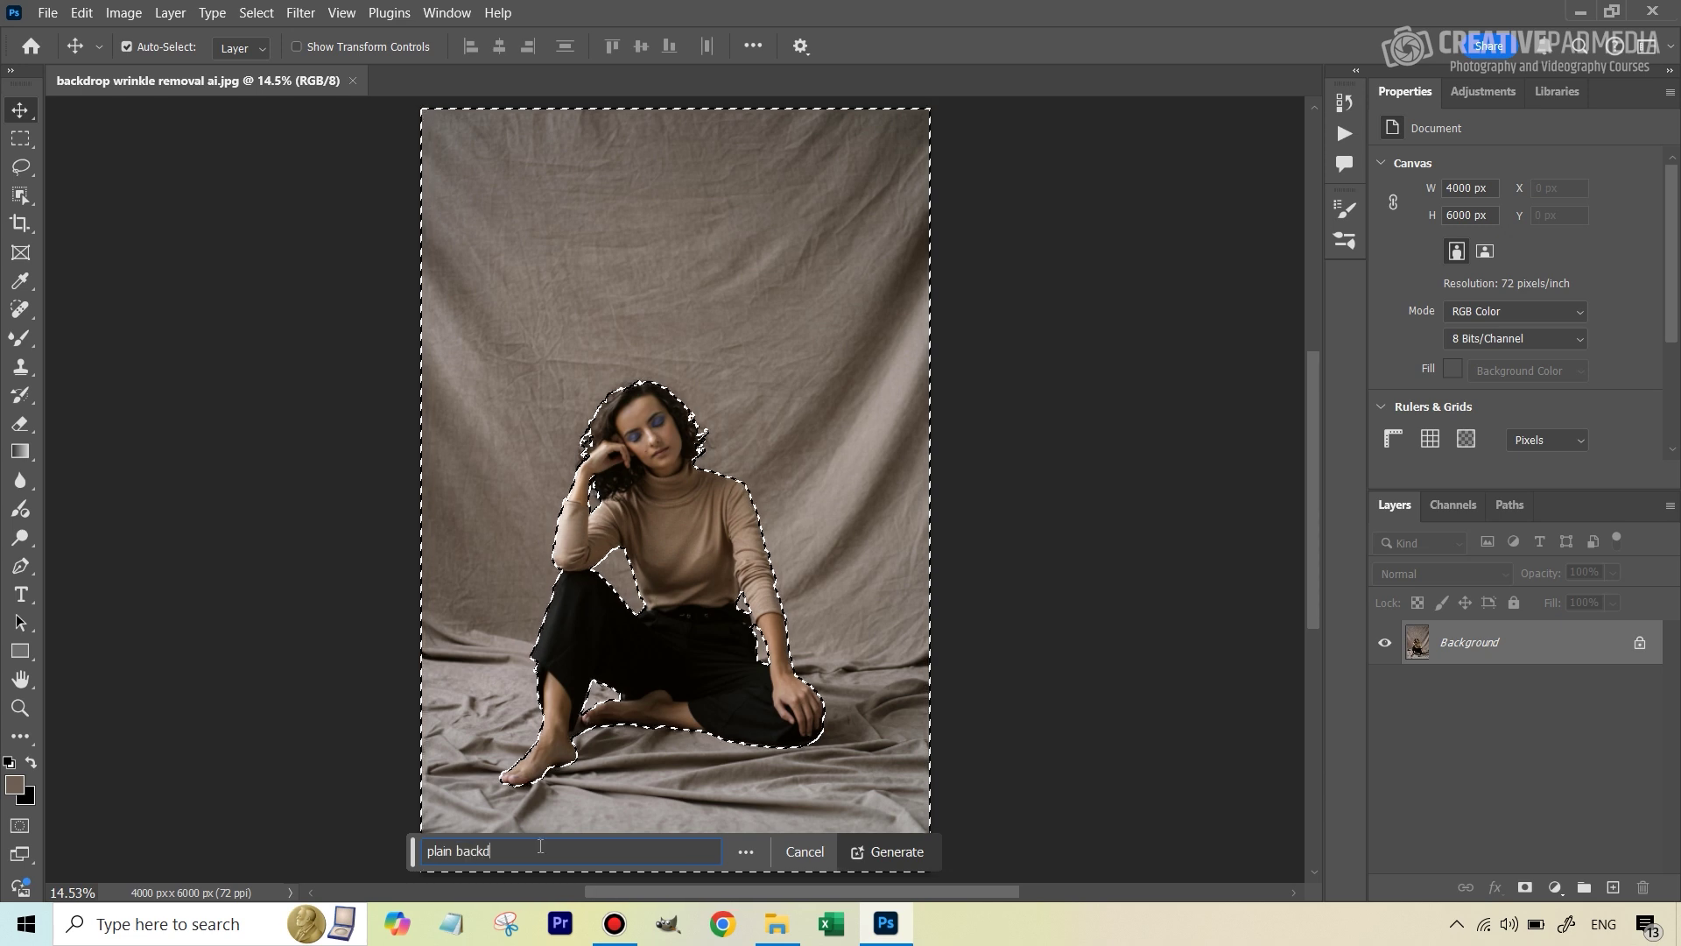
text(rop)
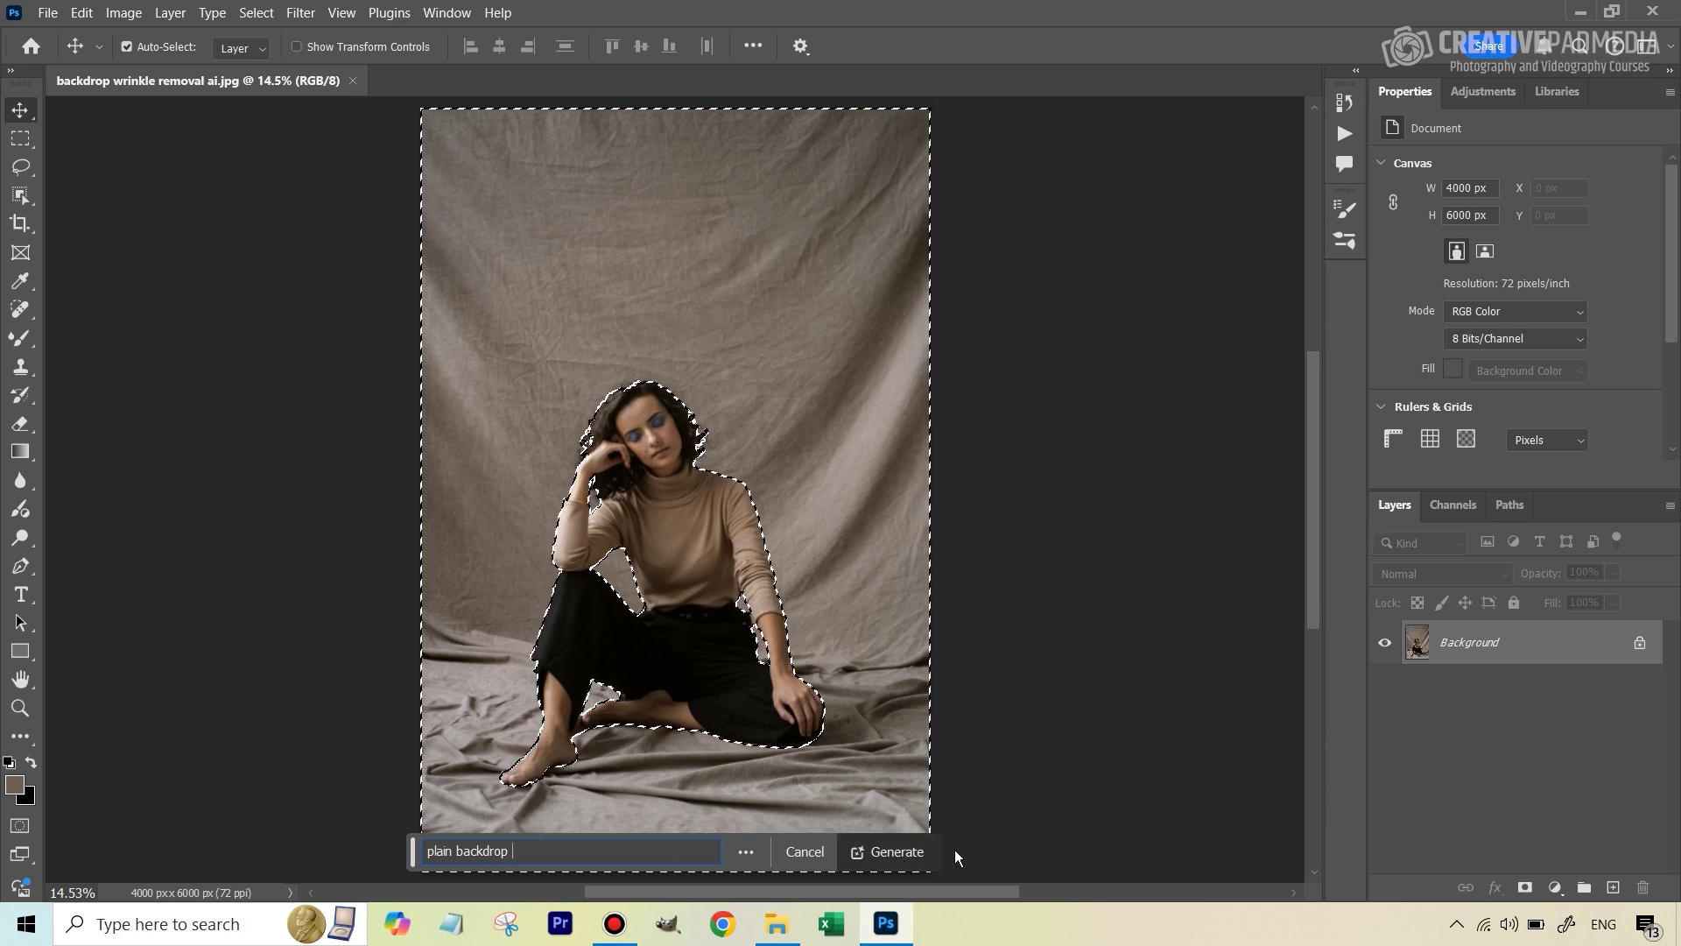
key(Return)
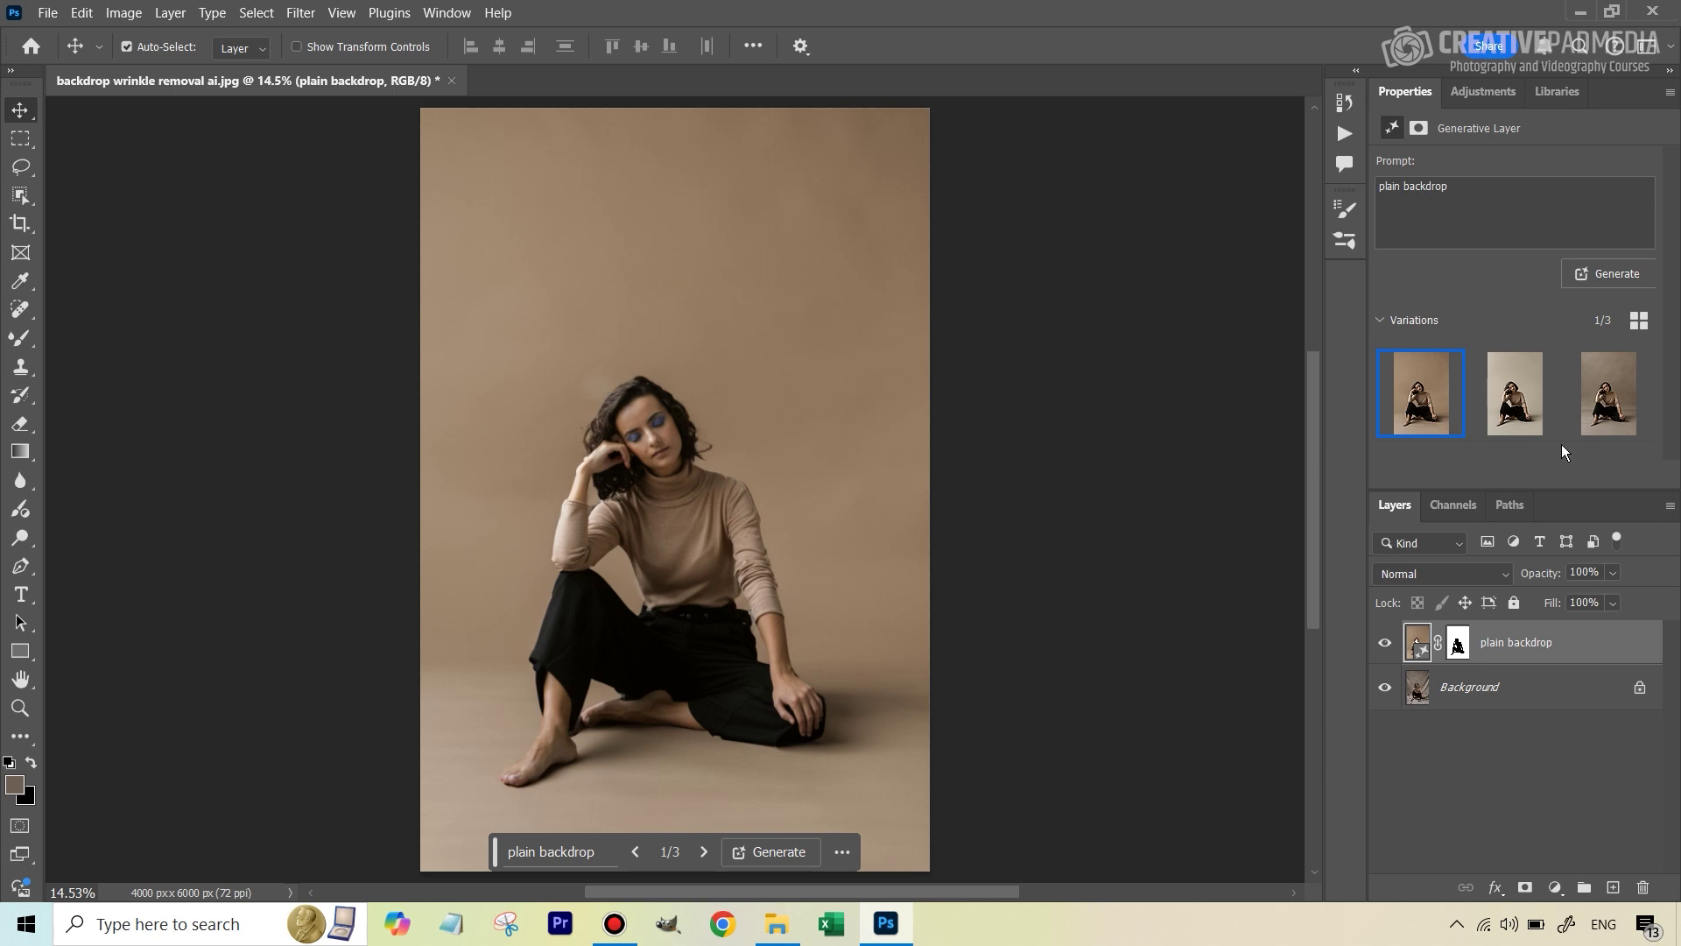
- Compare the three generated variations with the original and keep the lighter, greyer variation 2/3
click(1382, 649)
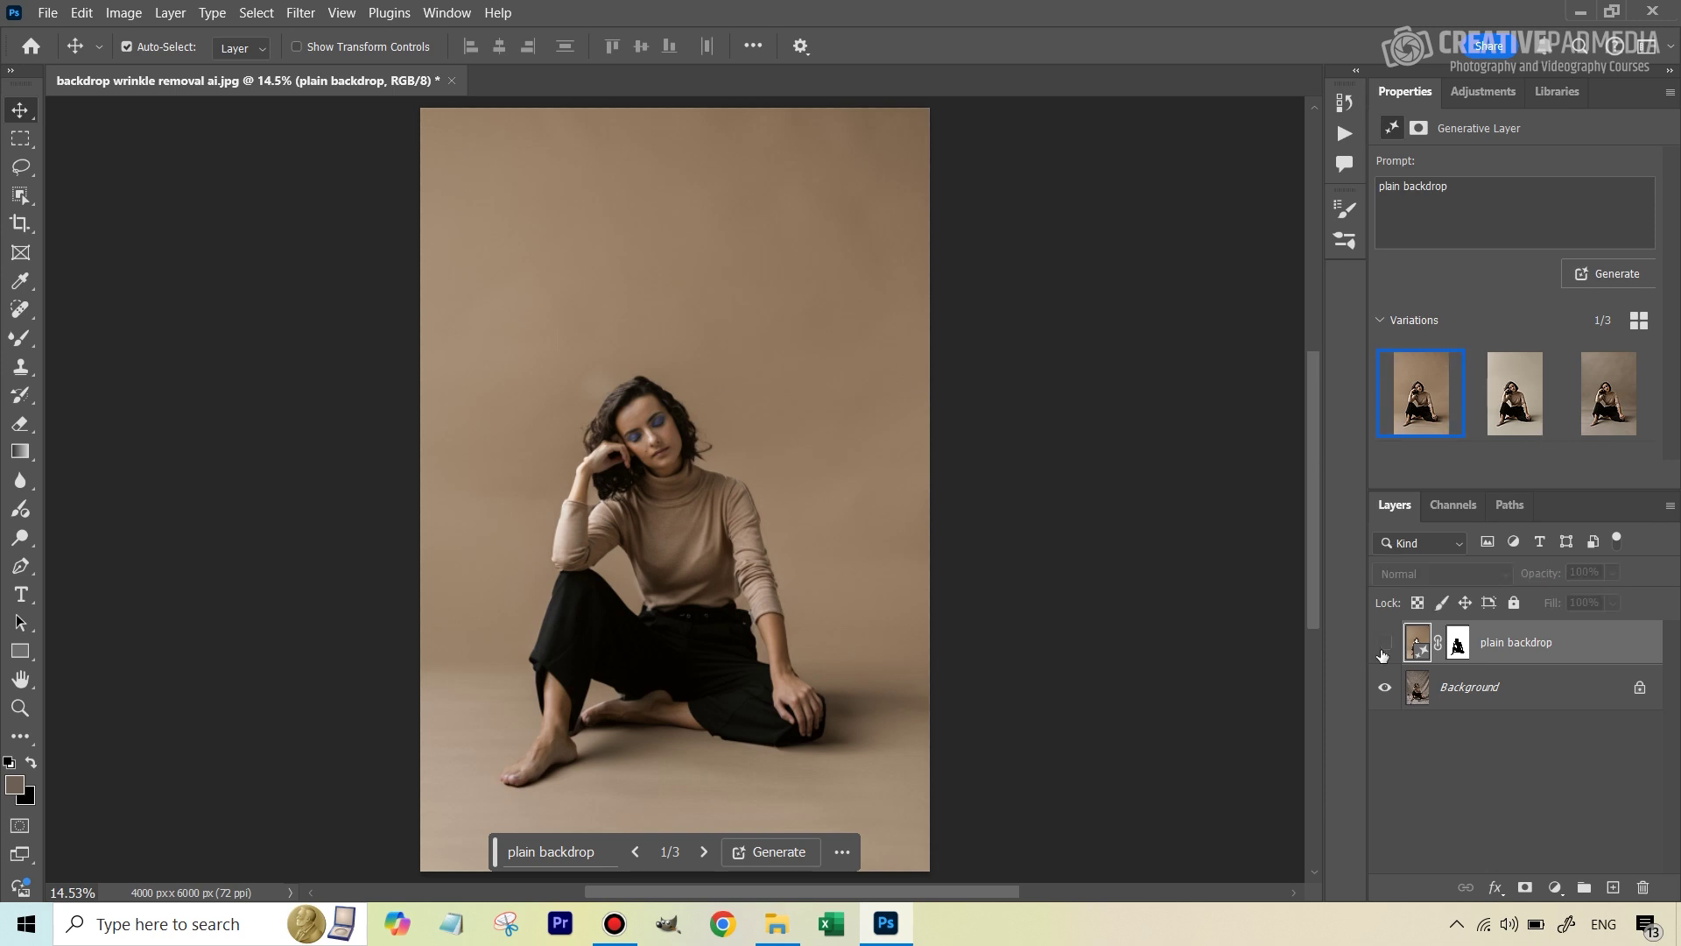
click(1382, 650)
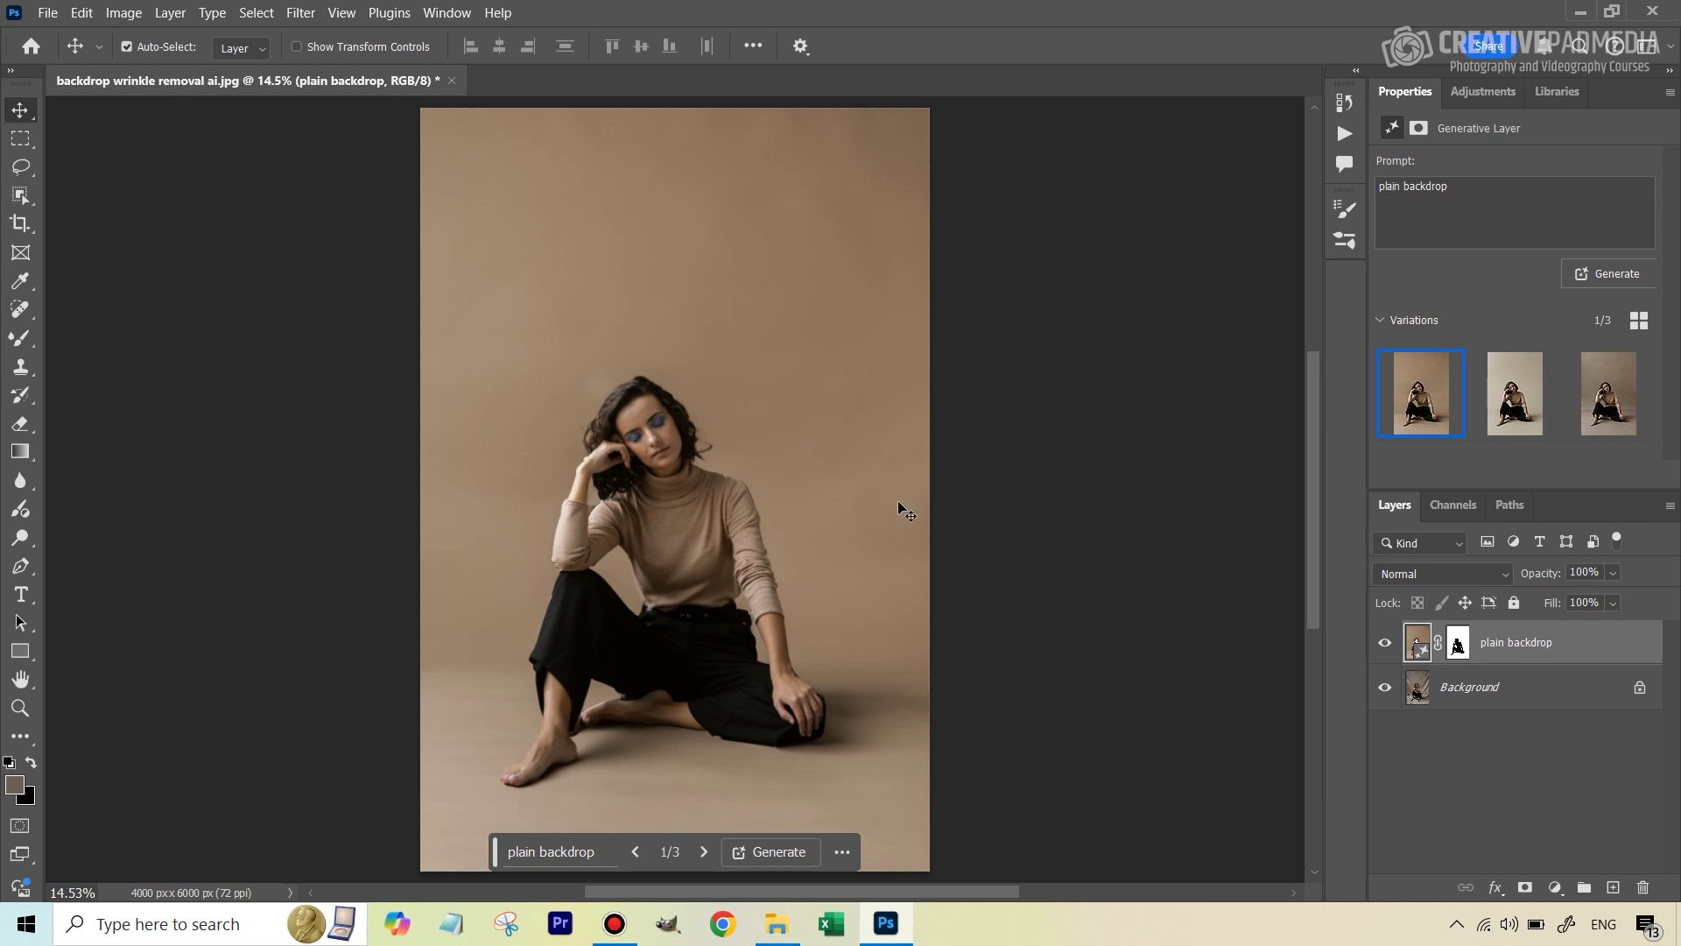
click(1519, 392)
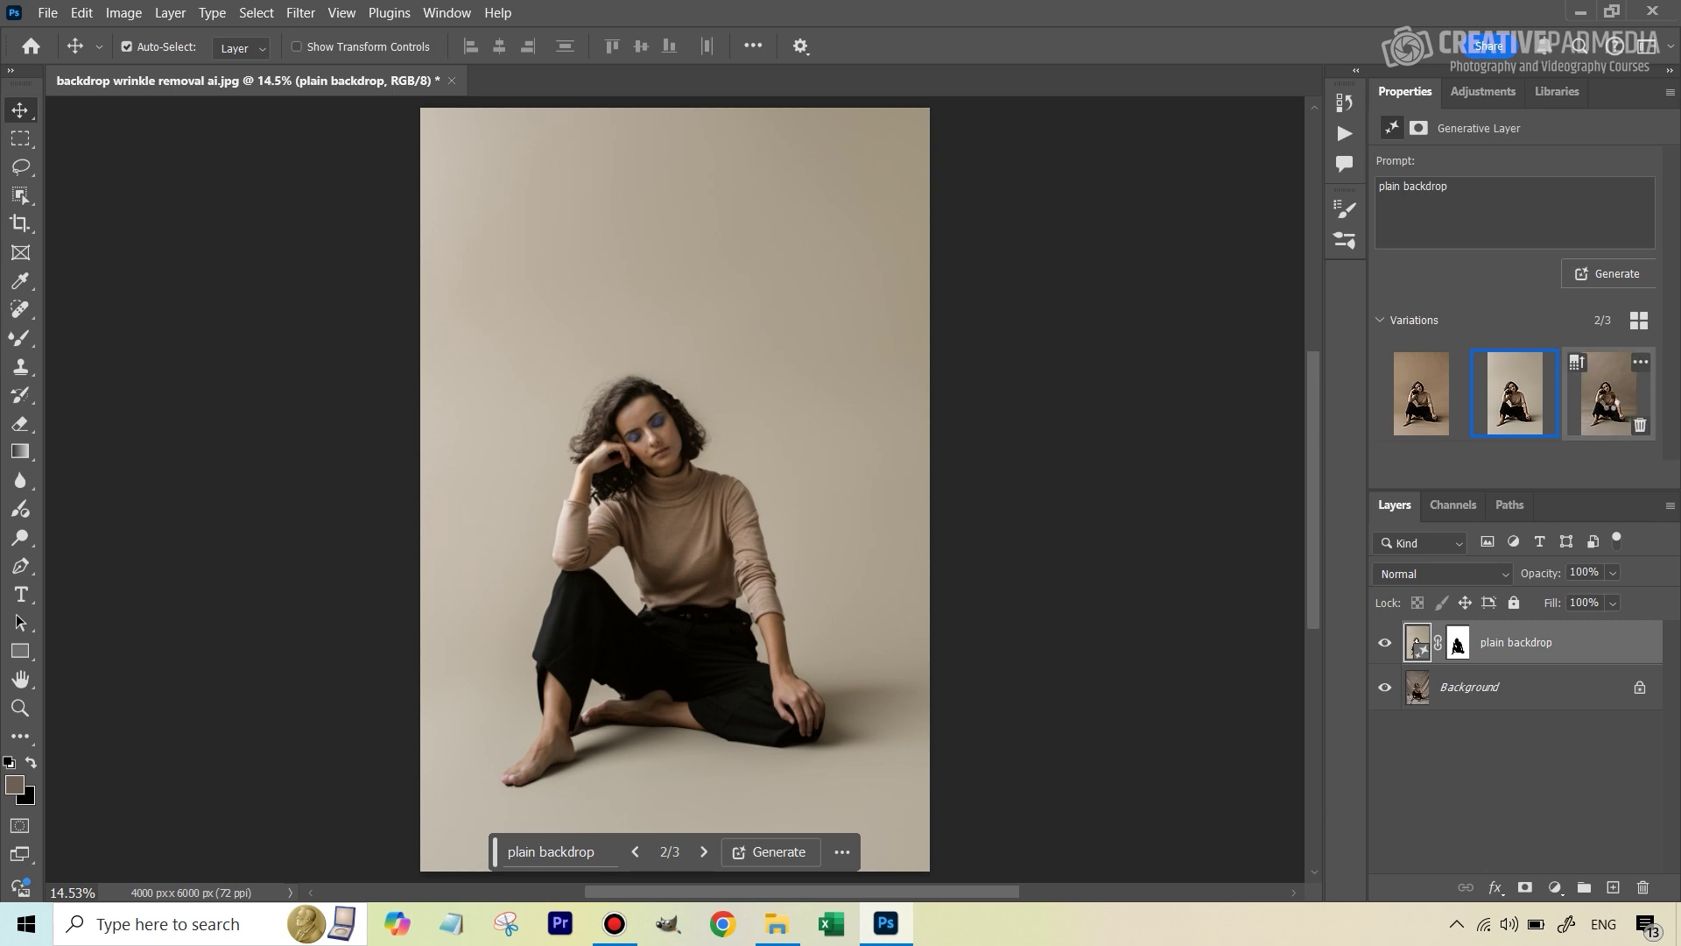
click(1611, 406)
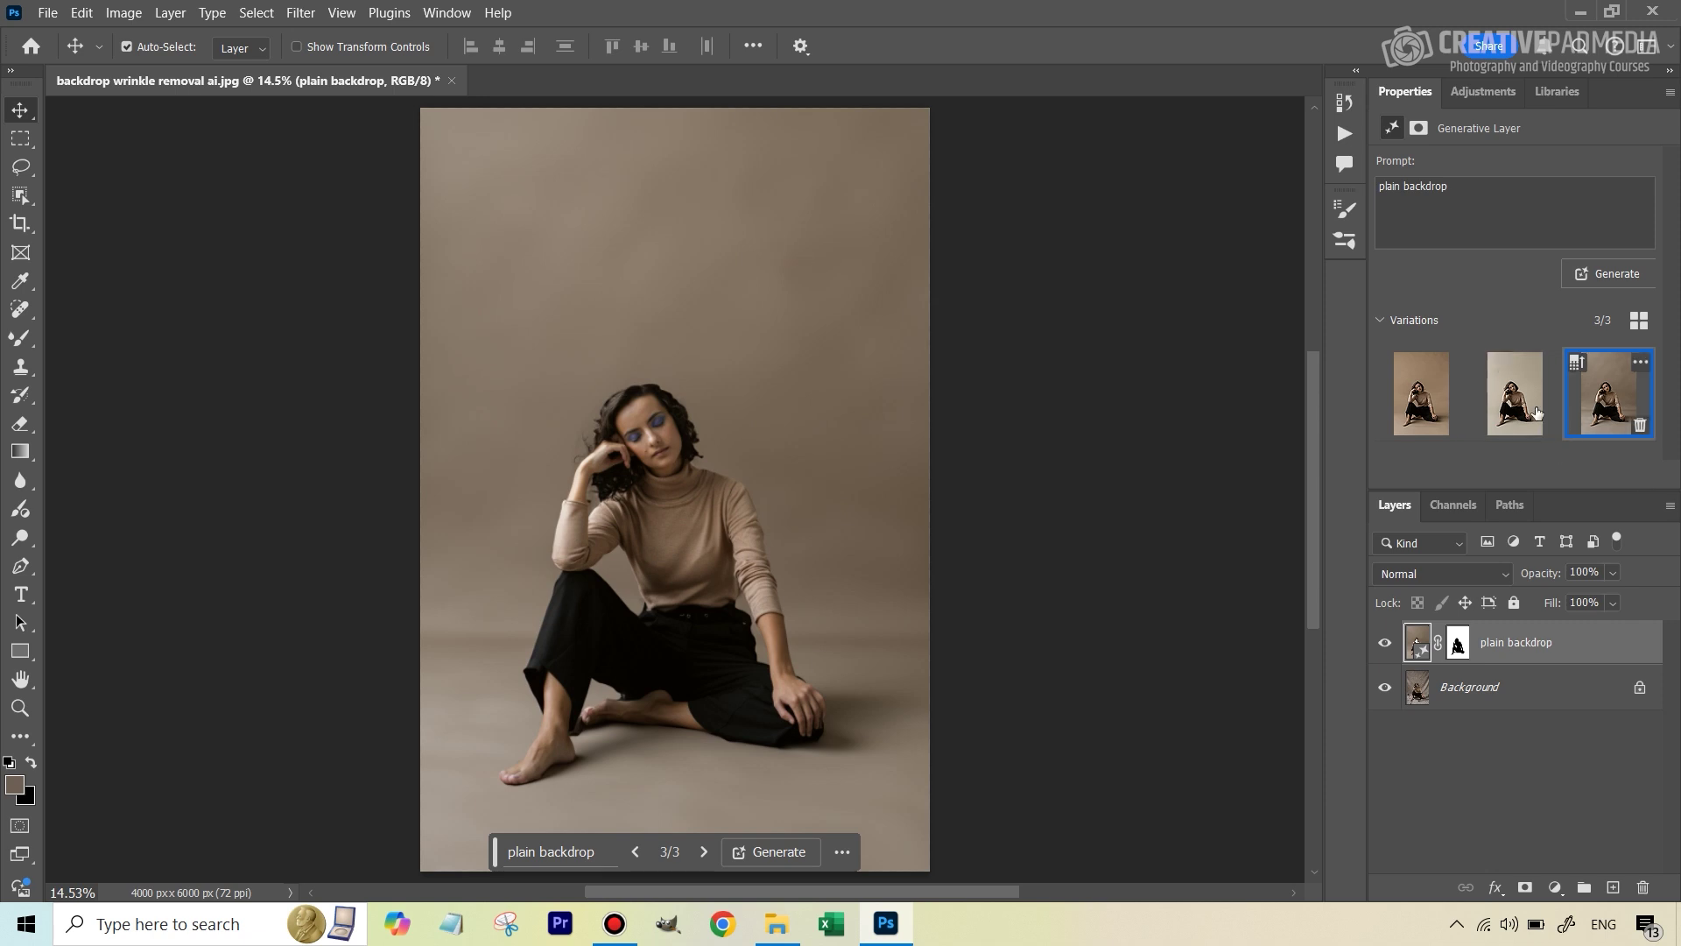
click(1422, 391)
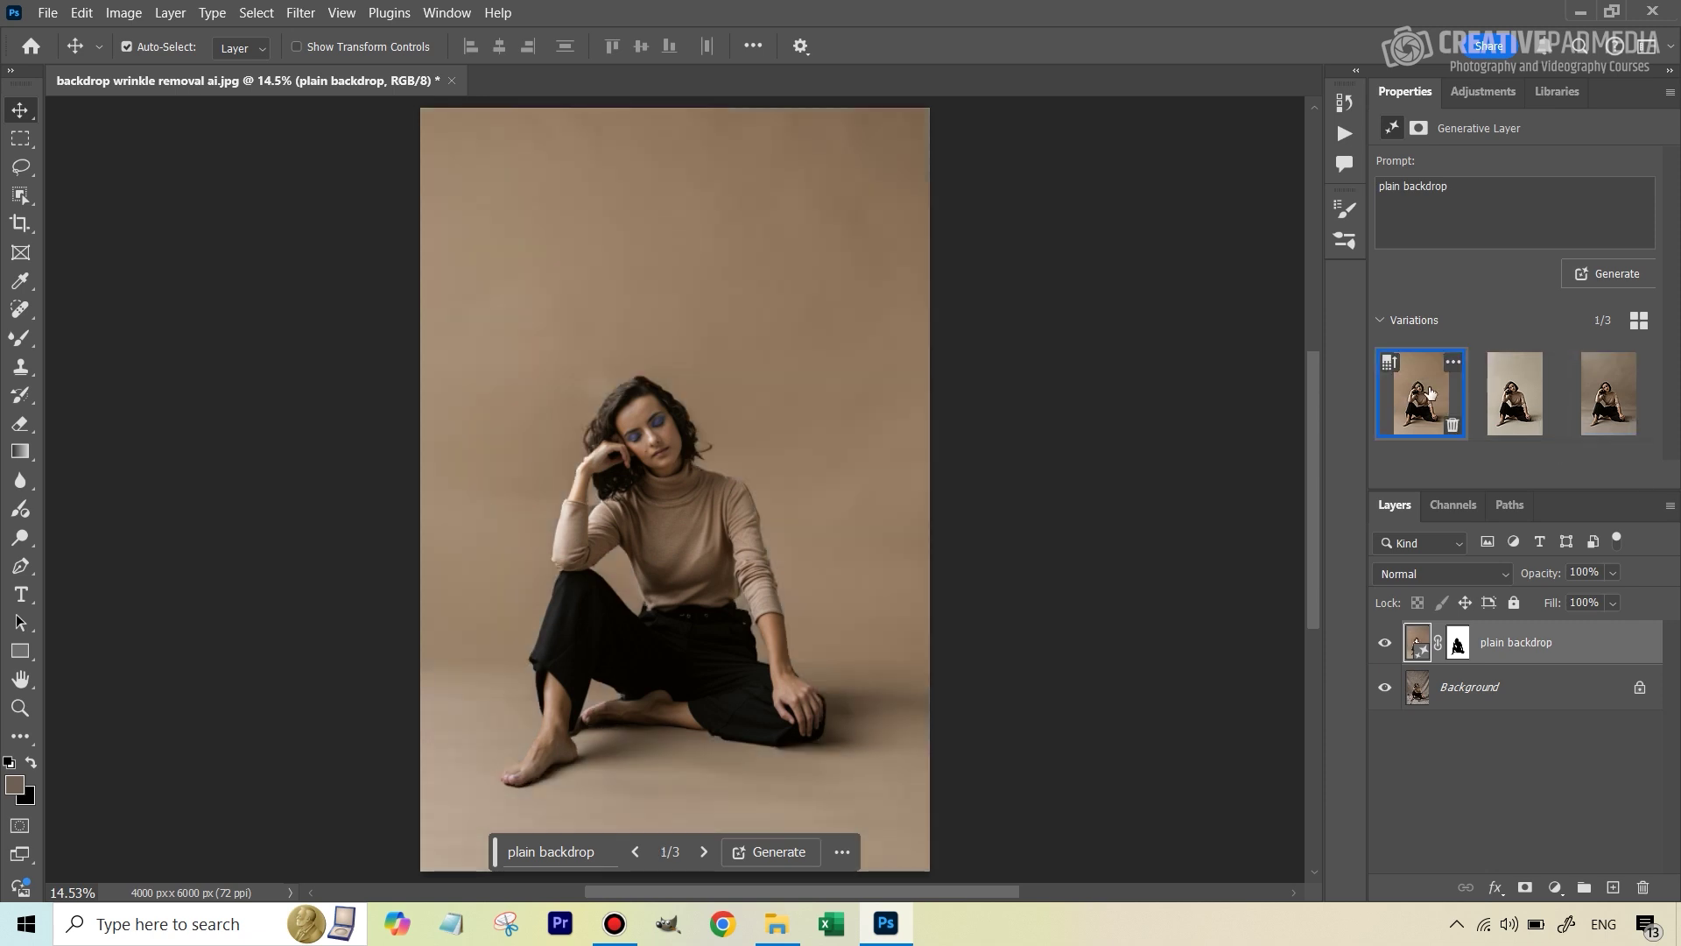
click(1500, 399)
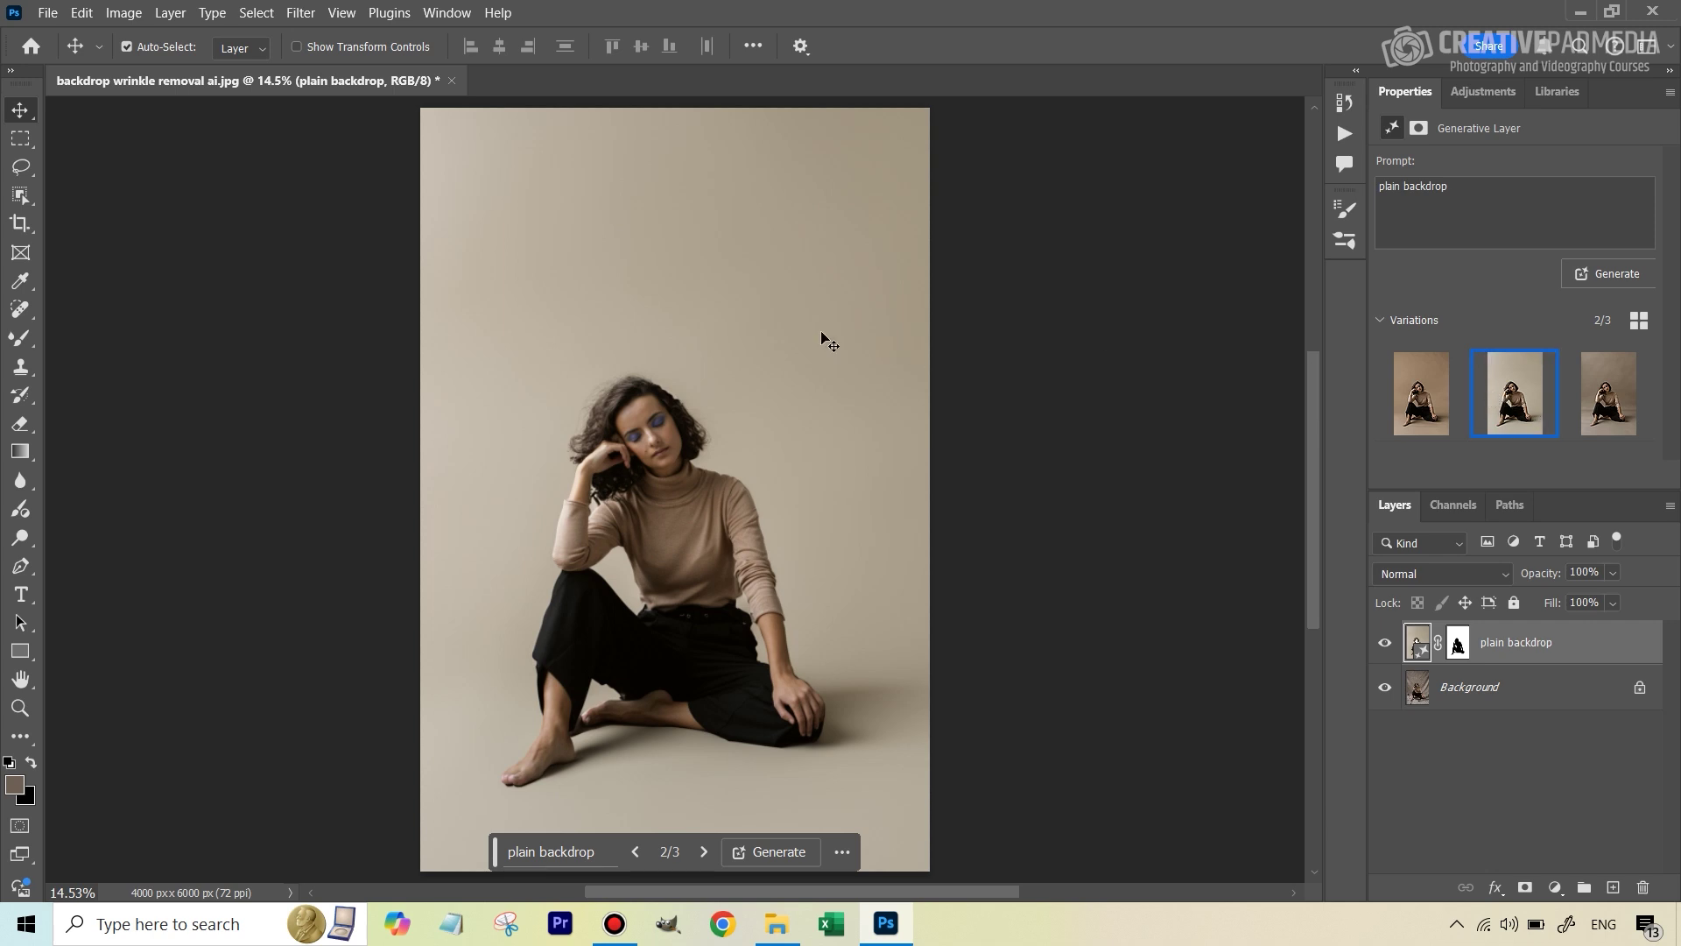
mouse_move(1573, 388)
click(1556, 889)
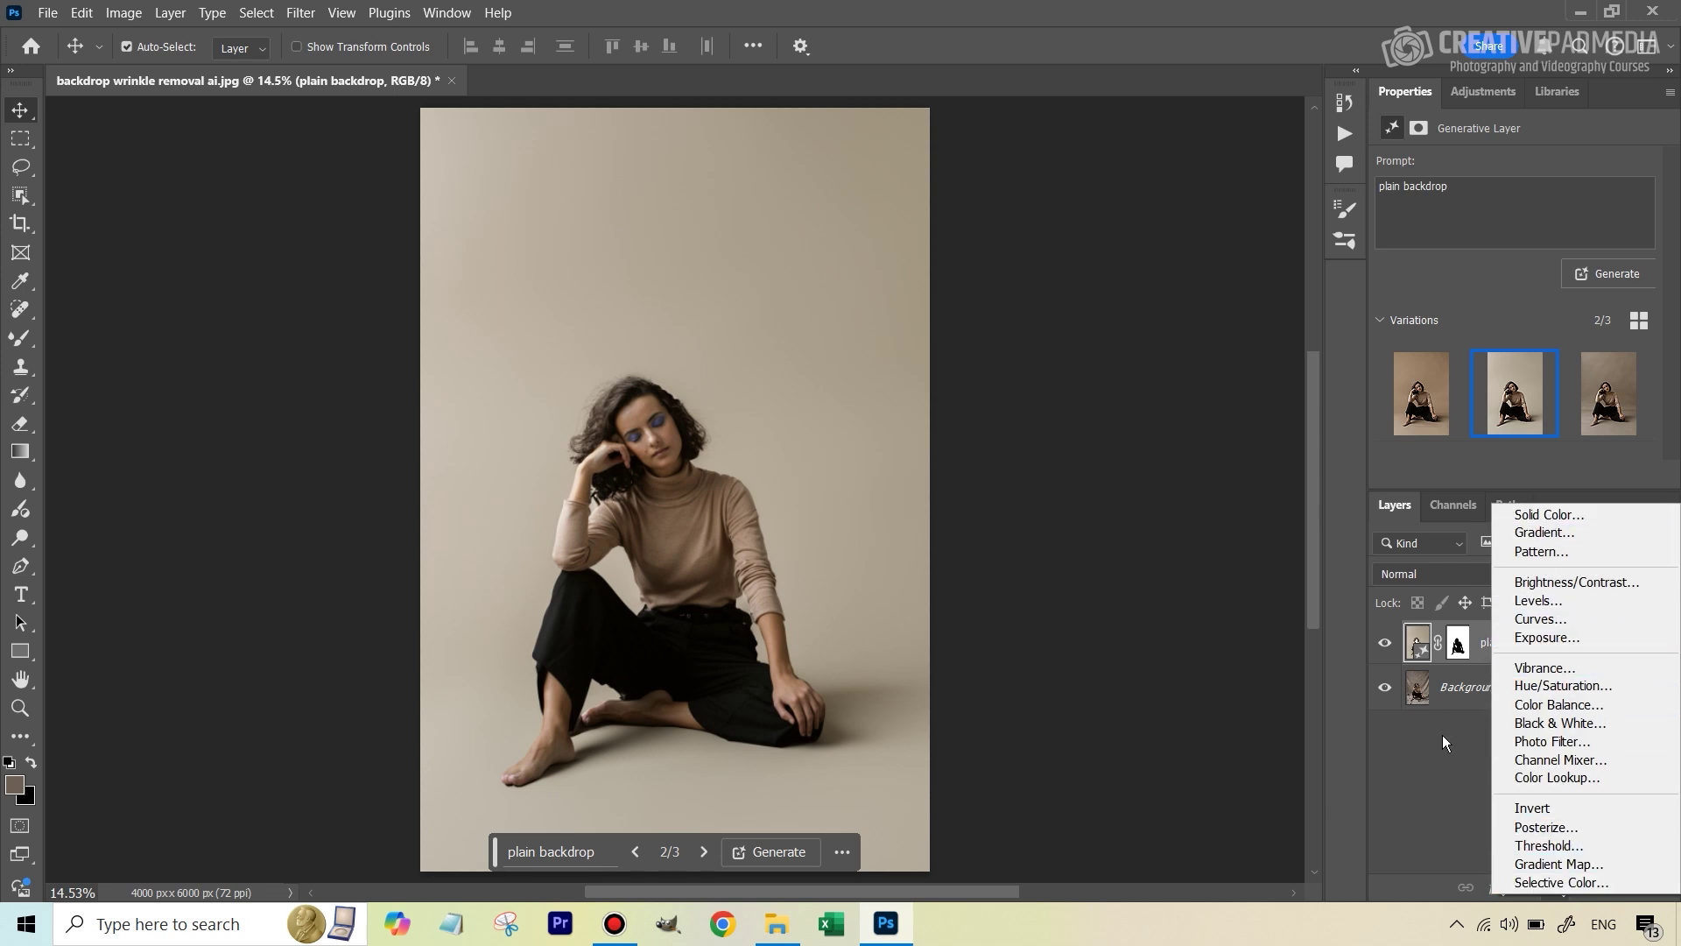
click(1442, 766)
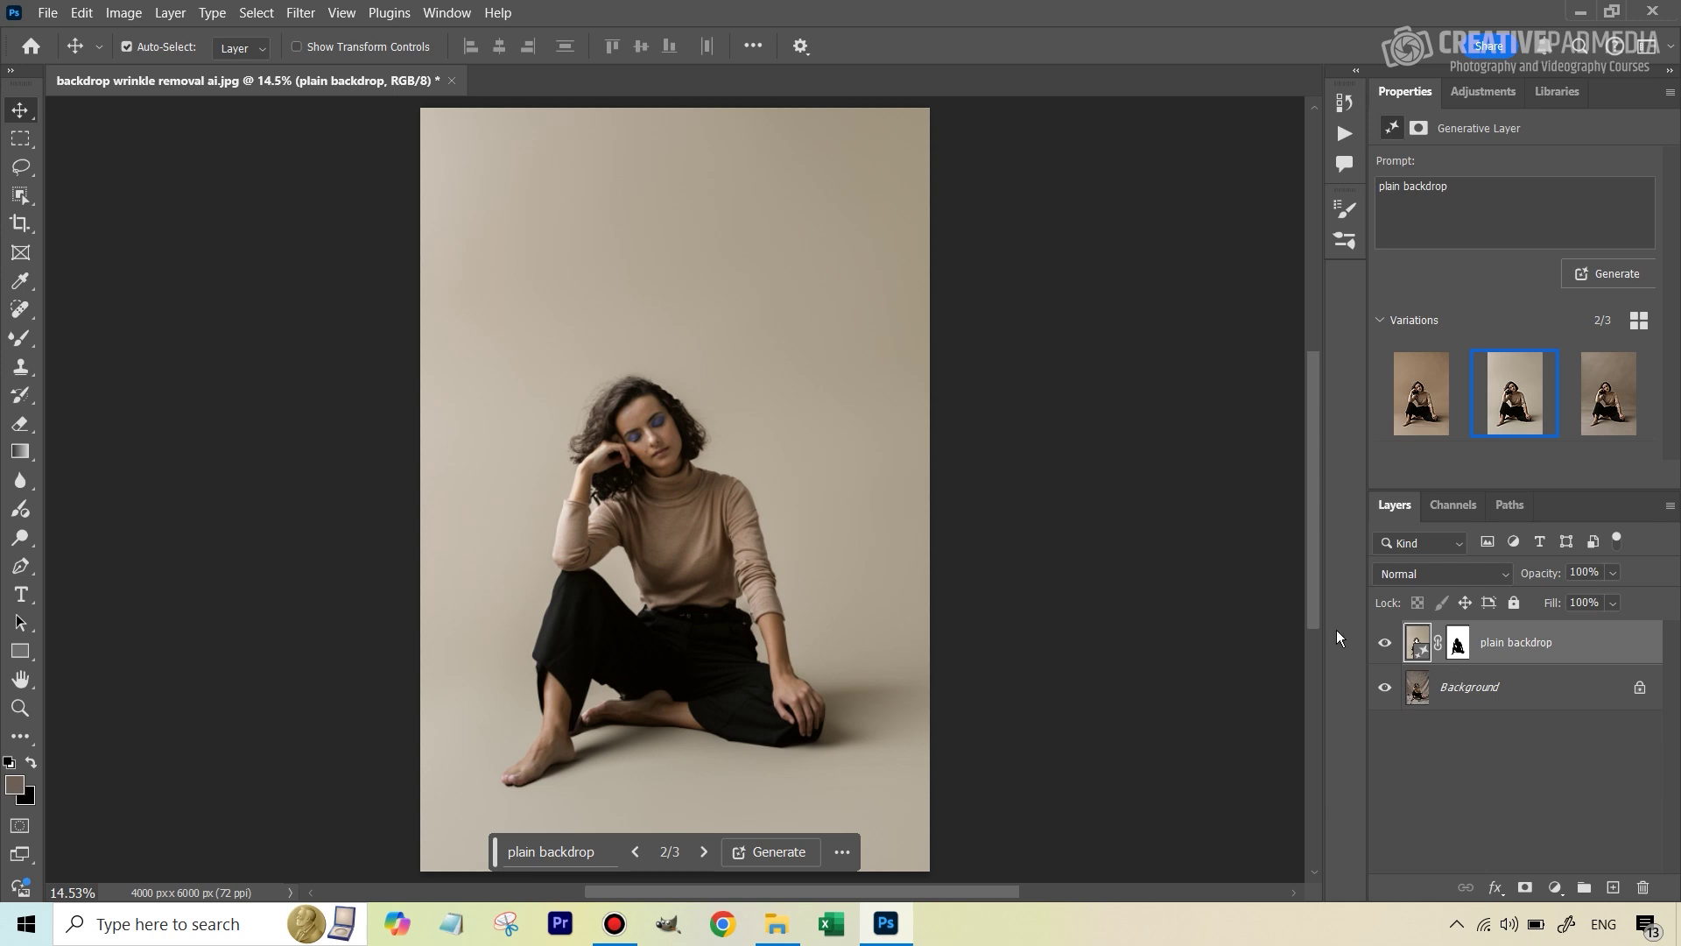
- Hide plain backdrop and set the foreground colour to a dark taupe sampled from the cloth
click(1384, 645)
click(1480, 687)
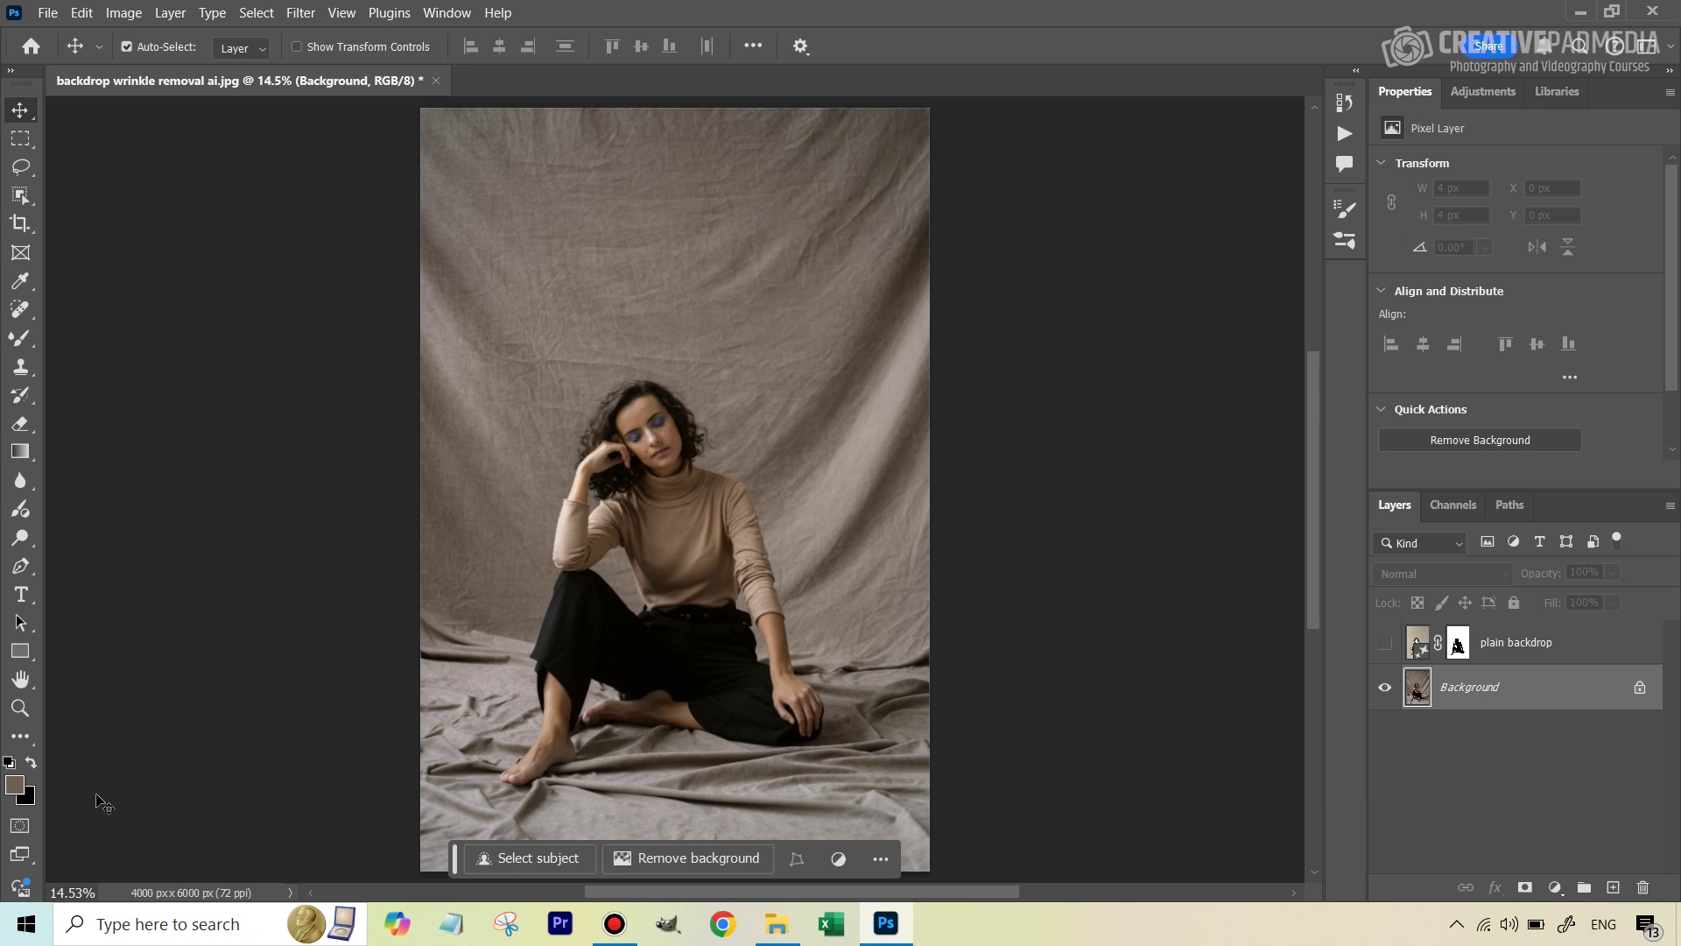
click(15, 785)
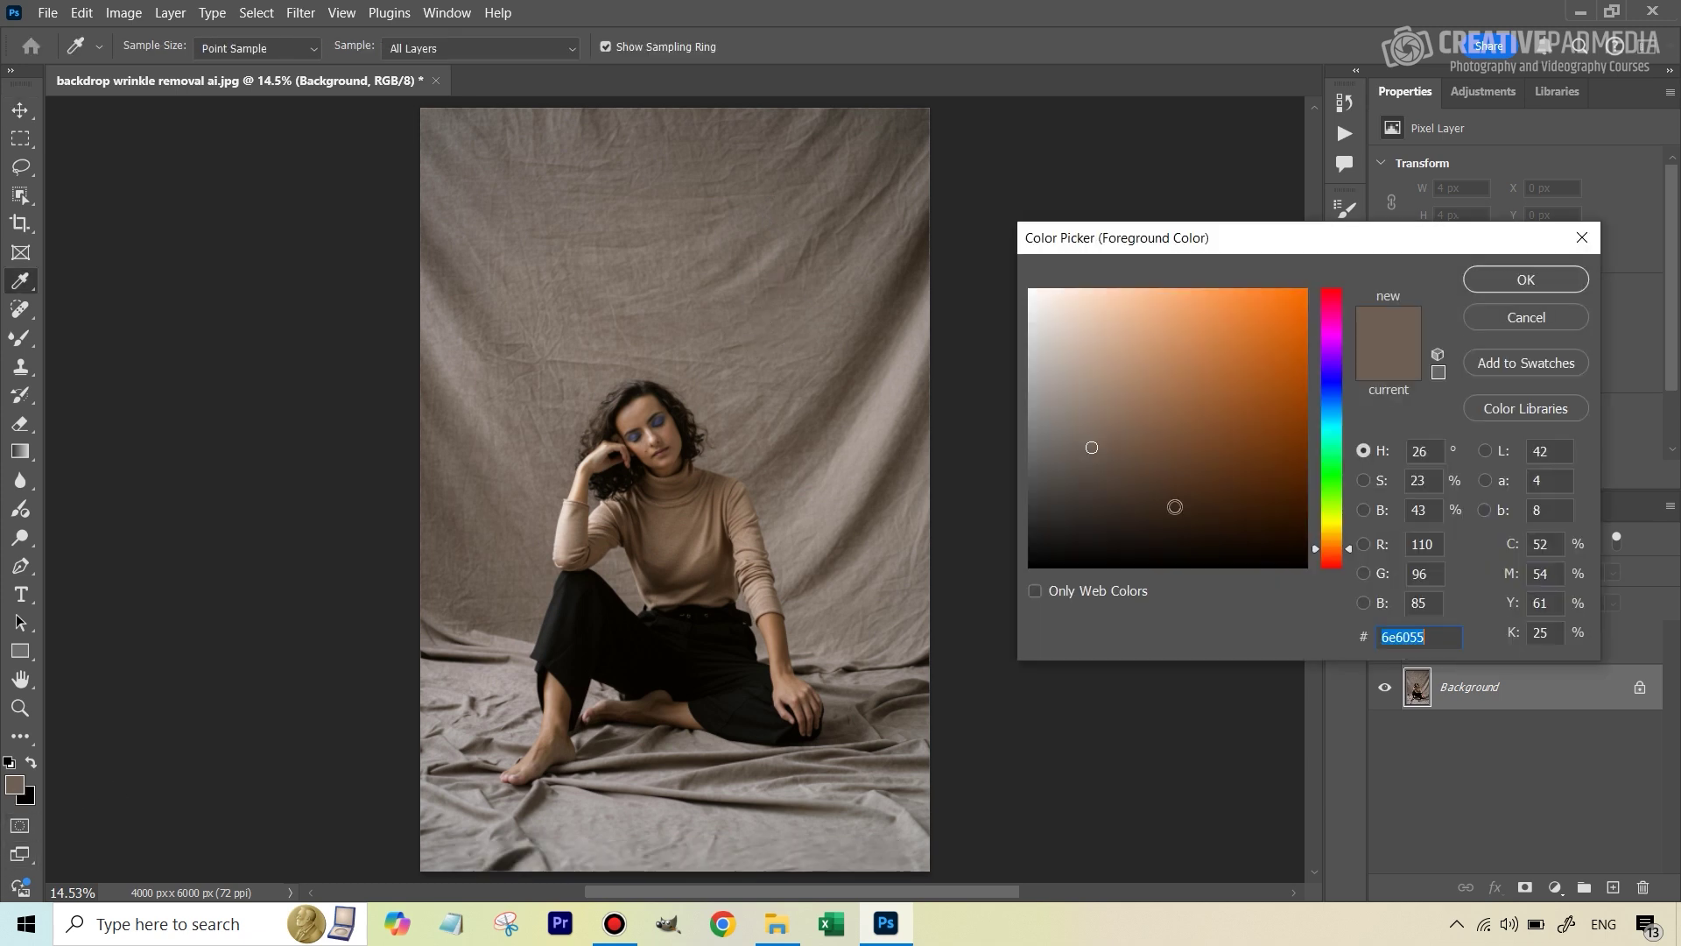
click(718, 310)
click(844, 344)
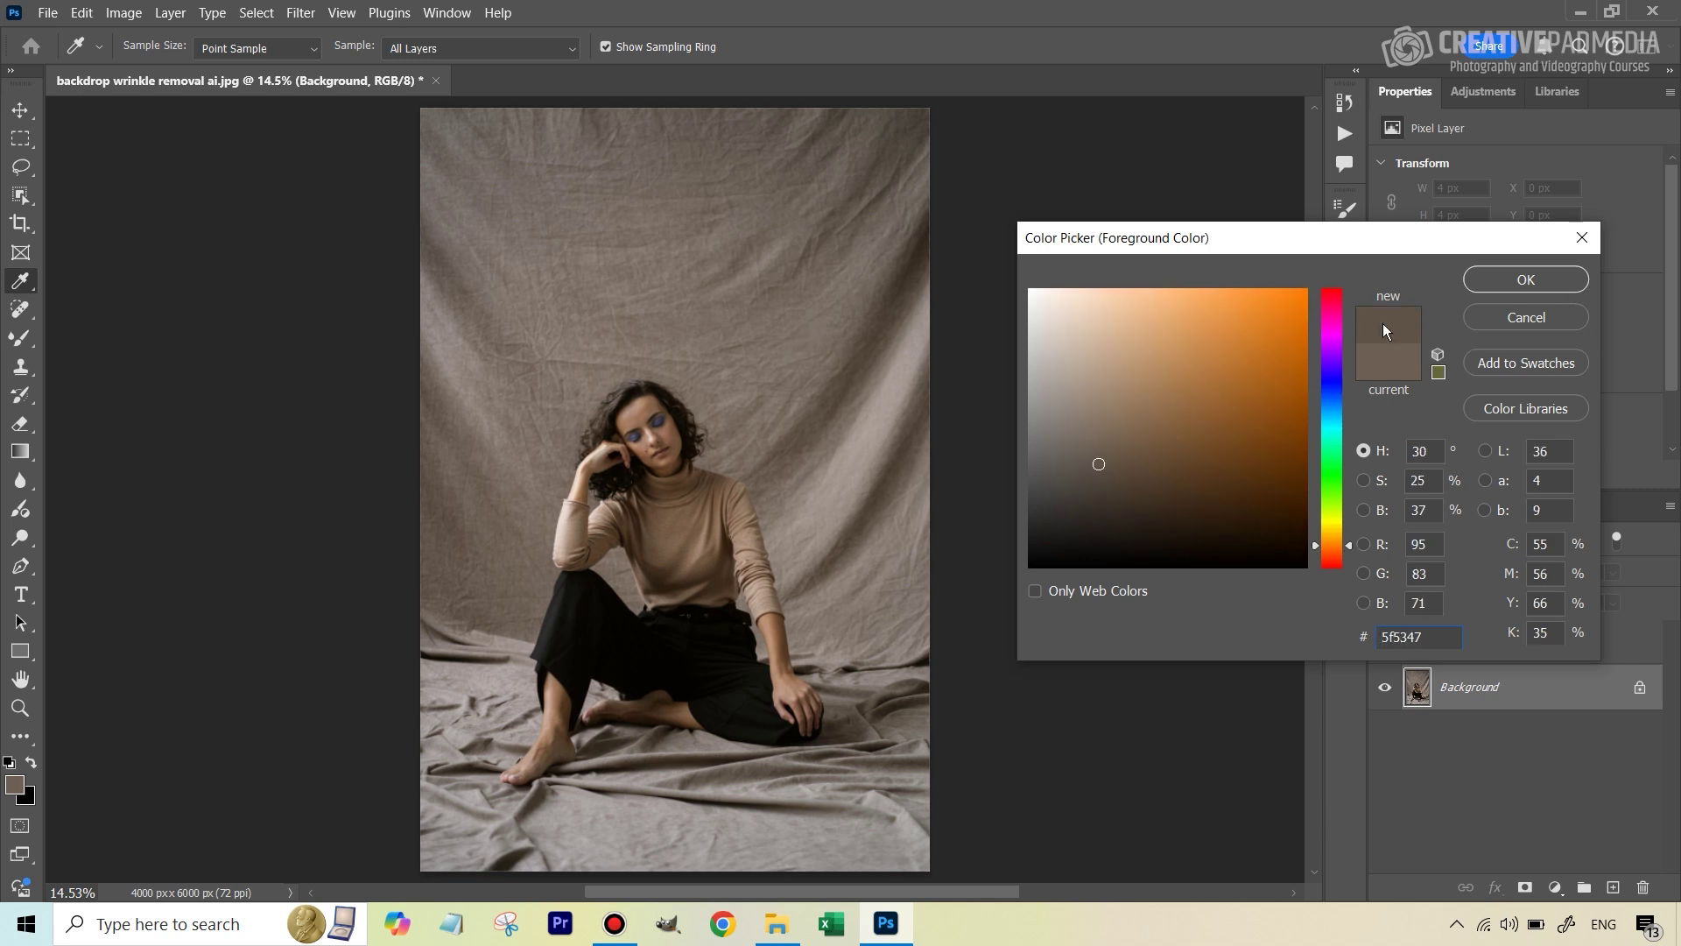
click(1526, 279)
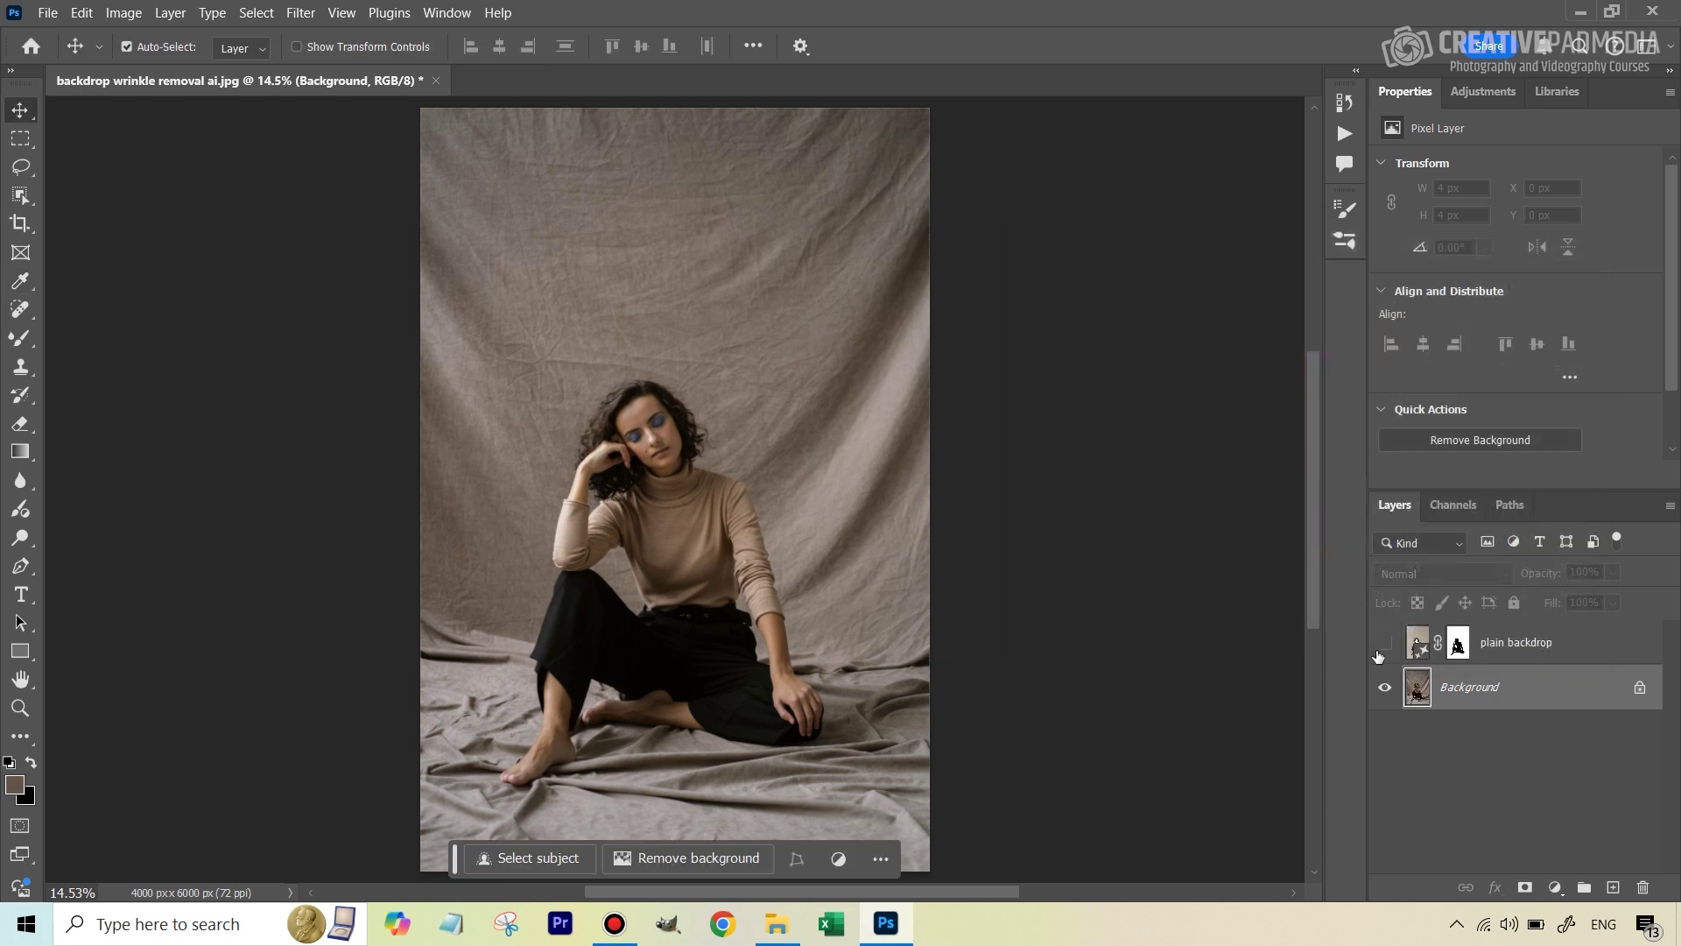
- Add a Solid Color fill layer in #5f5347 above the plain backdrop
click(1547, 655)
click(1558, 888)
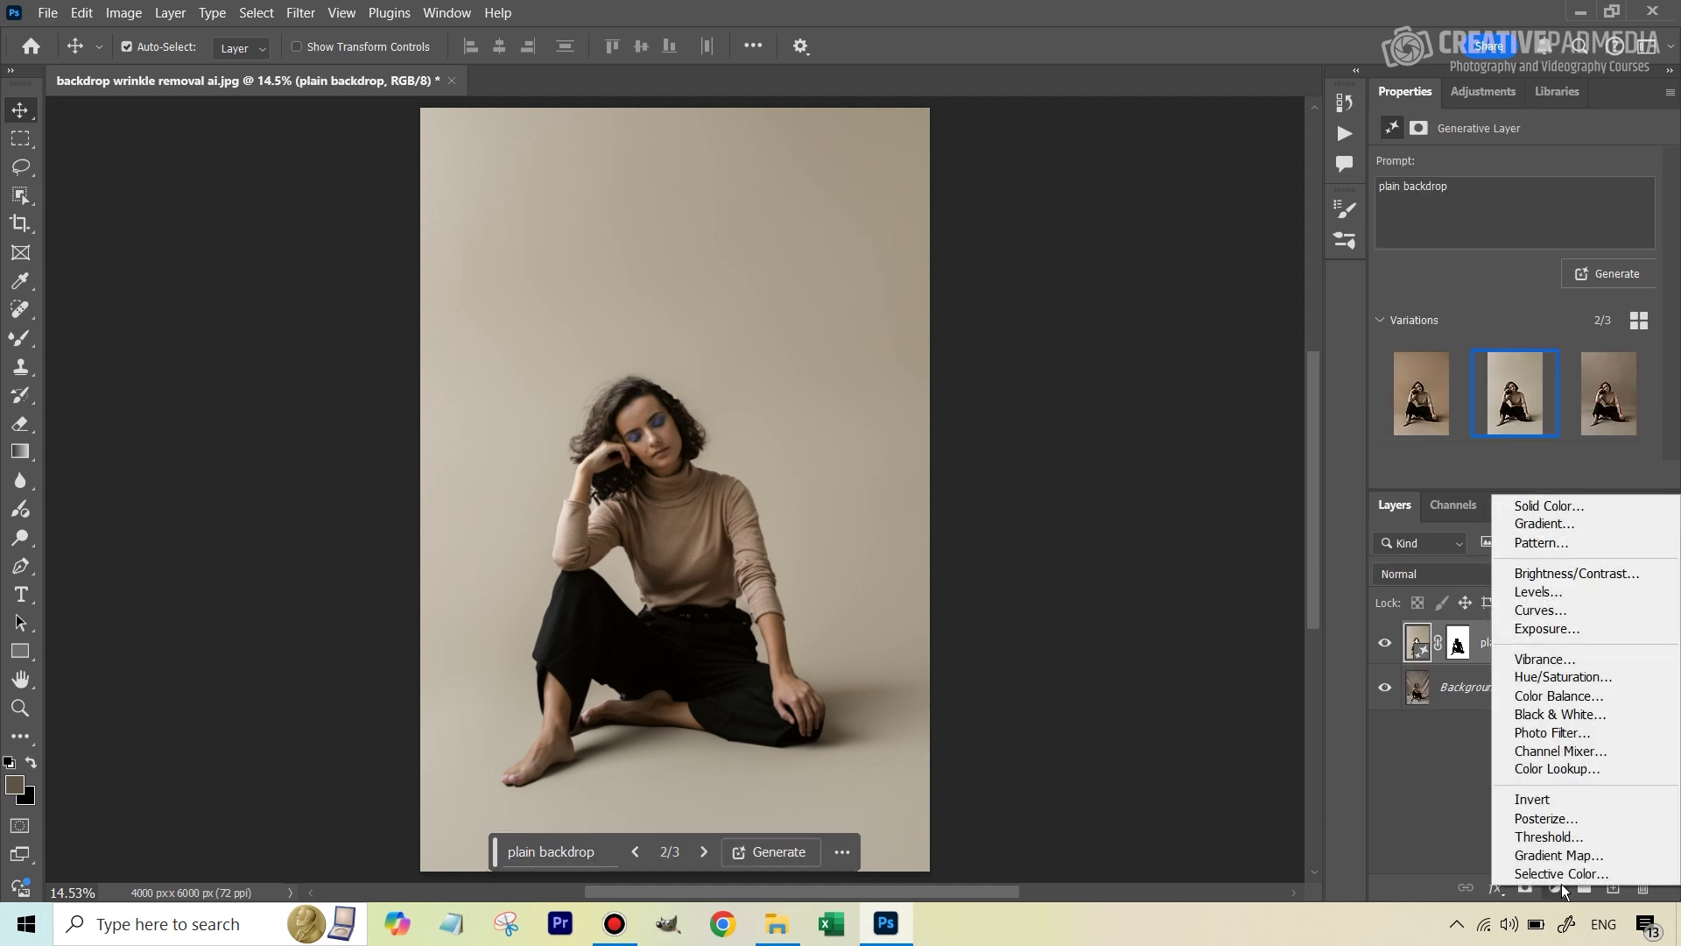
click(1591, 501)
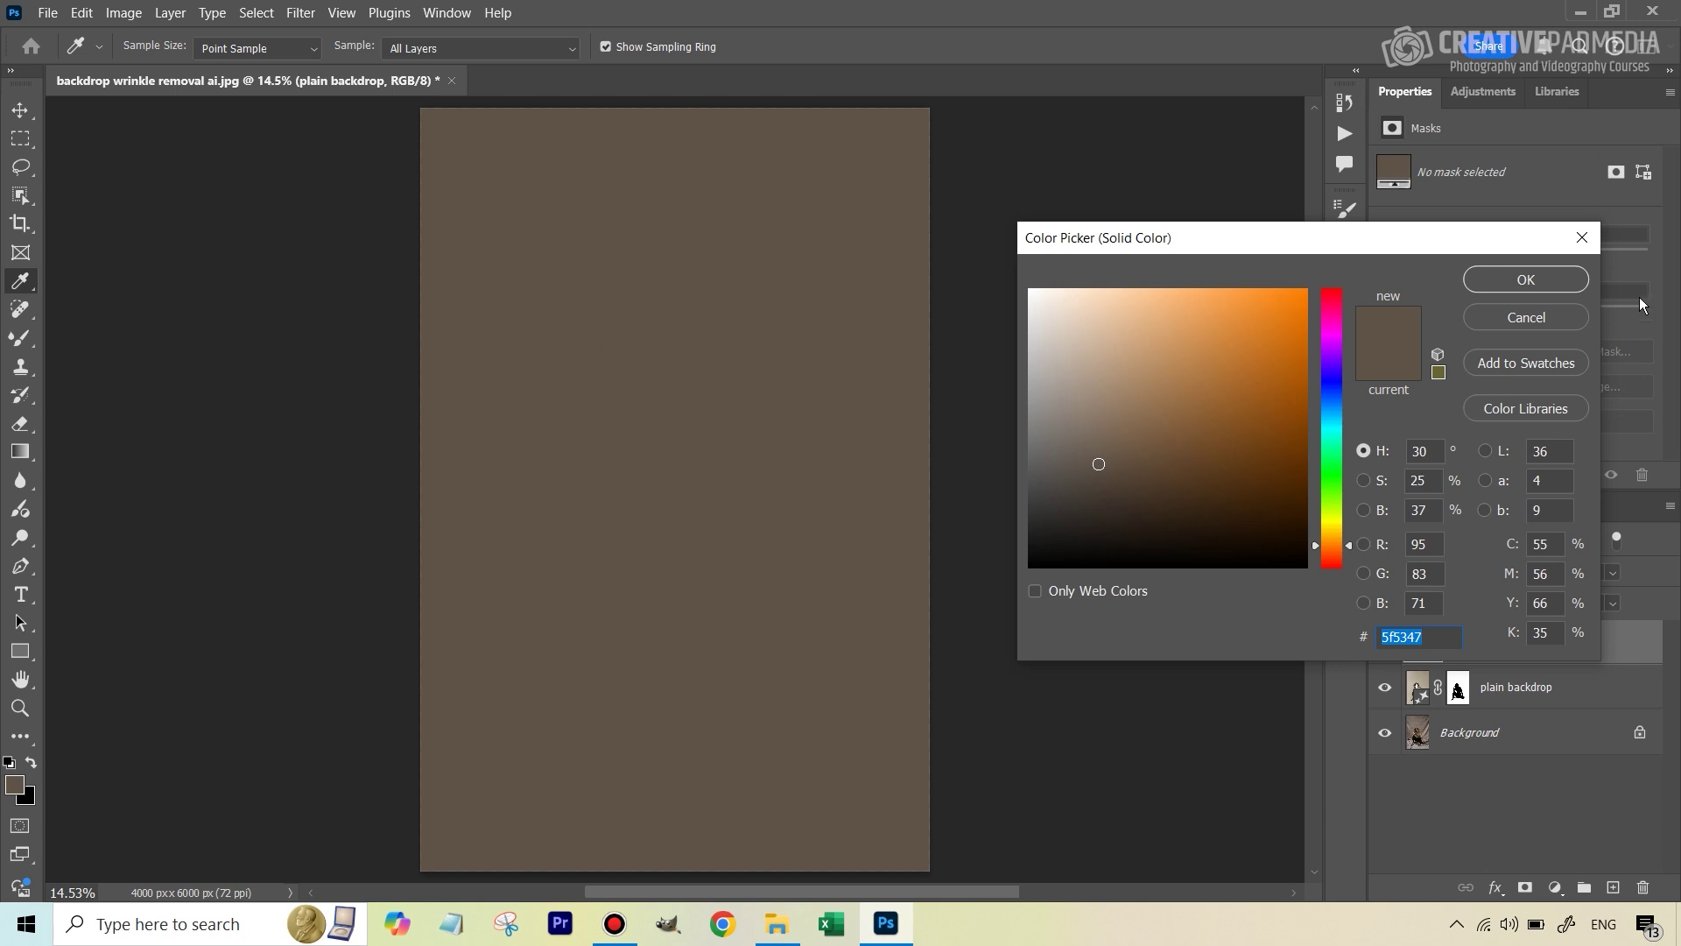
click(1521, 280)
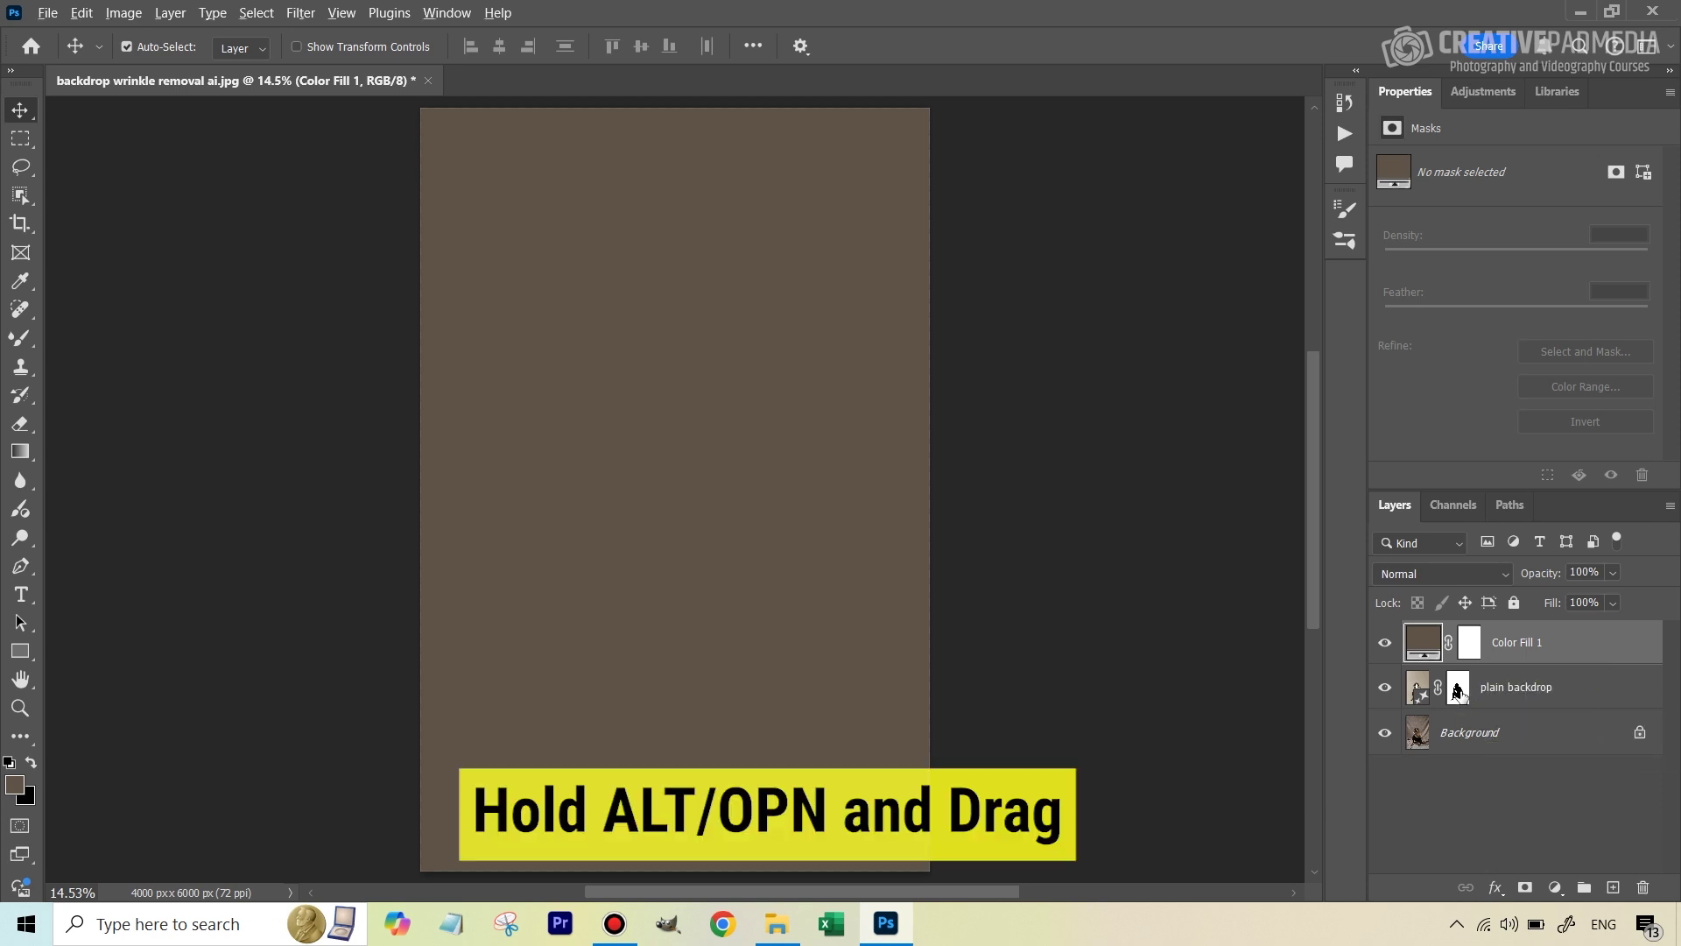
- Copy the subject mask onto Color Fill 1, set its blend mode to Color, and compare
drag(1458, 691, 1470, 644)
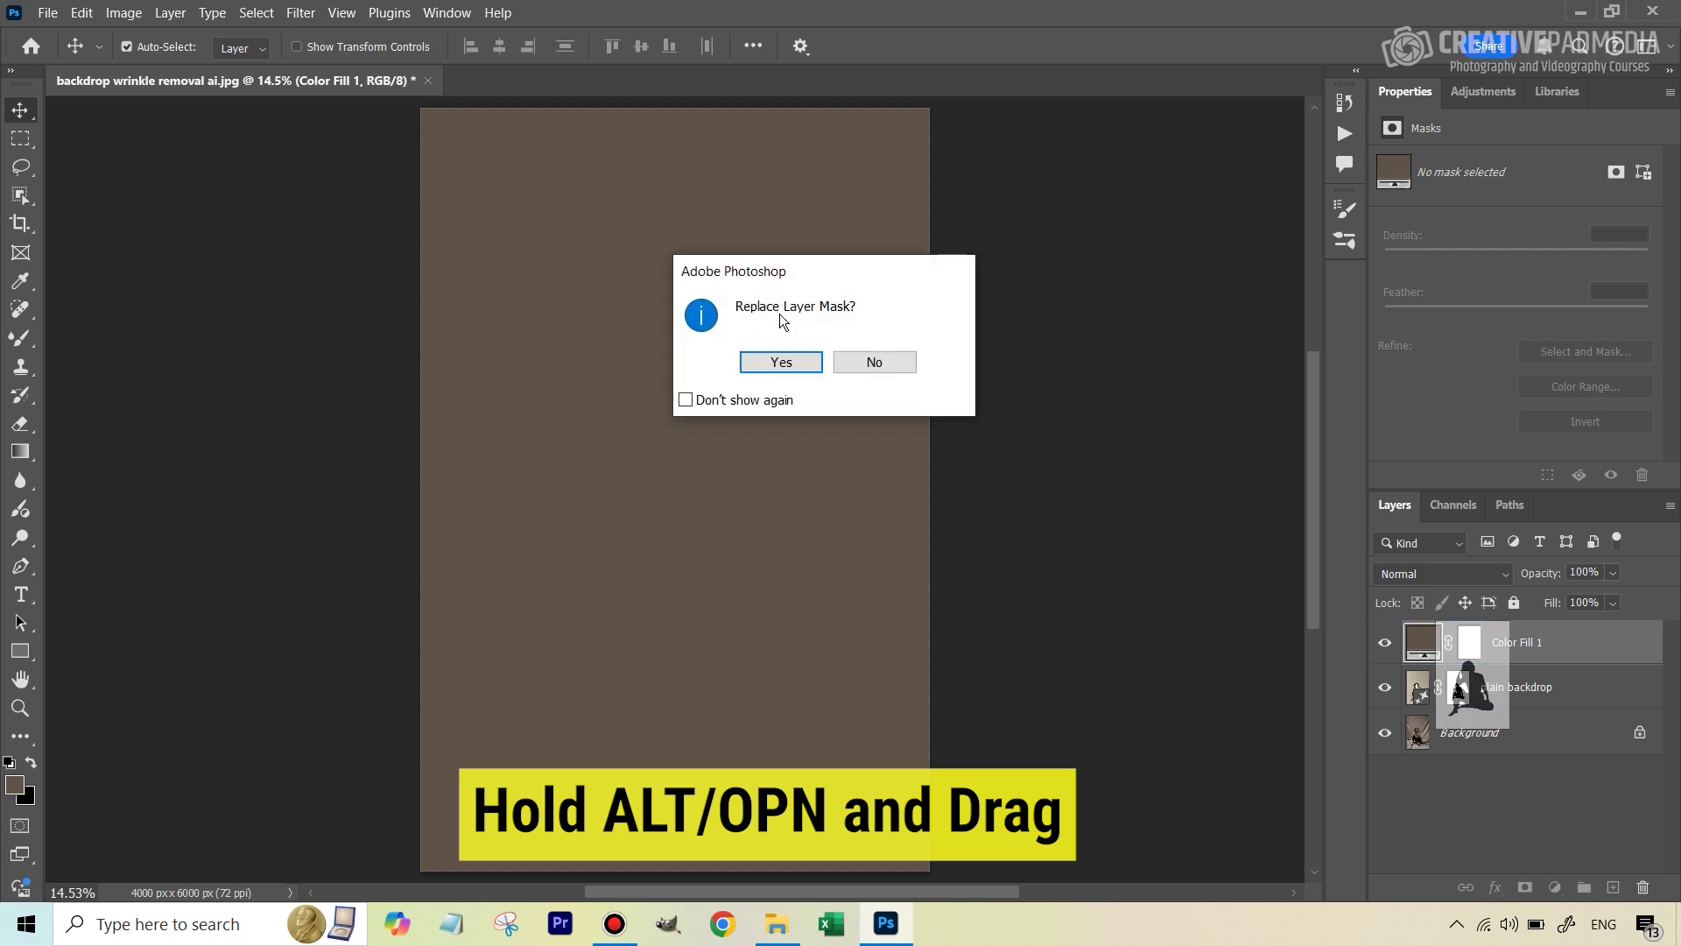
click(802, 364)
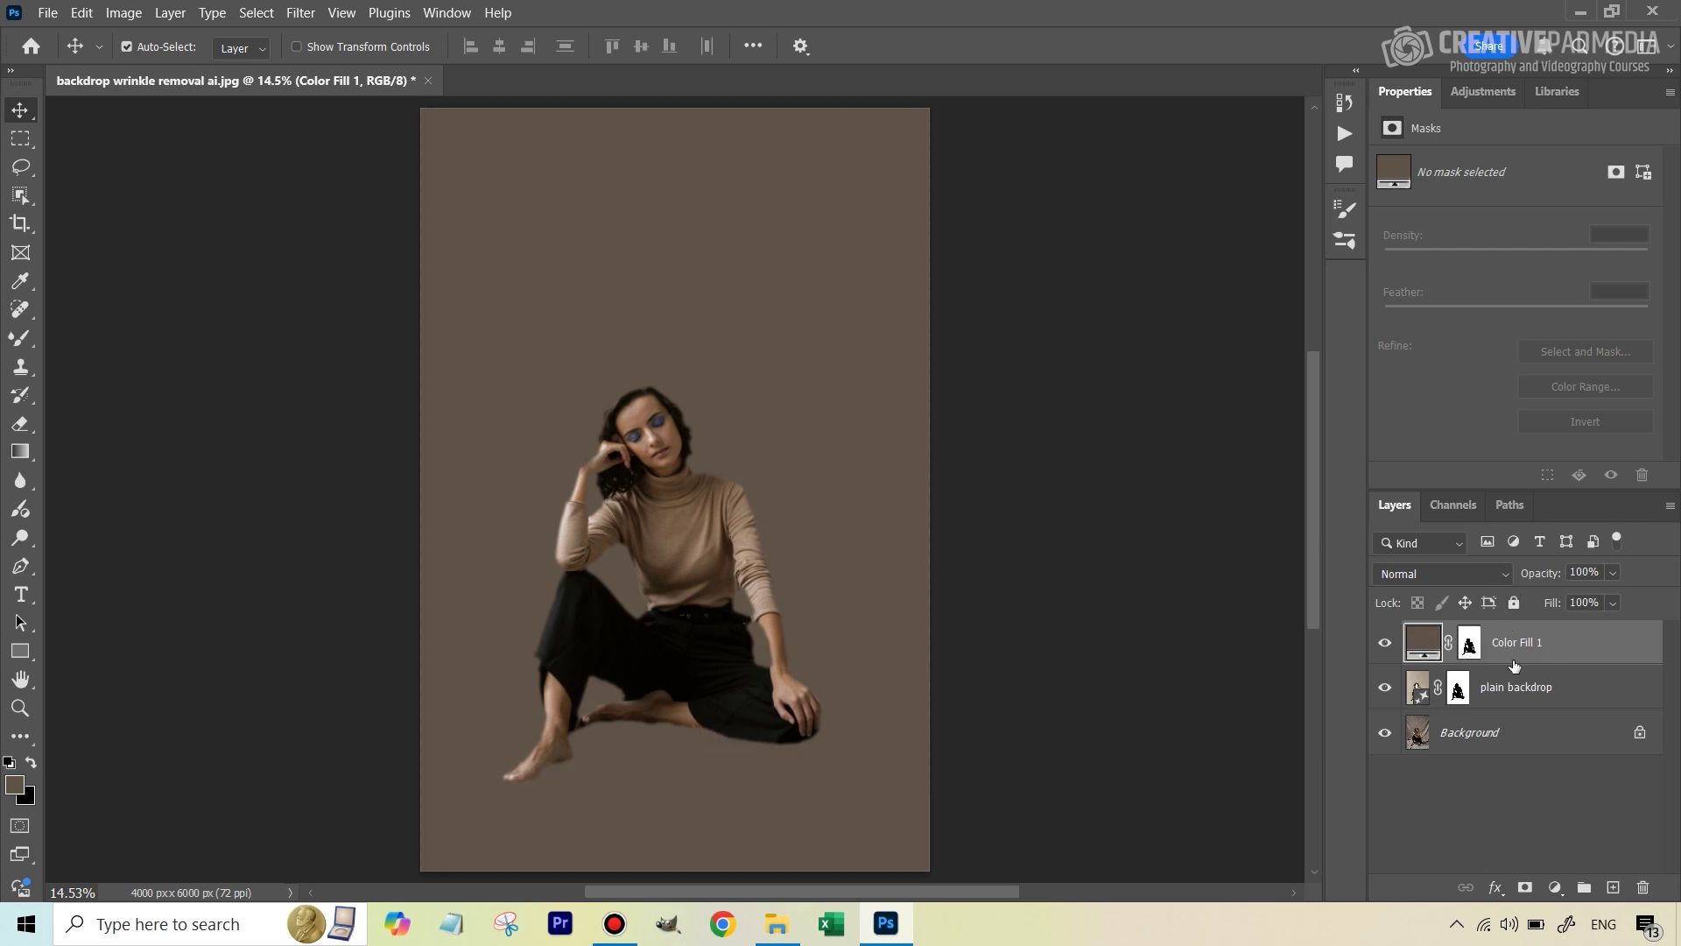
click(1506, 574)
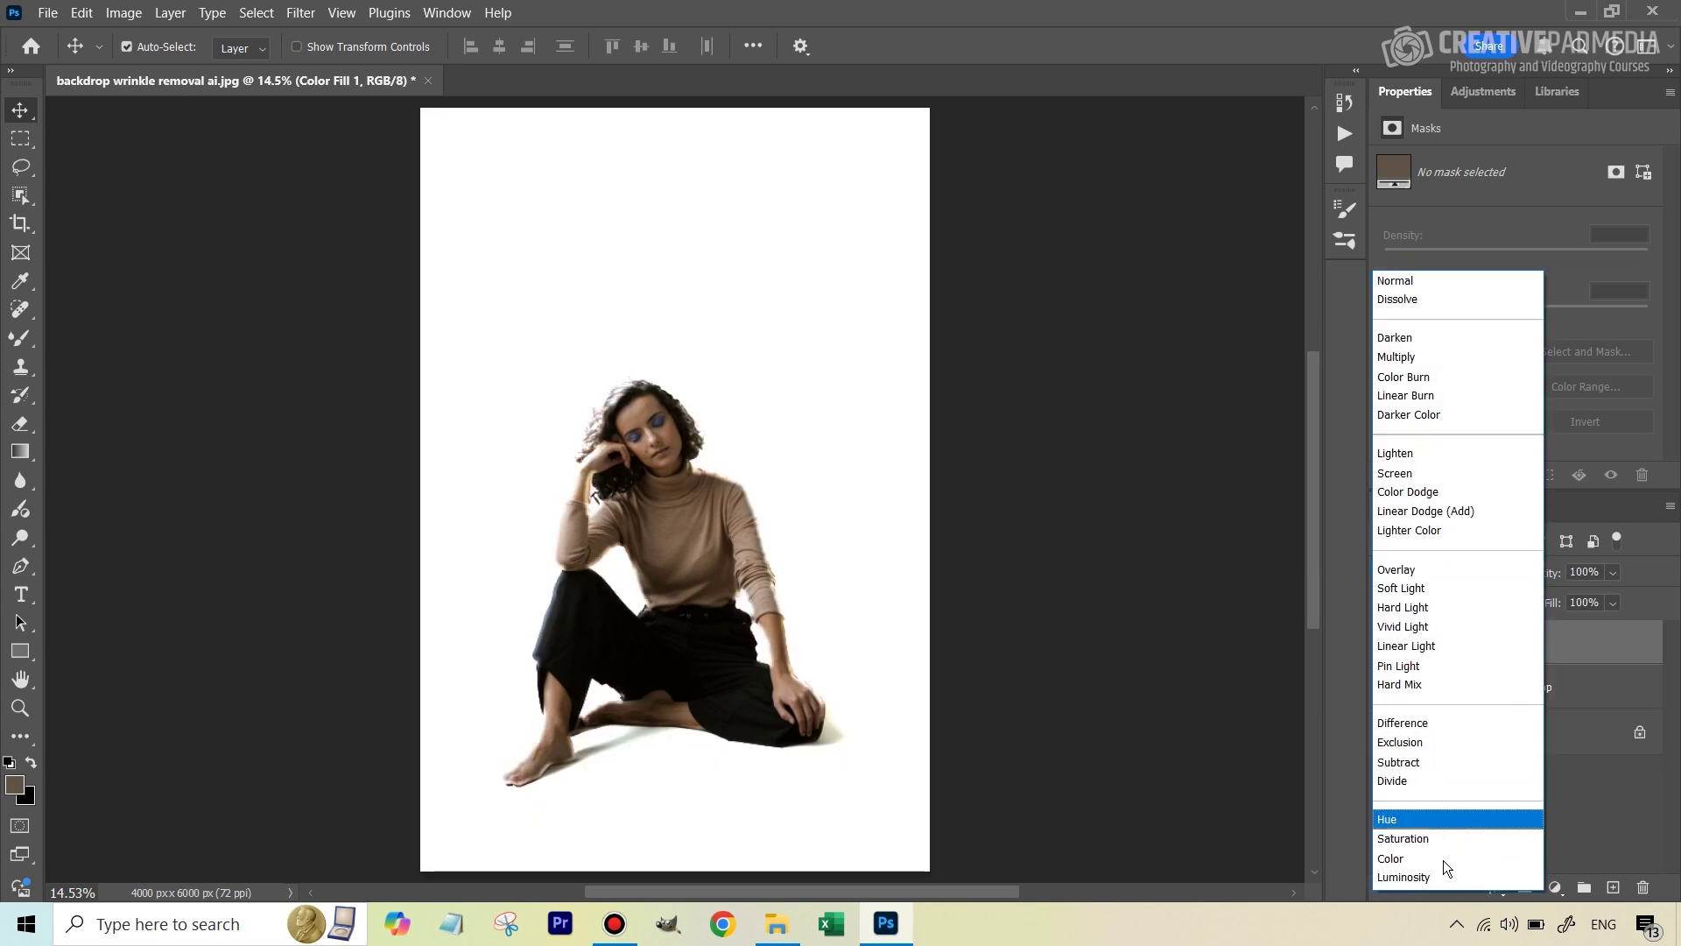
click(1436, 859)
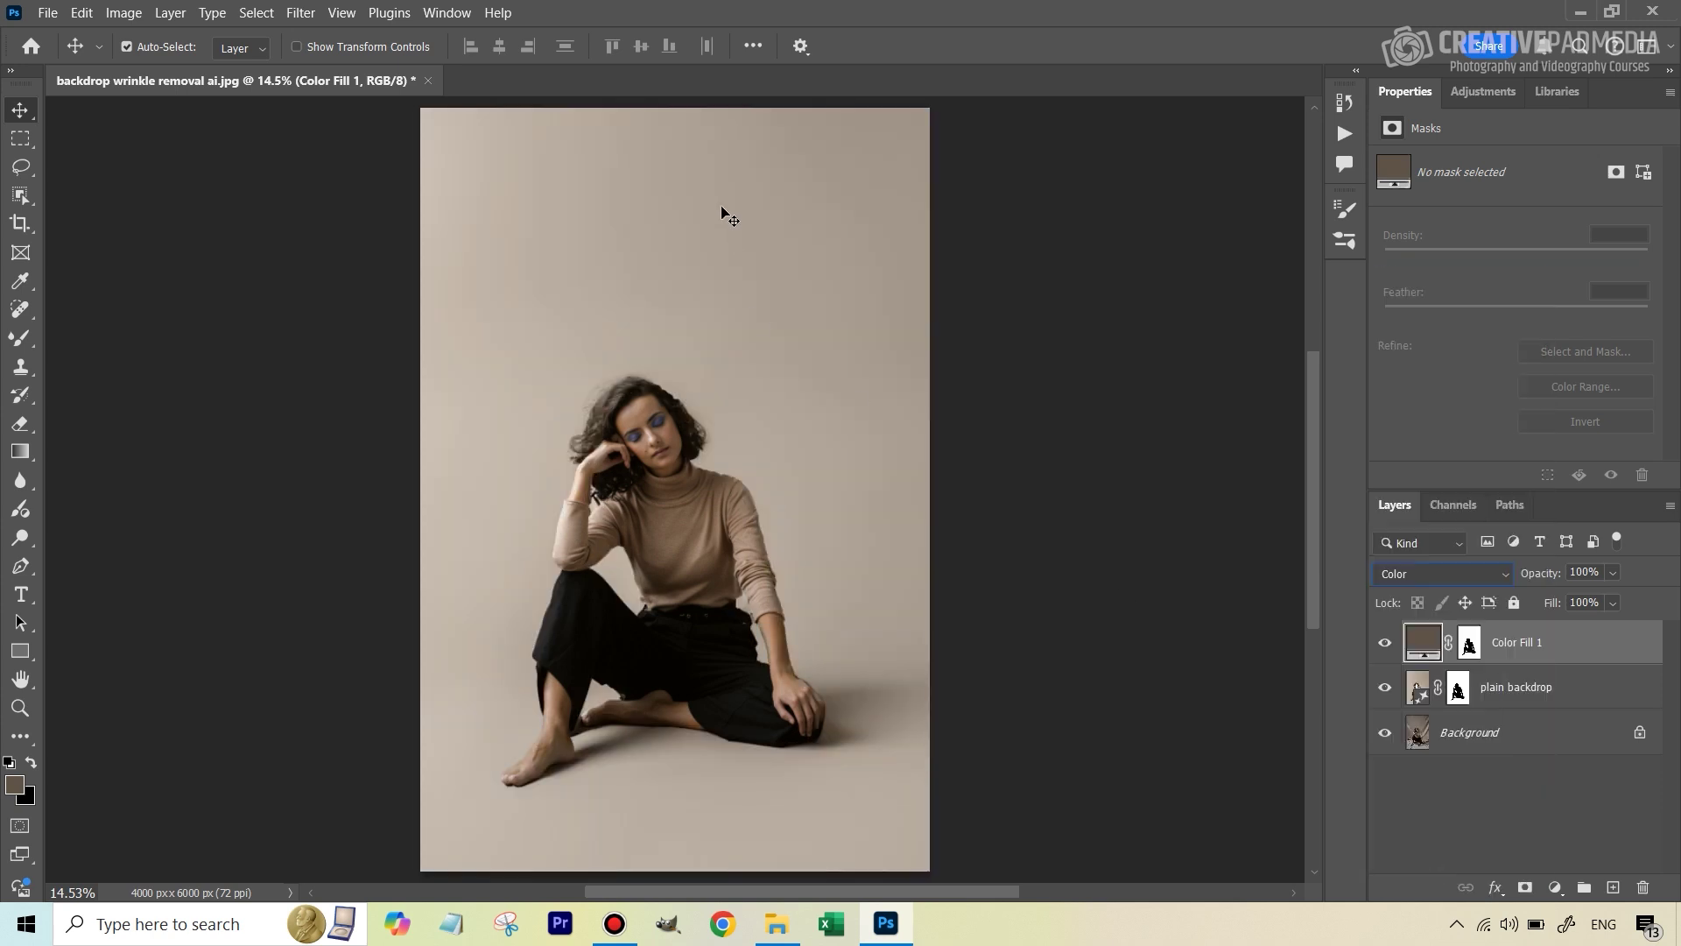
click(1385, 645)
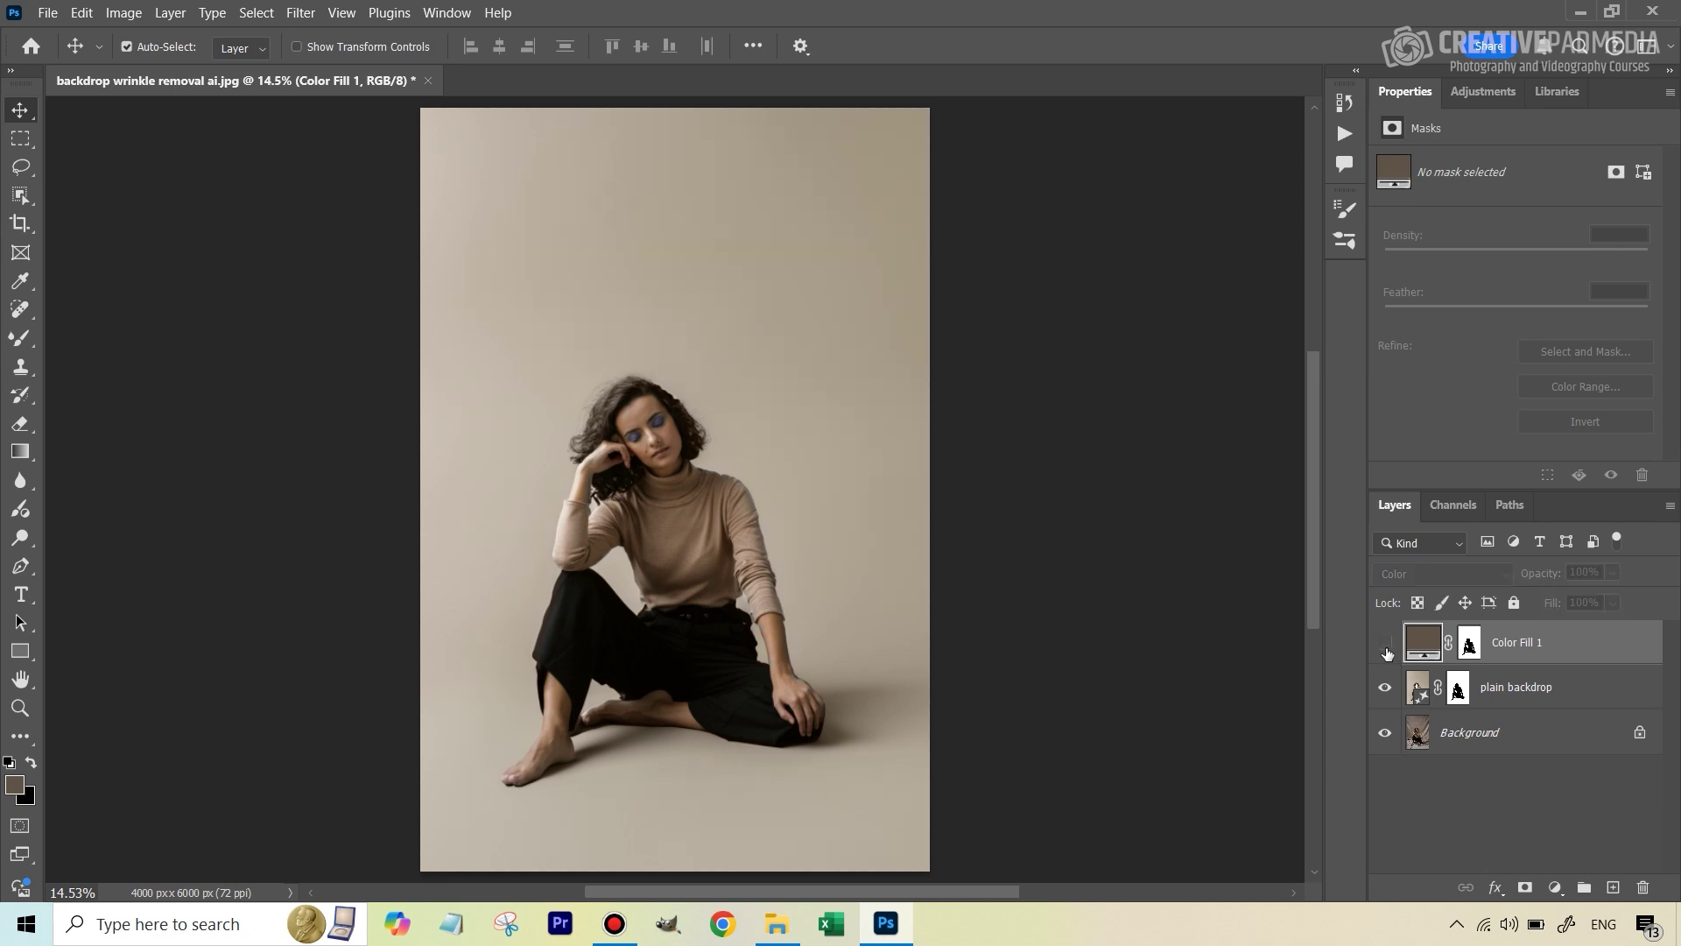
click(1386, 648)
double_click(1422, 643)
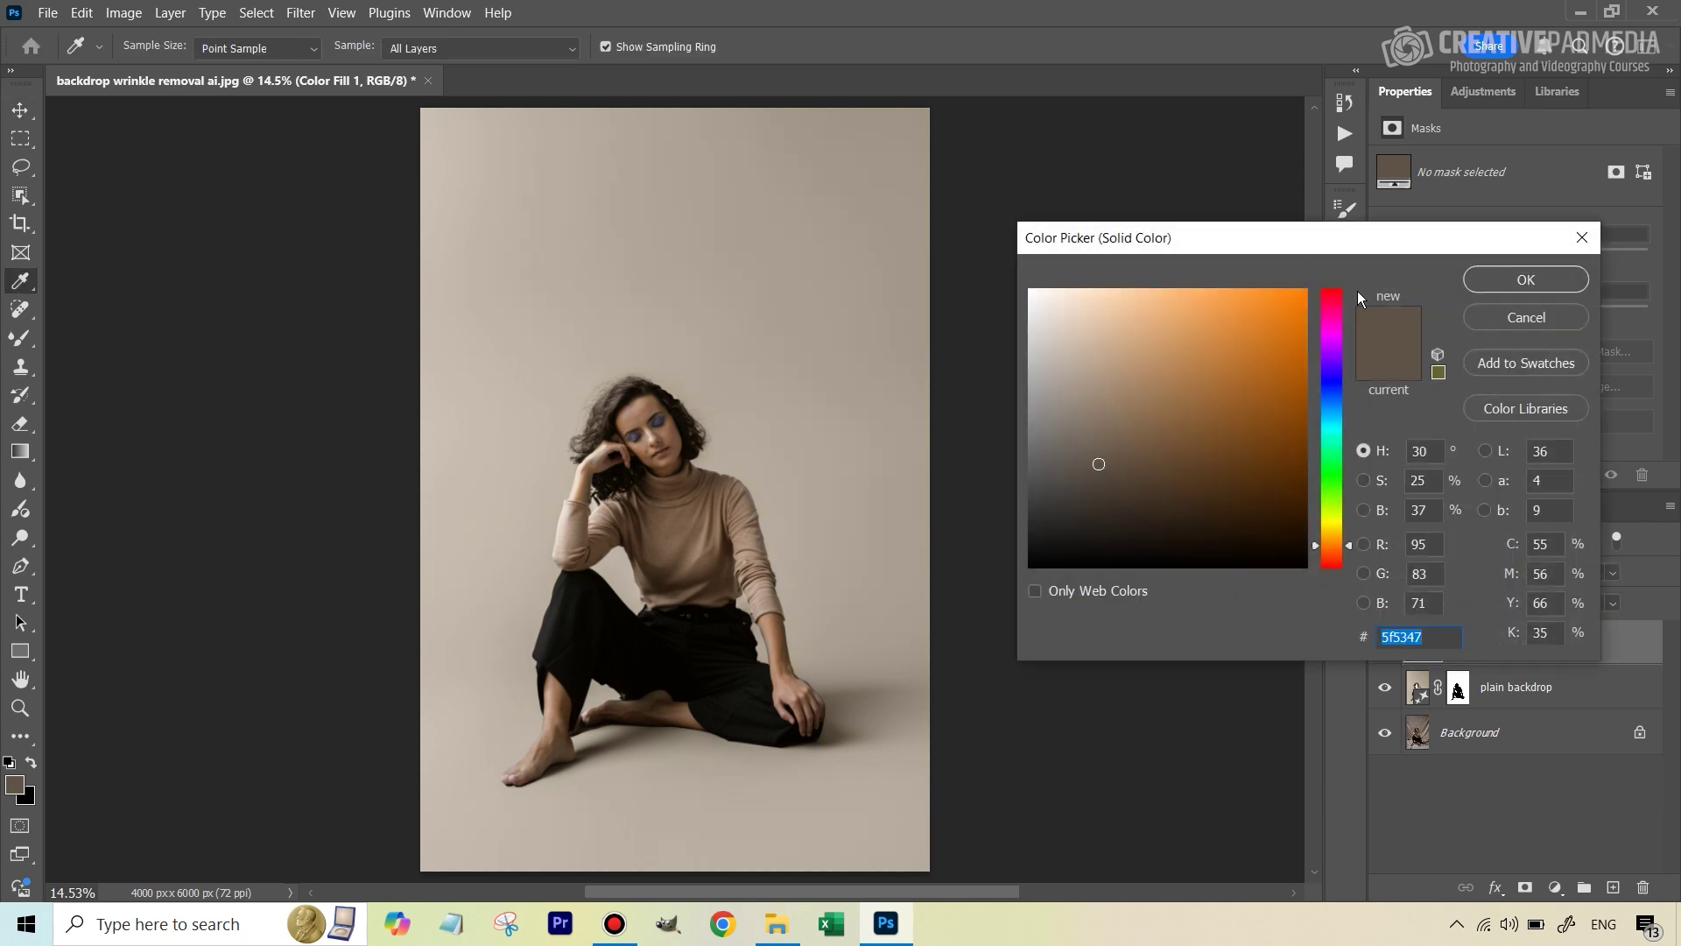
click(1329, 333)
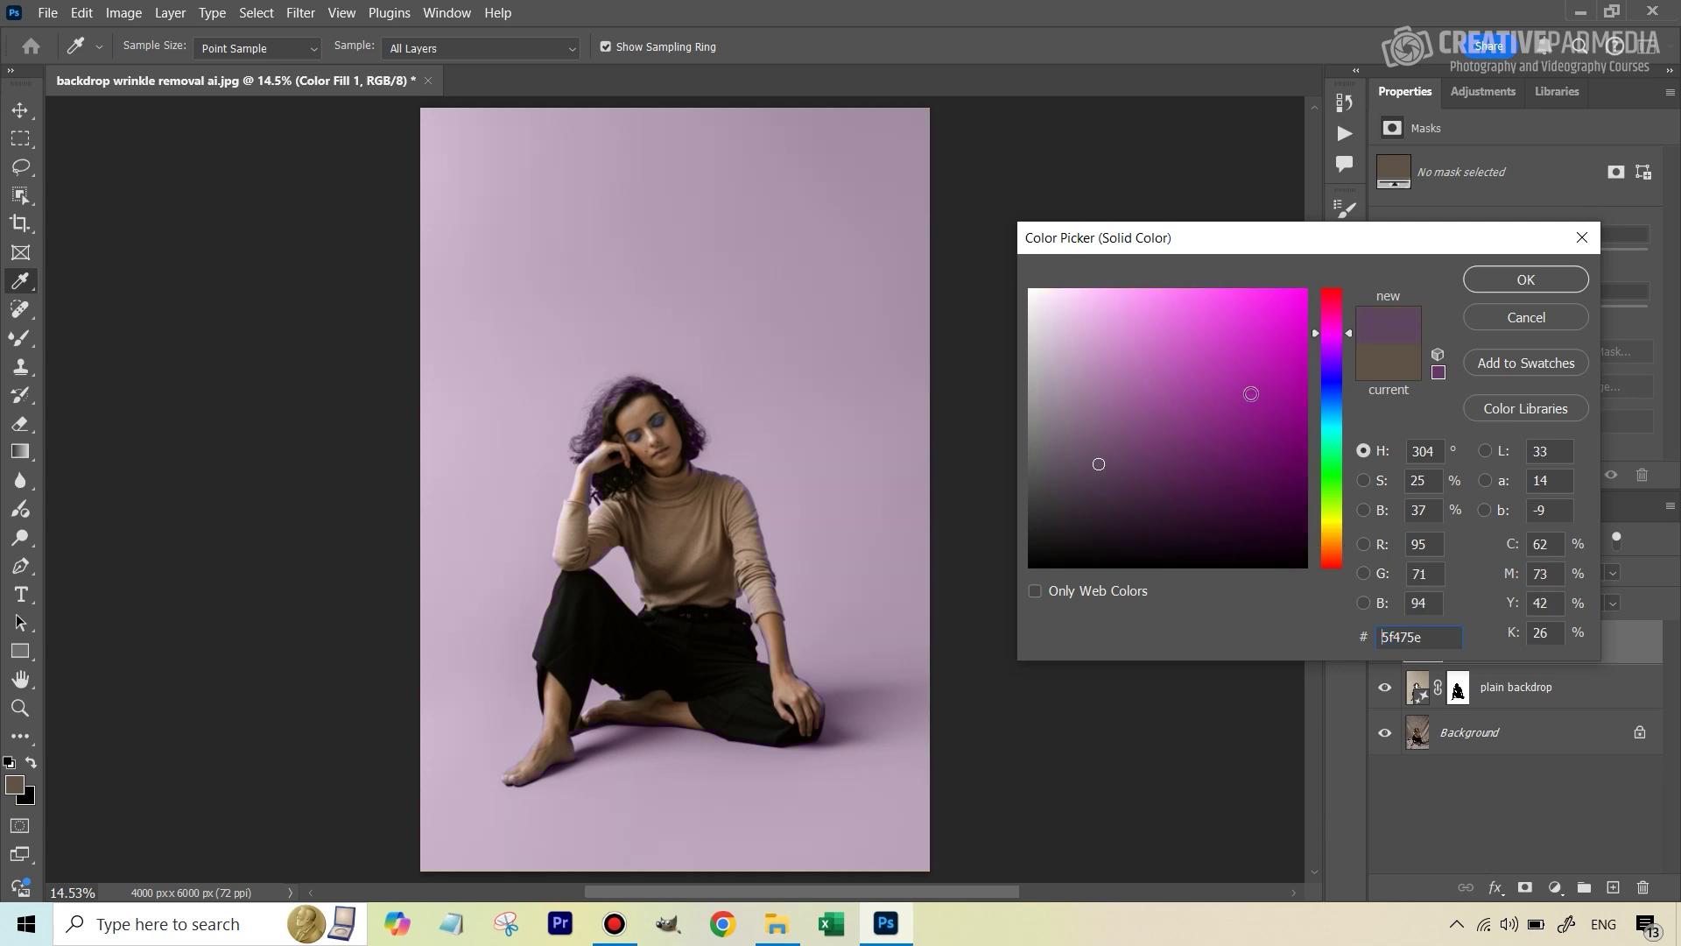
mouse_move(1252, 394)
mouse_down()
mouse_move(1264, 364)
mouse_move(1182, 450)
mouse_move(1145, 386)
mouse_move(1160, 379)
mouse_up()
click(1321, 426)
click(1230, 444)
mouse_move(1231, 444)
mouse_down()
mouse_move(1074, 350)
mouse_move(1086, 438)
mouse_move(1139, 524)
mouse_move(1134, 389)
mouse_up()
click(1498, 317)
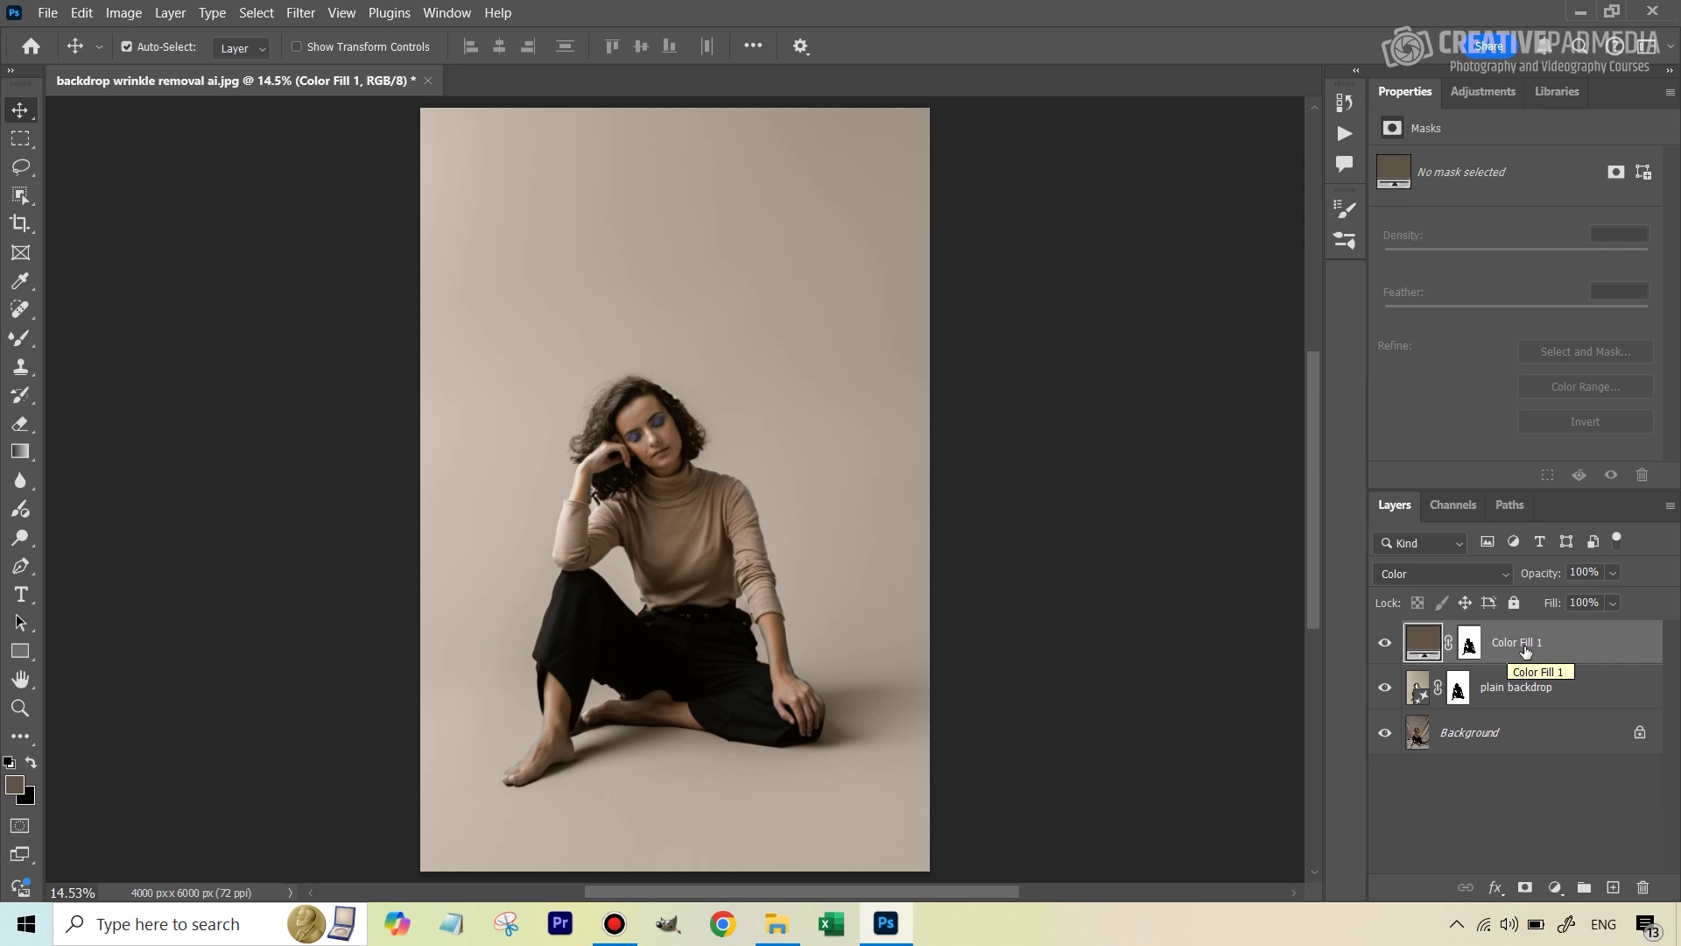
- Delete Color Fill 1 and switch plain backdrop to its first, darker variation 1/3
drag(1548, 652, 1638, 891)
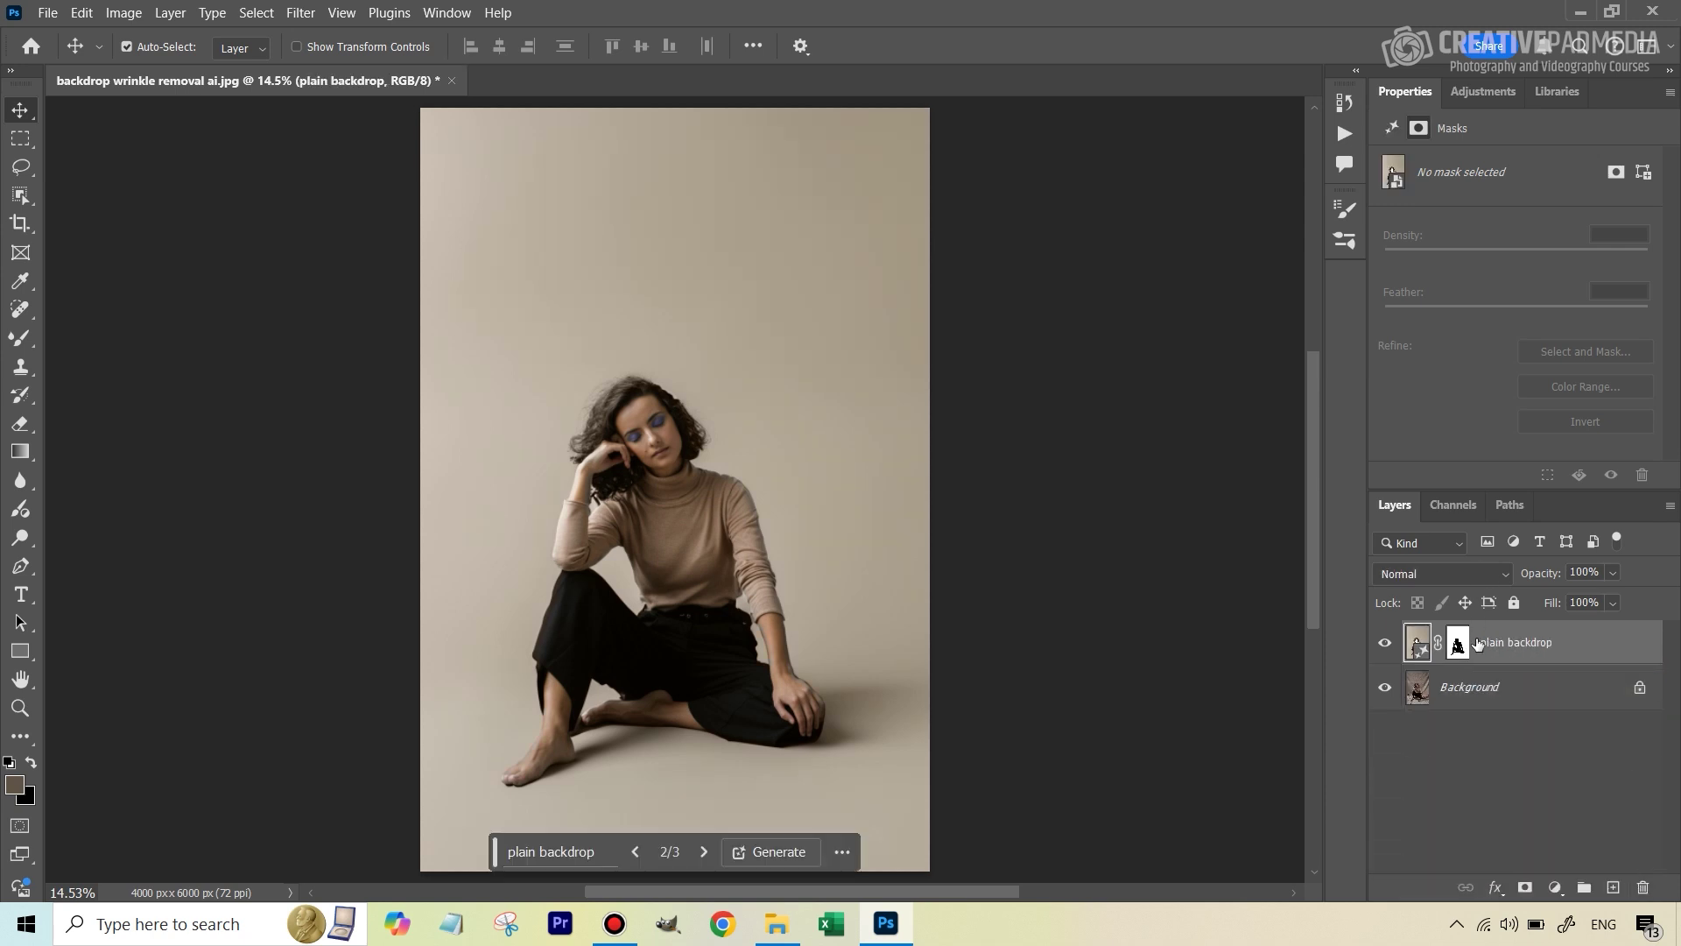
click(1420, 647)
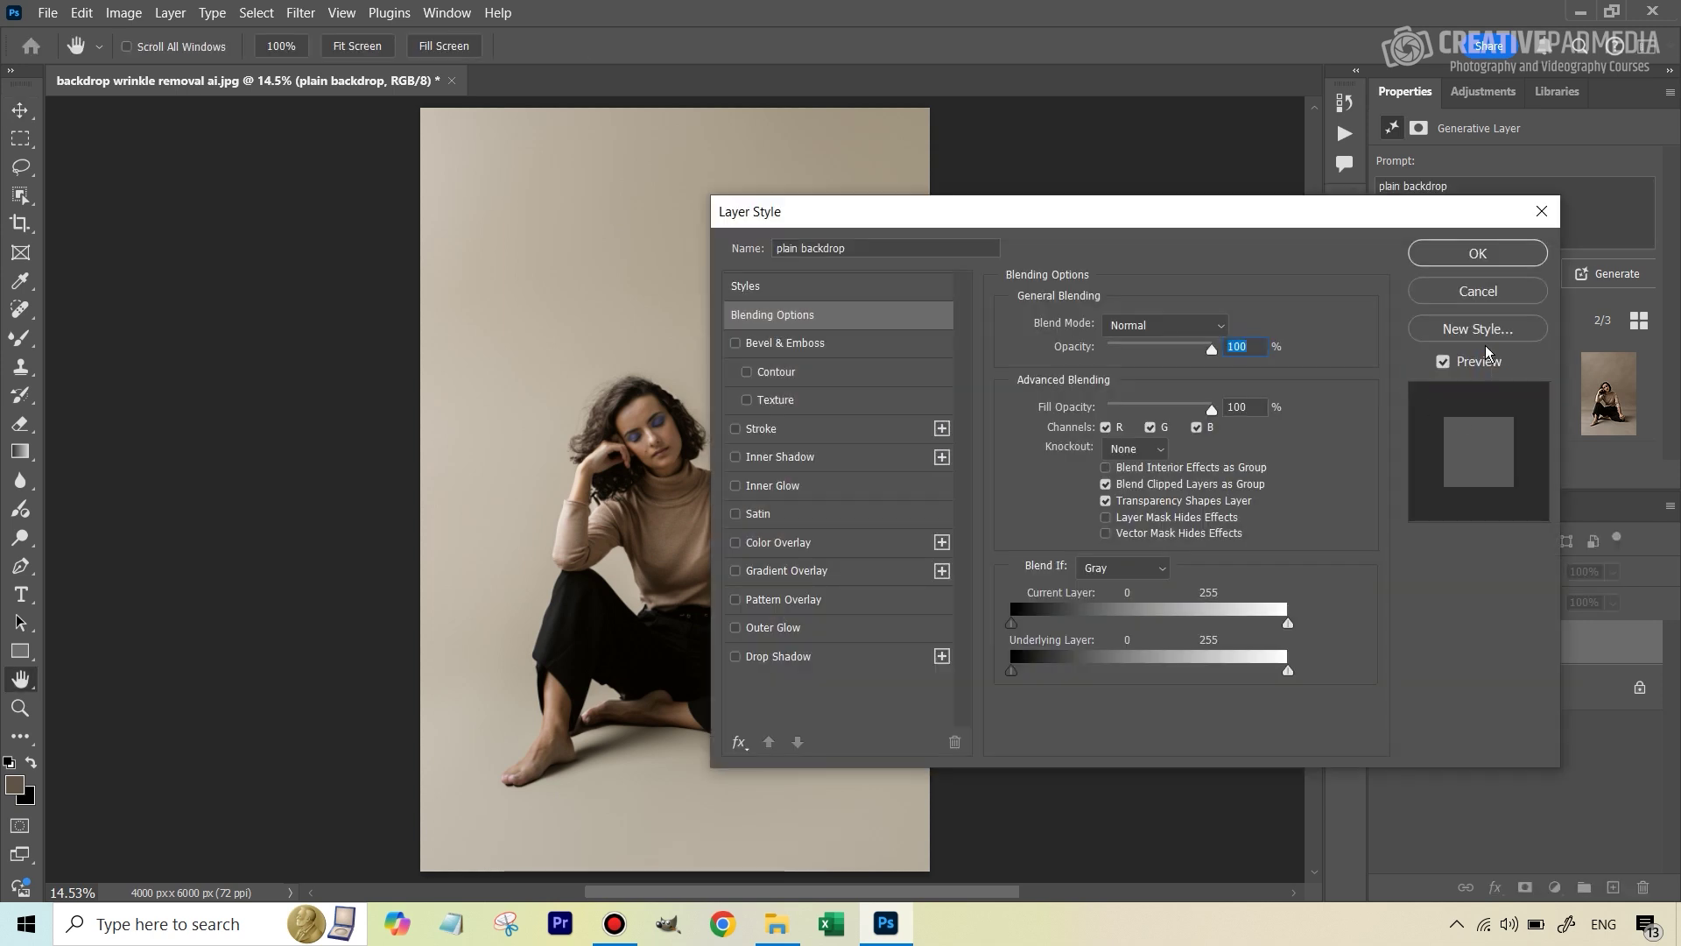
click(1496, 297)
click(1418, 371)
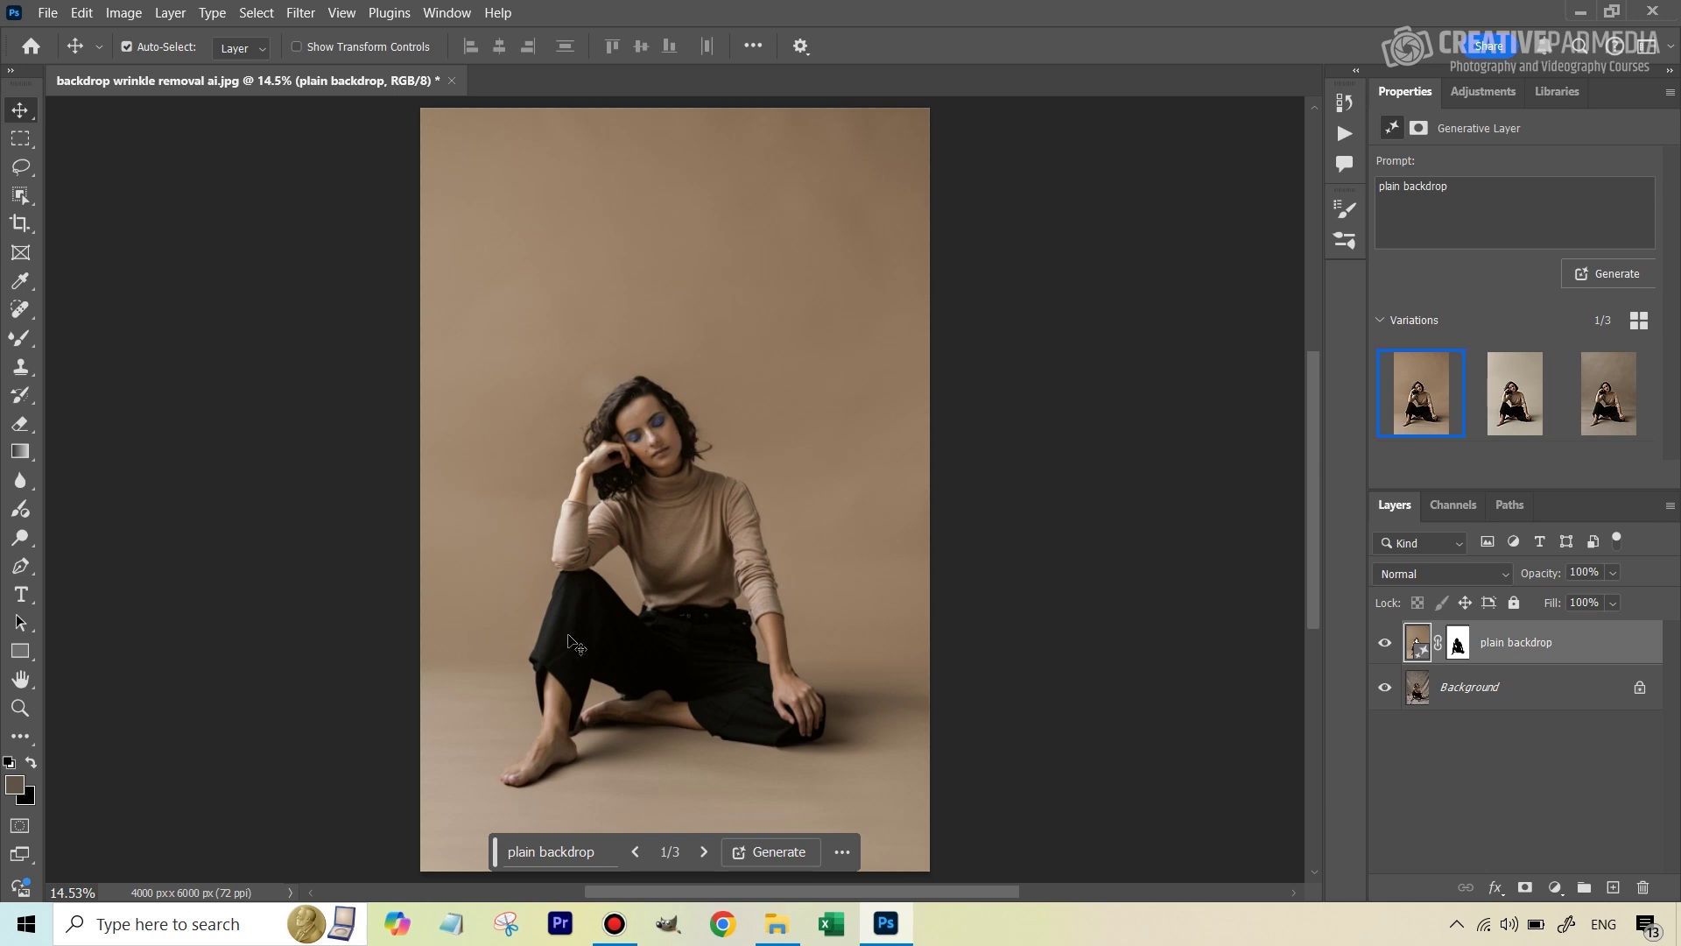
- Toggle plain backdrop's visibility to compare it against the original wrinkled cloth
click(1384, 646)
click(1385, 646)
click(1384, 646)
click(1384, 646)
click(1385, 647)
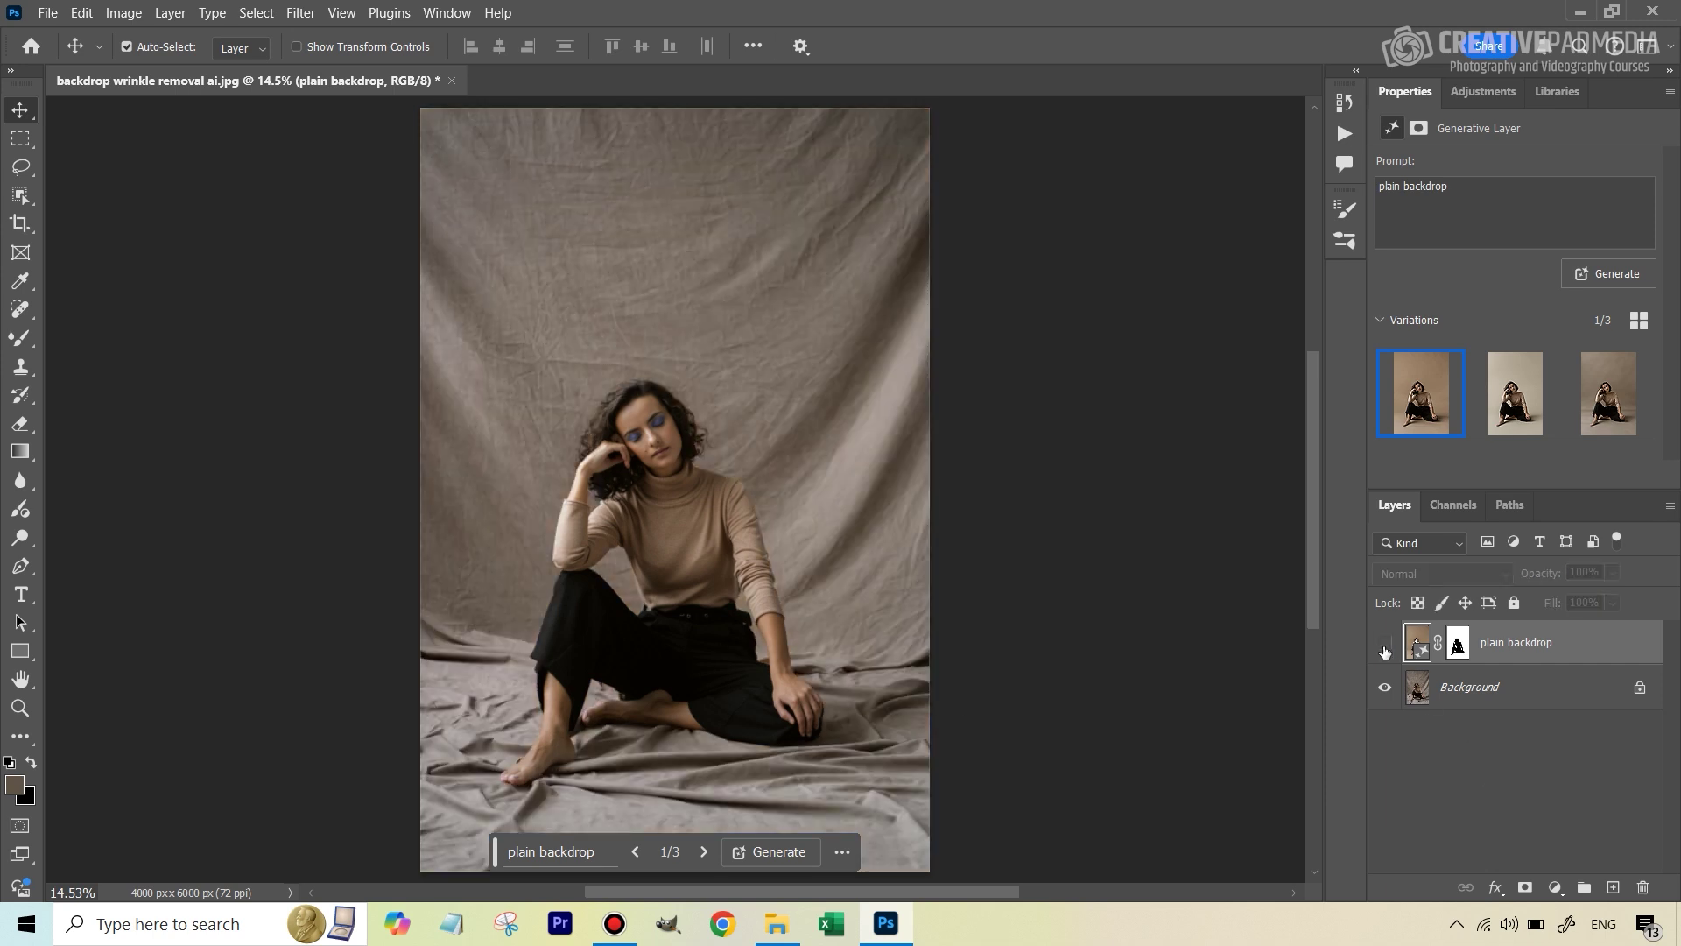
- Show the smooth plain backdrop again, then open Pixelcut's Background Remover page
click(1384, 646)
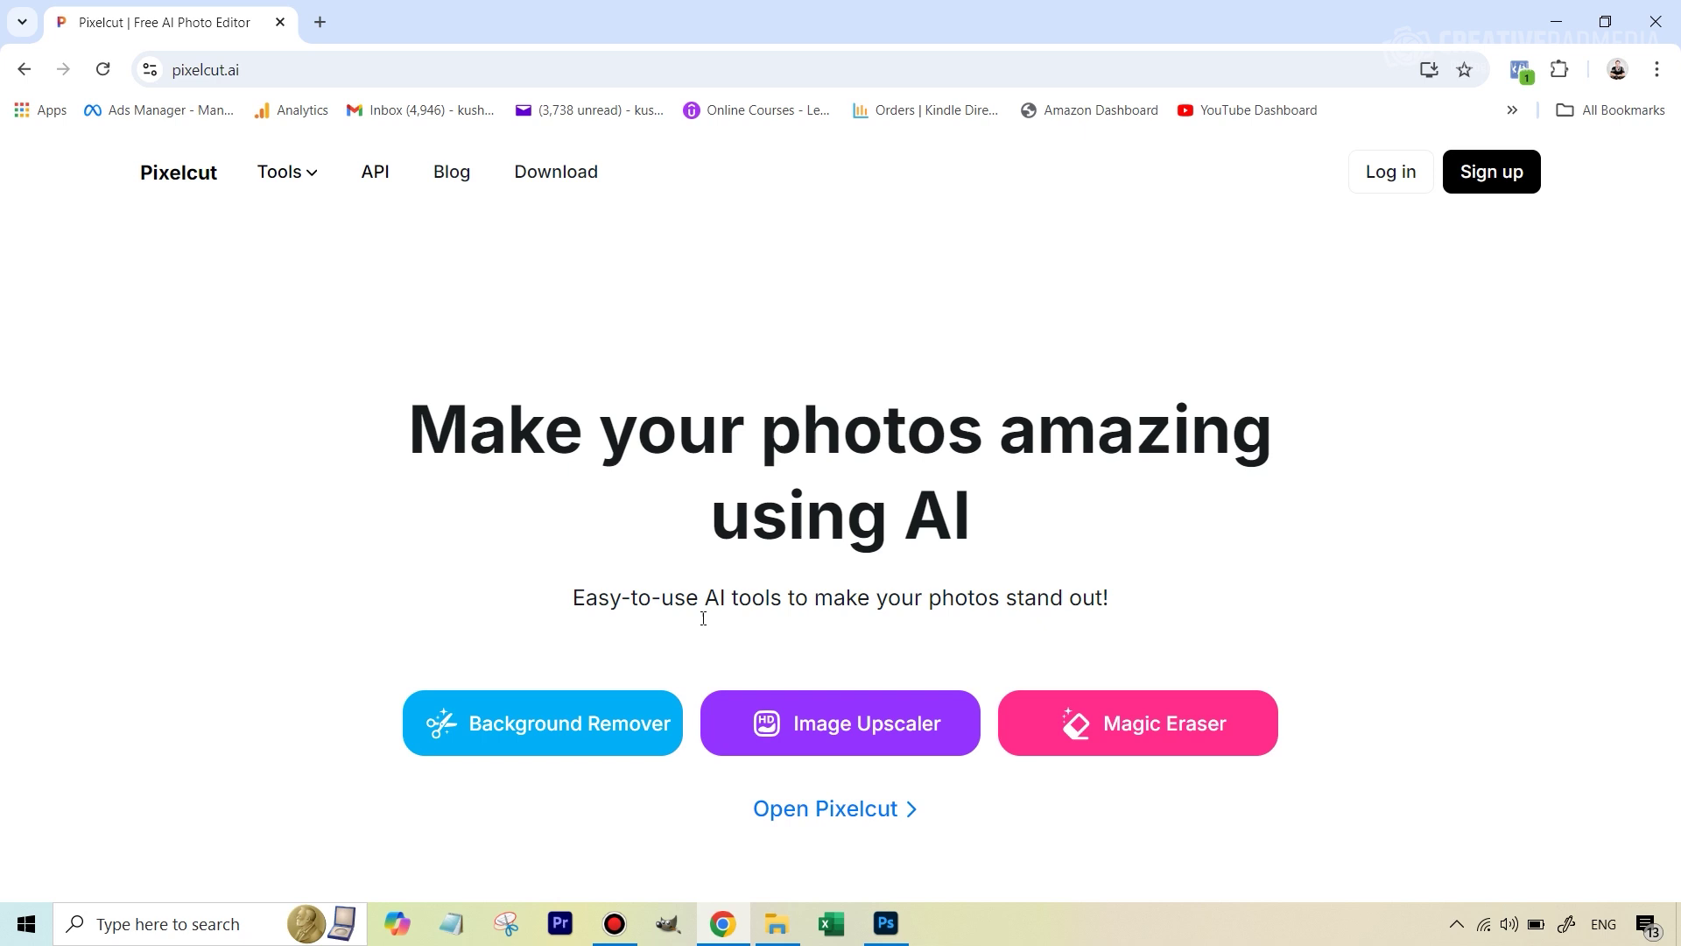
click(554, 736)
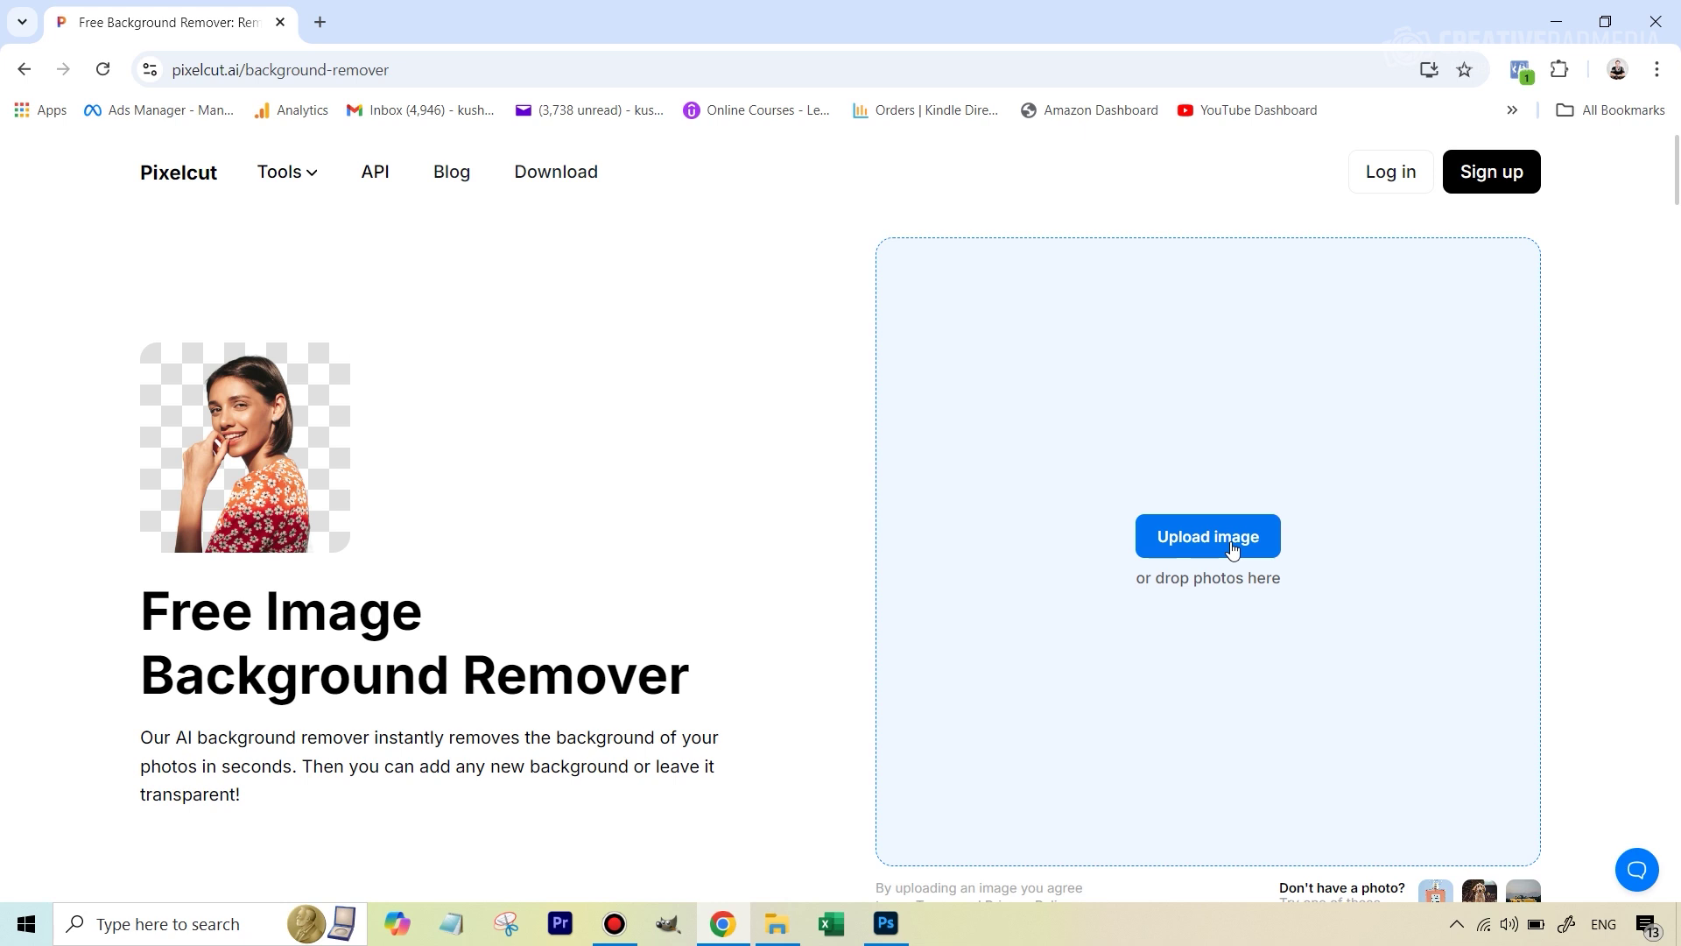
- Upload the portrait photo from Downloads to Pixelcut's background remover
click(1233, 550)
double_click(417, 194)
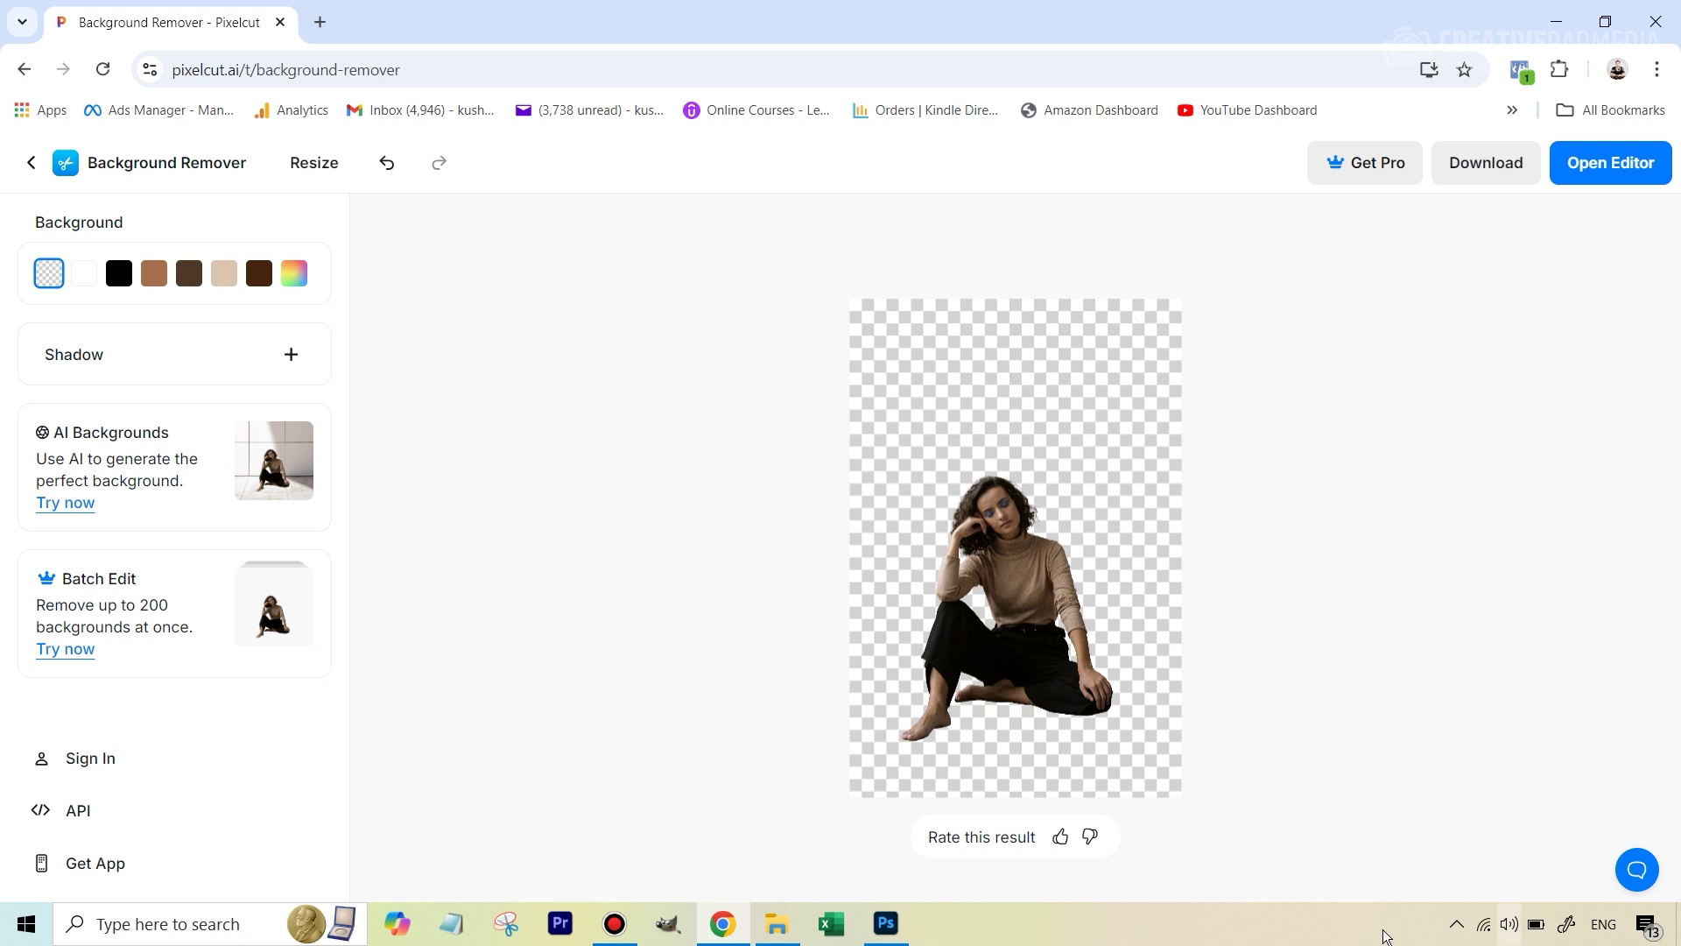
click(886, 923)
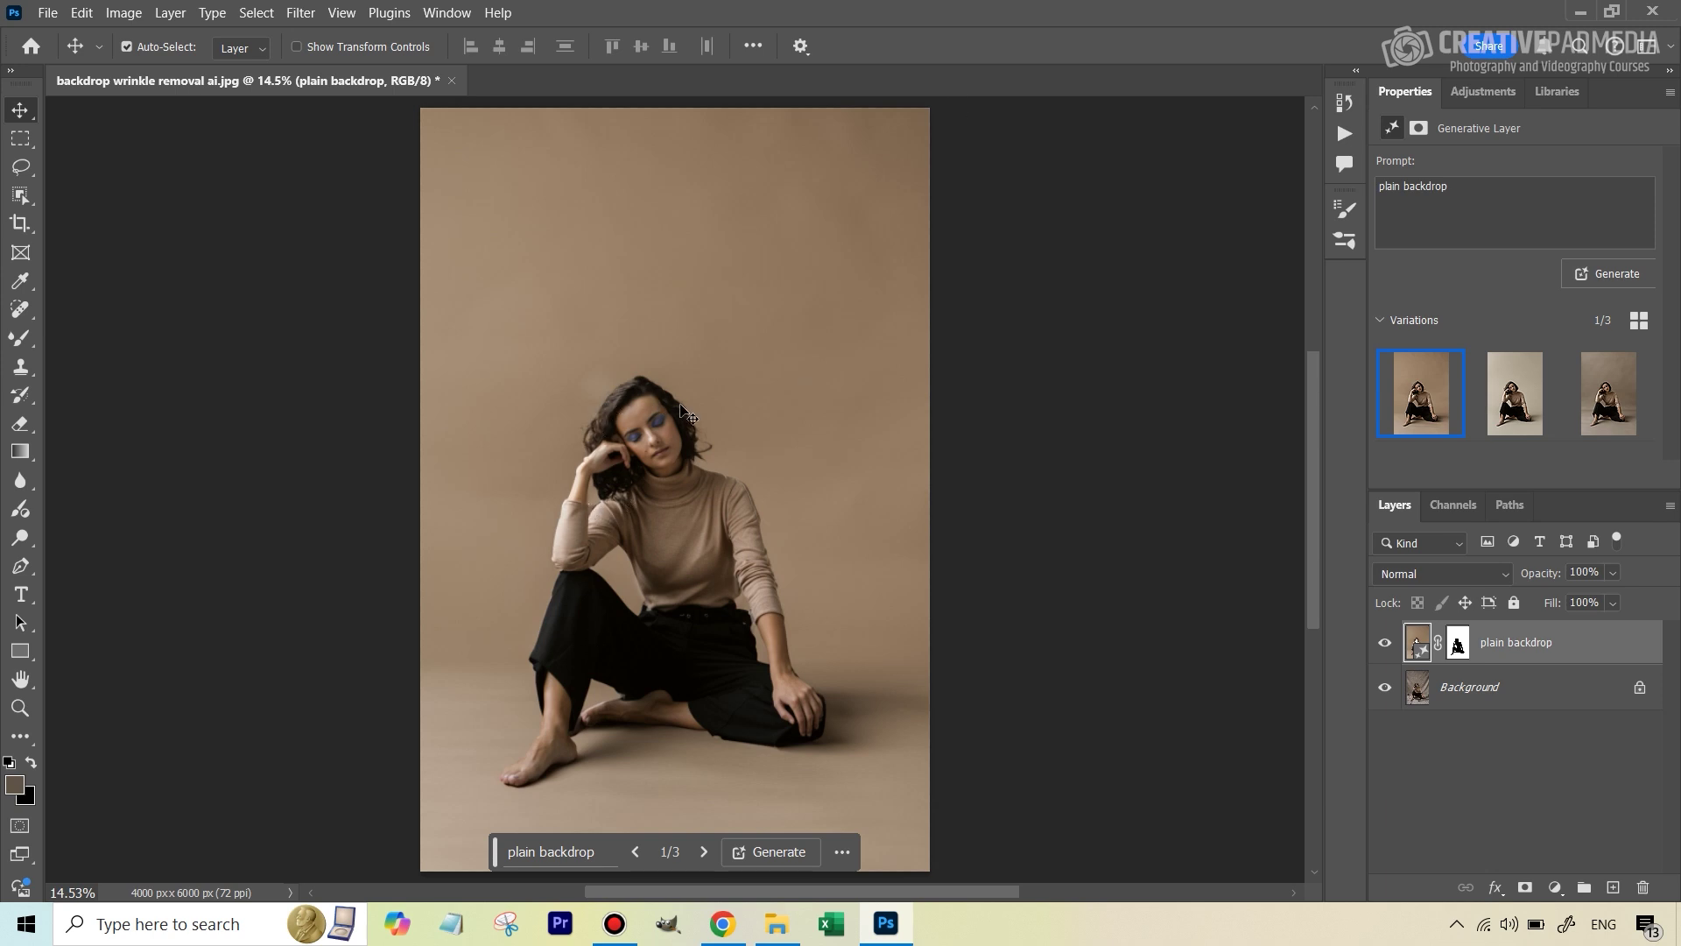
click(722, 924)
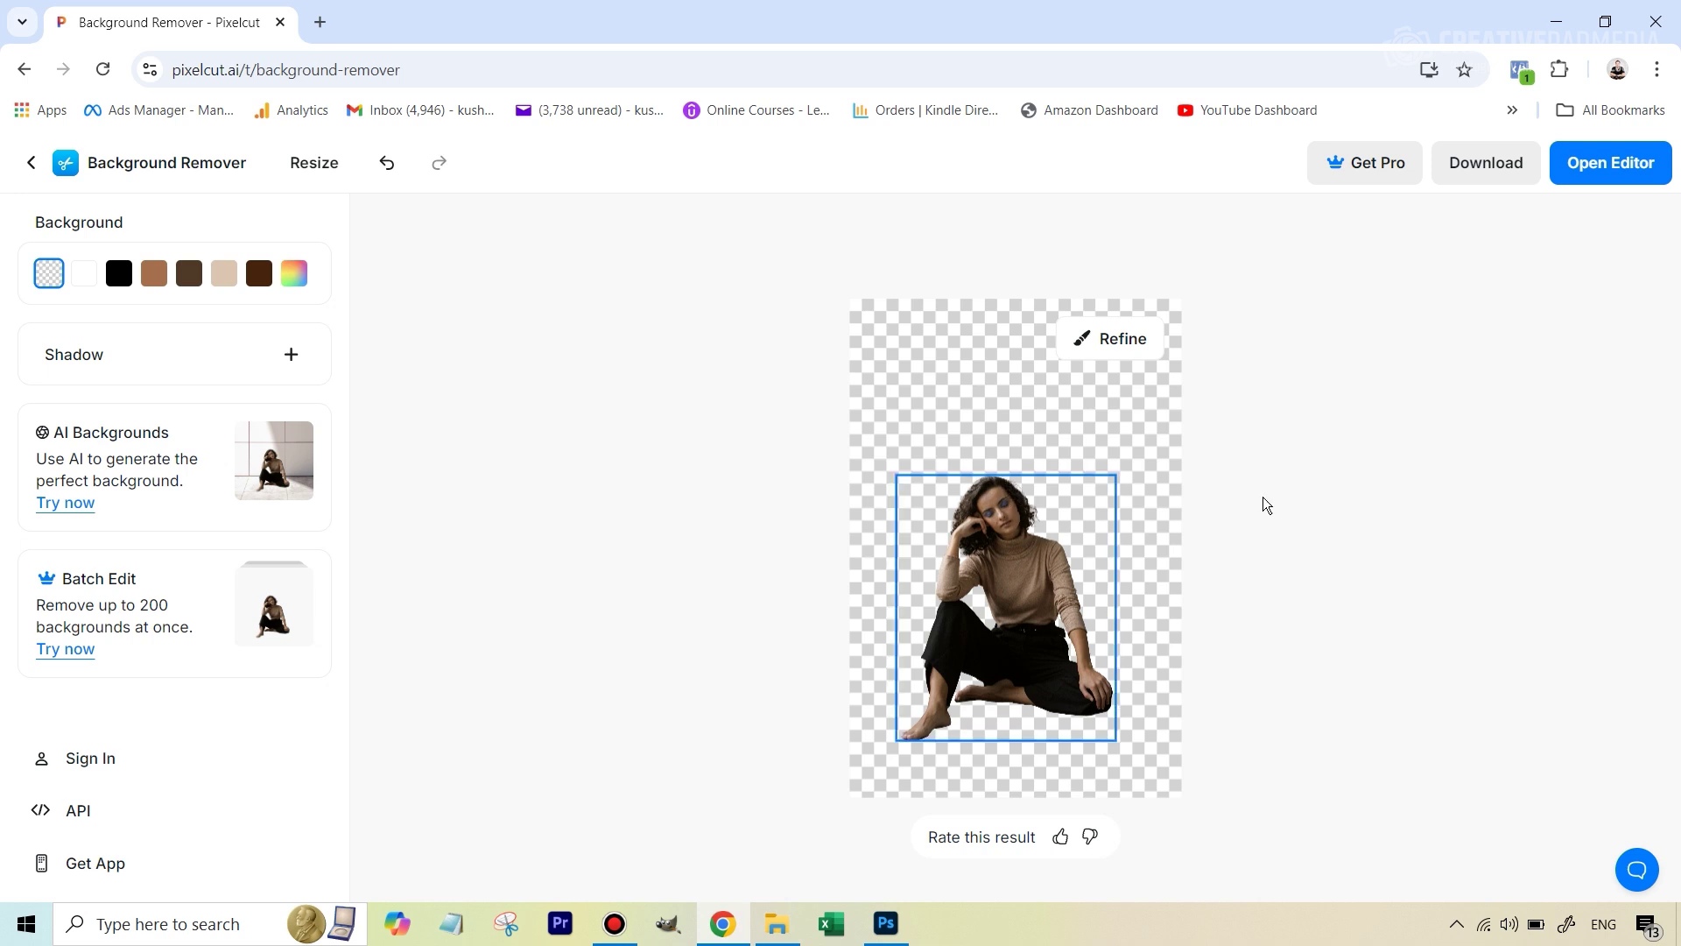
- Download the cut-out as backdrop wrinkle removal ai.png and dismiss the Pro popup
click(1498, 183)
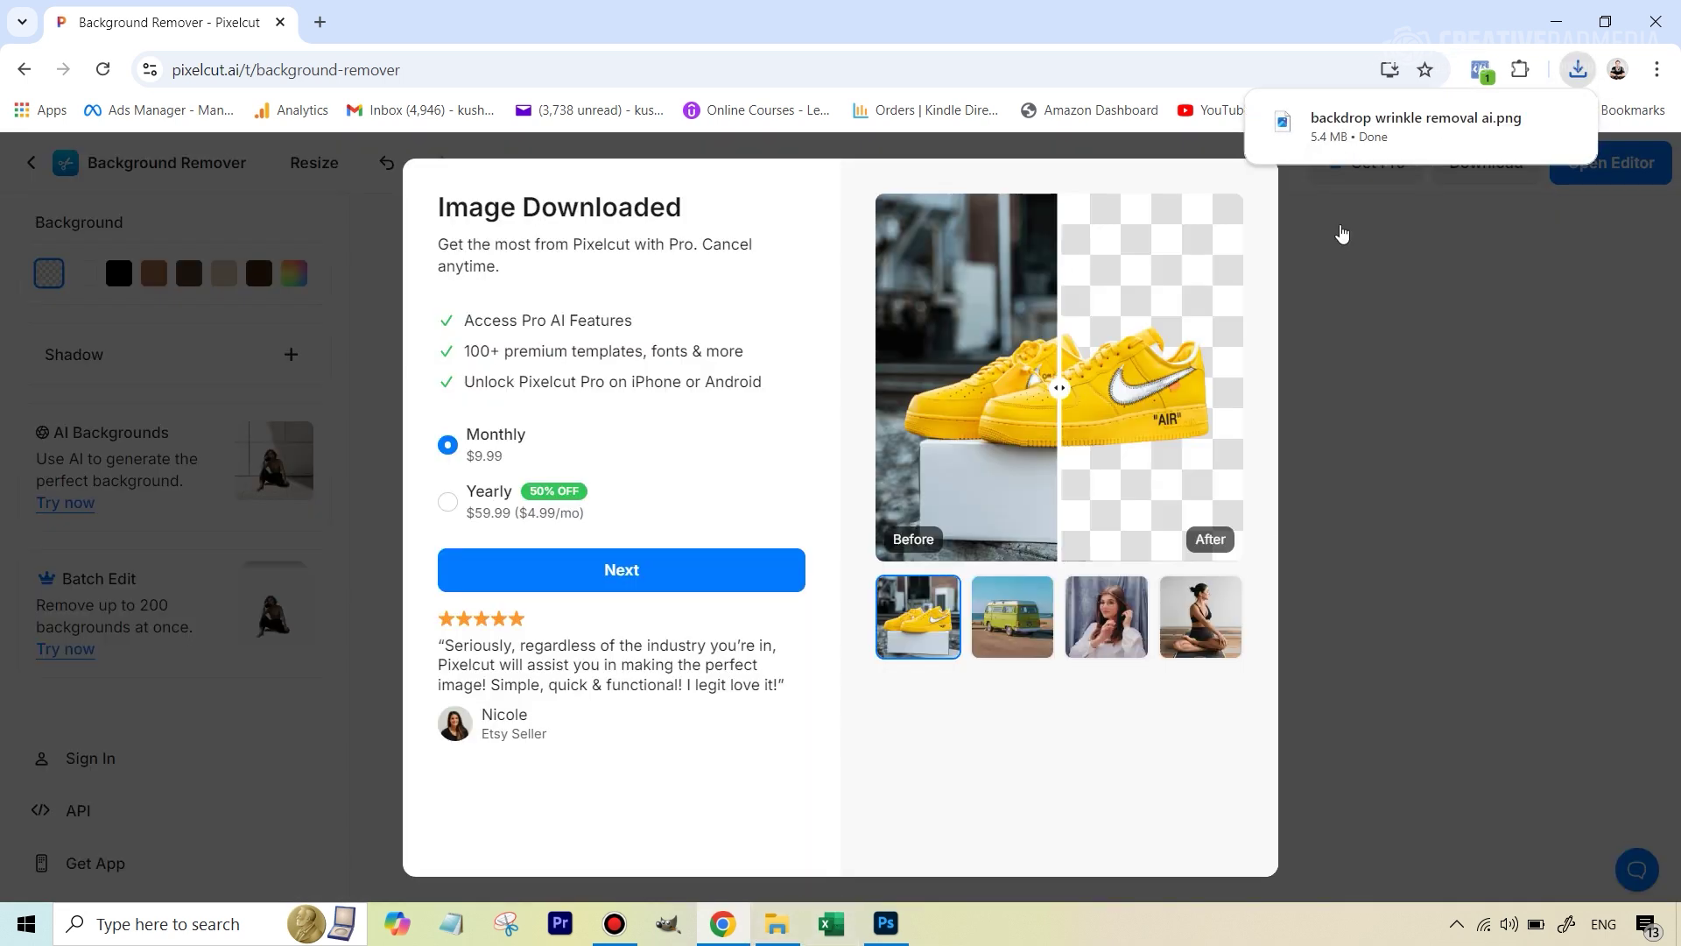
click(1524, 525)
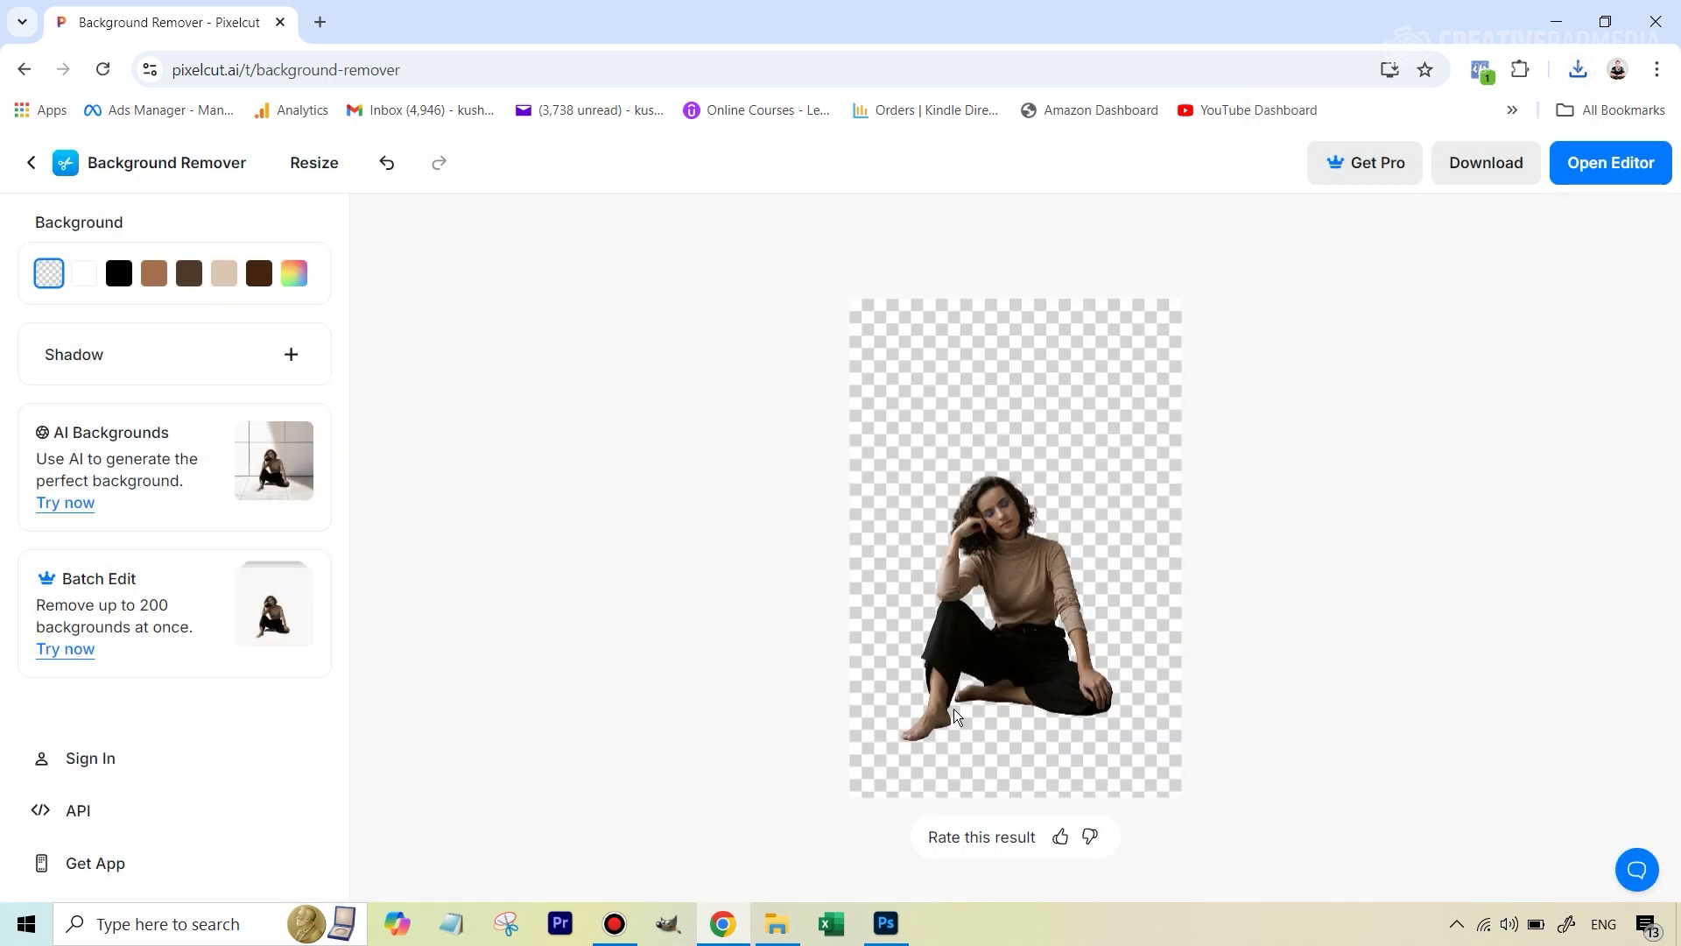
click(732, 933)
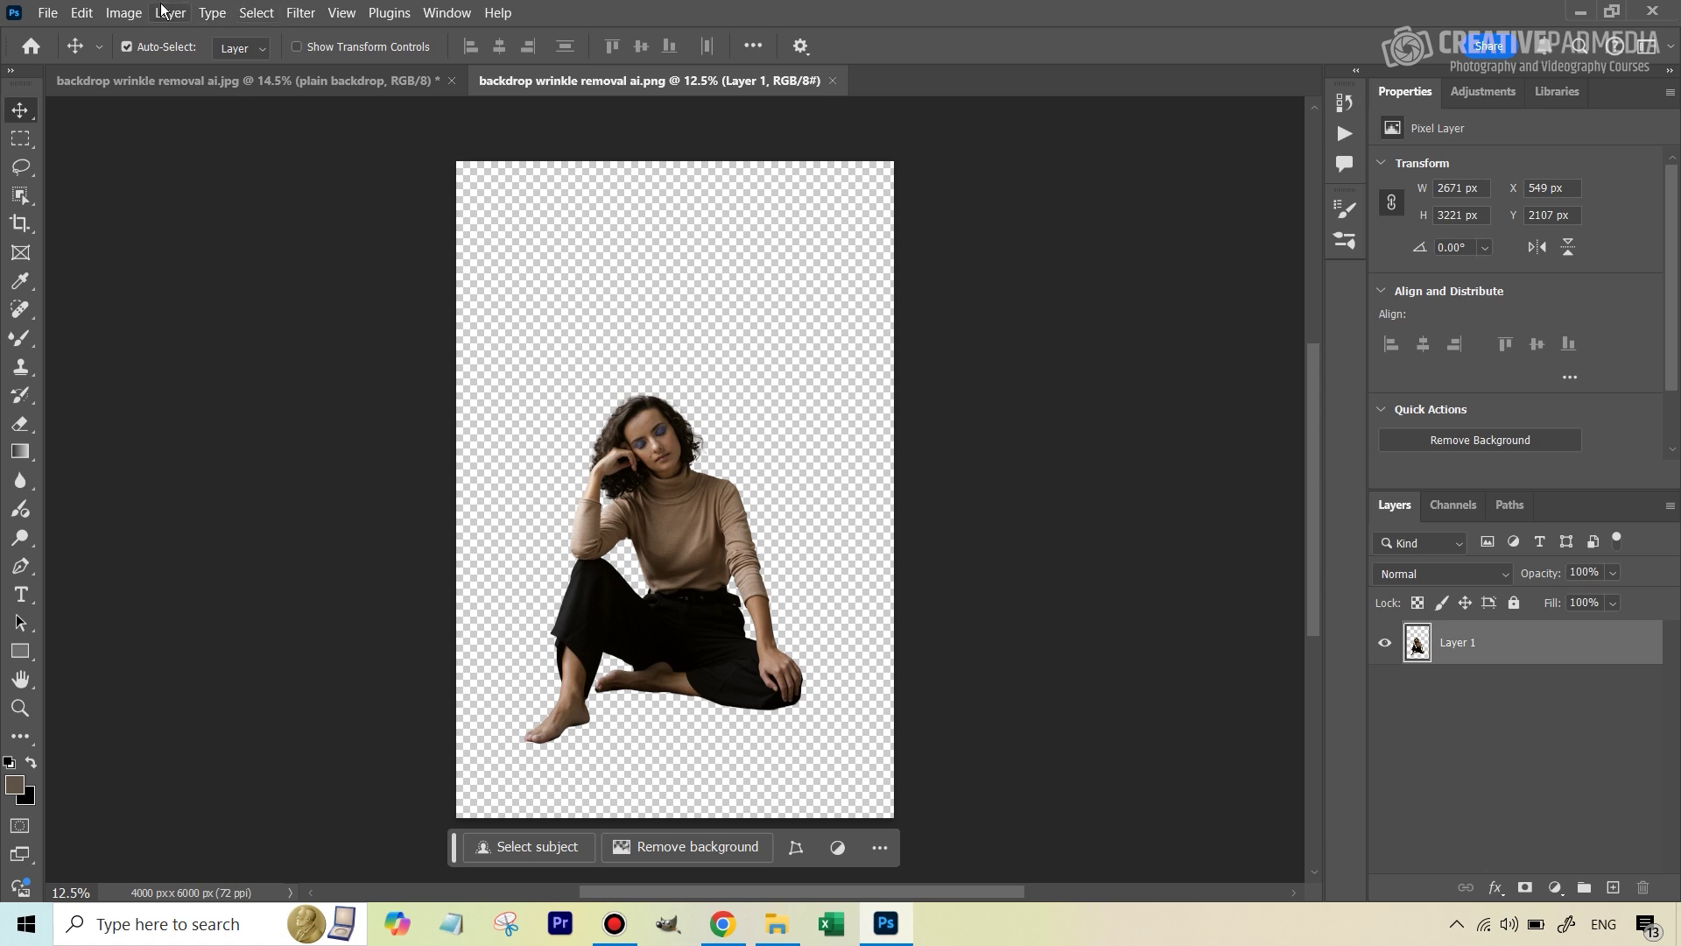
- Check in Image Size that the cut-out PNG is 4000 × 6000 px, then cancel
click(124, 13)
click(267, 165)
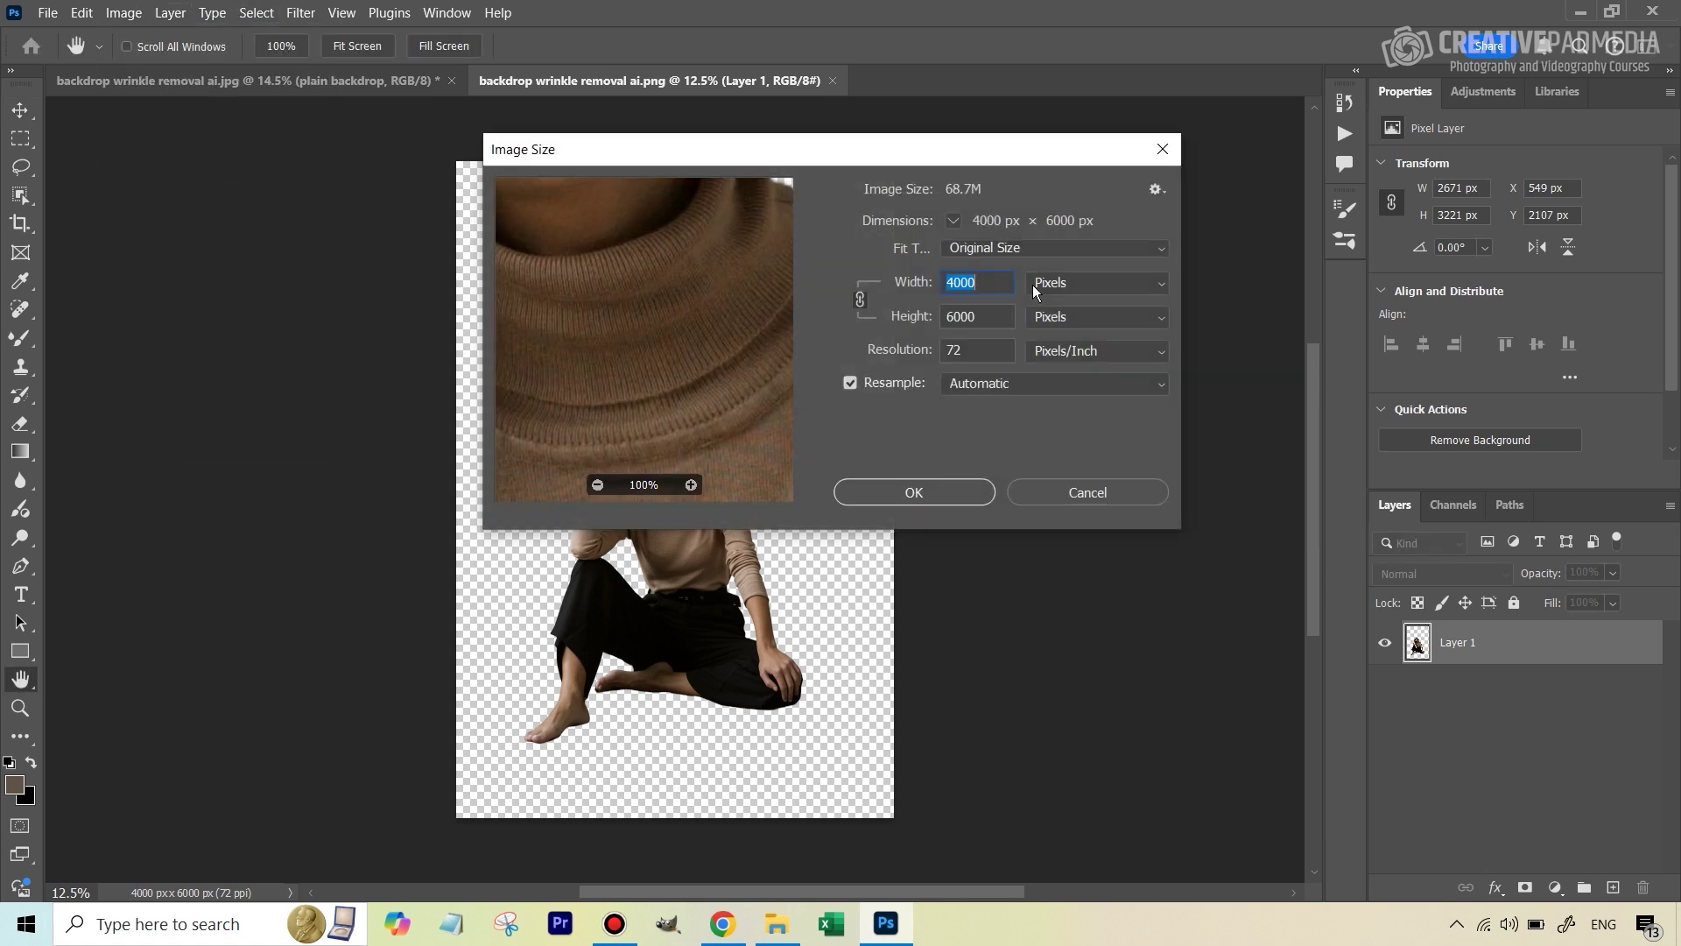
click(1037, 511)
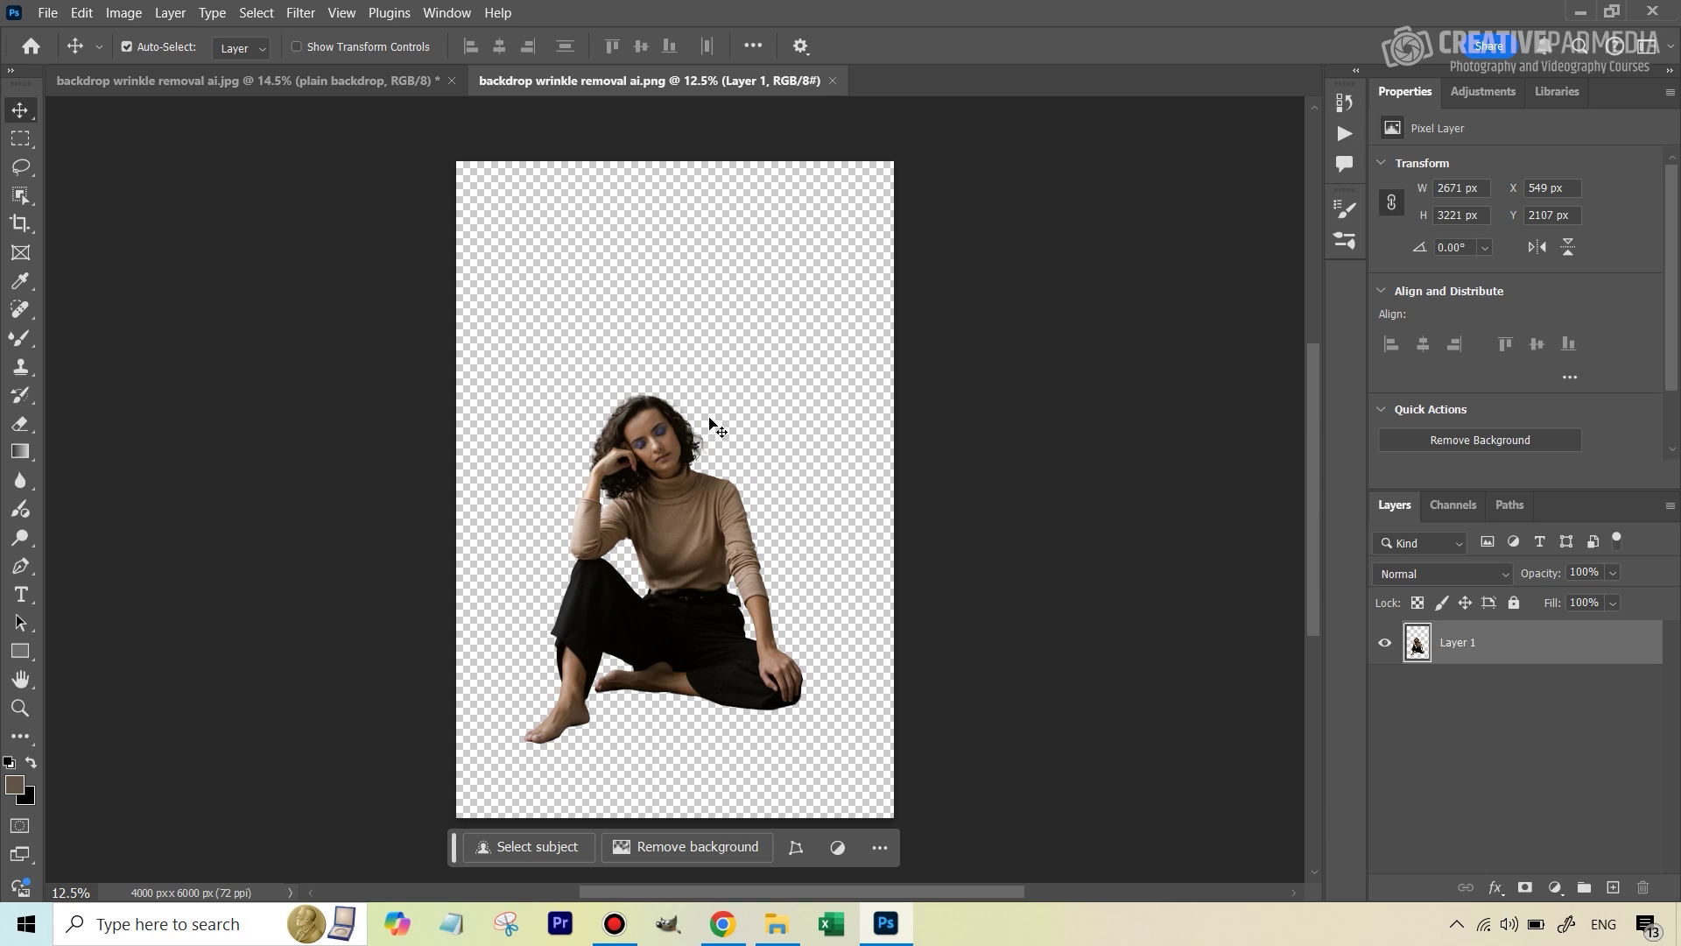
- Duplicate the cut-out Layer 1 into the backdrop wrinkle removal ai.jpg document
right_click(1484, 655)
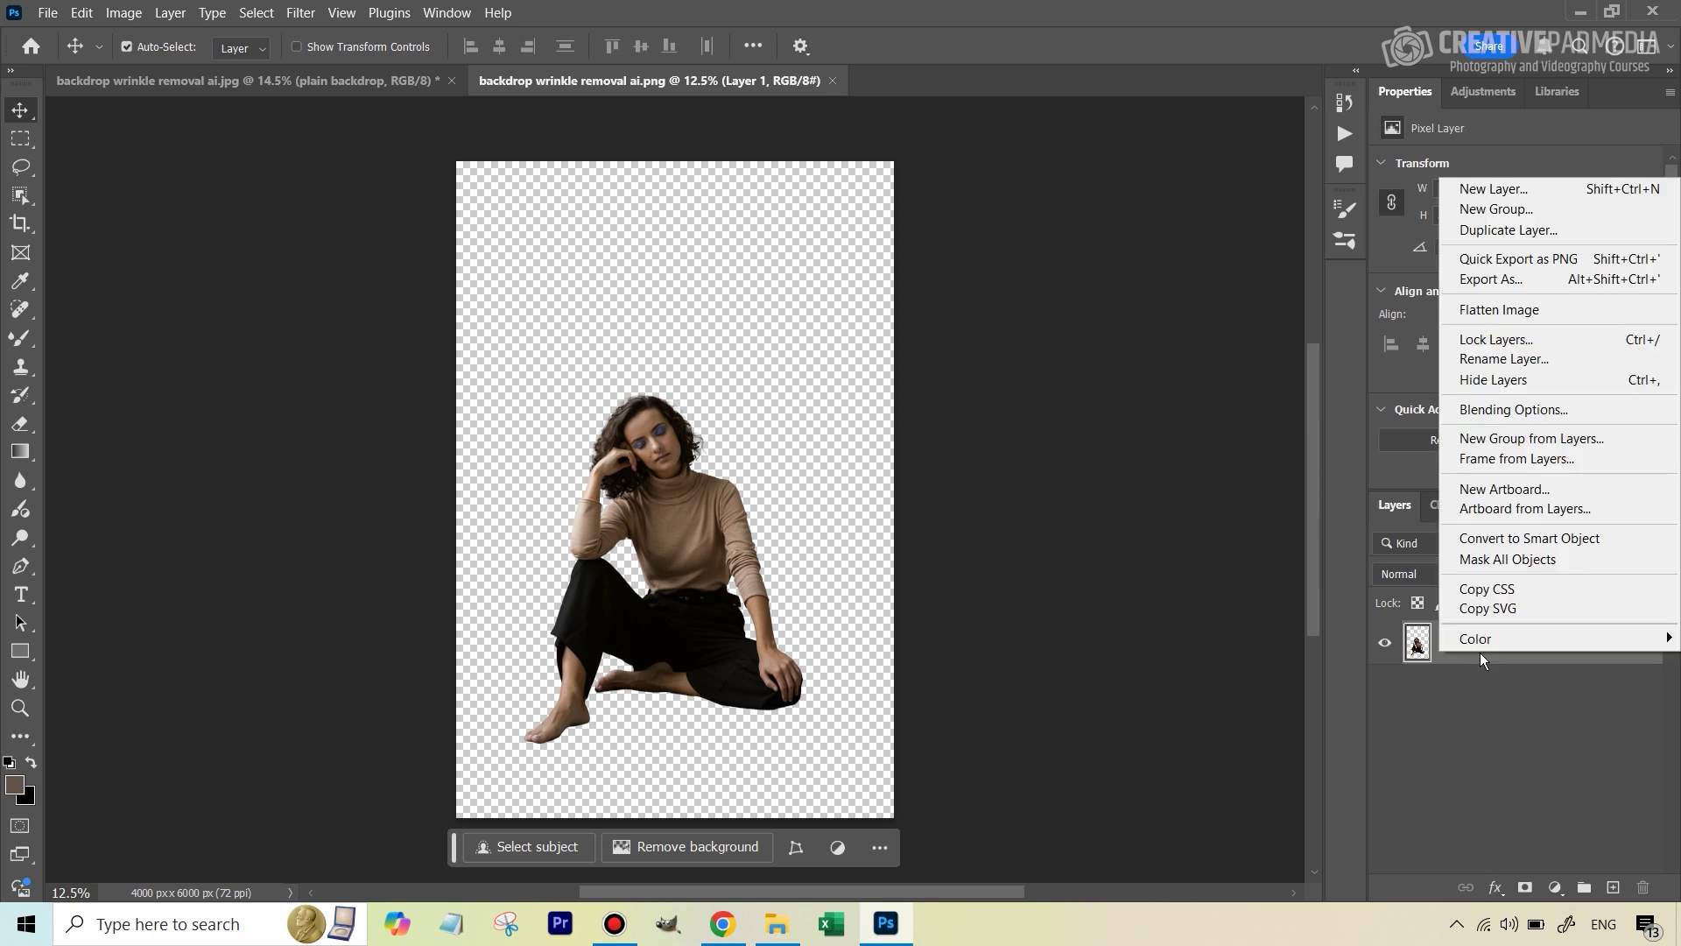
click(1567, 233)
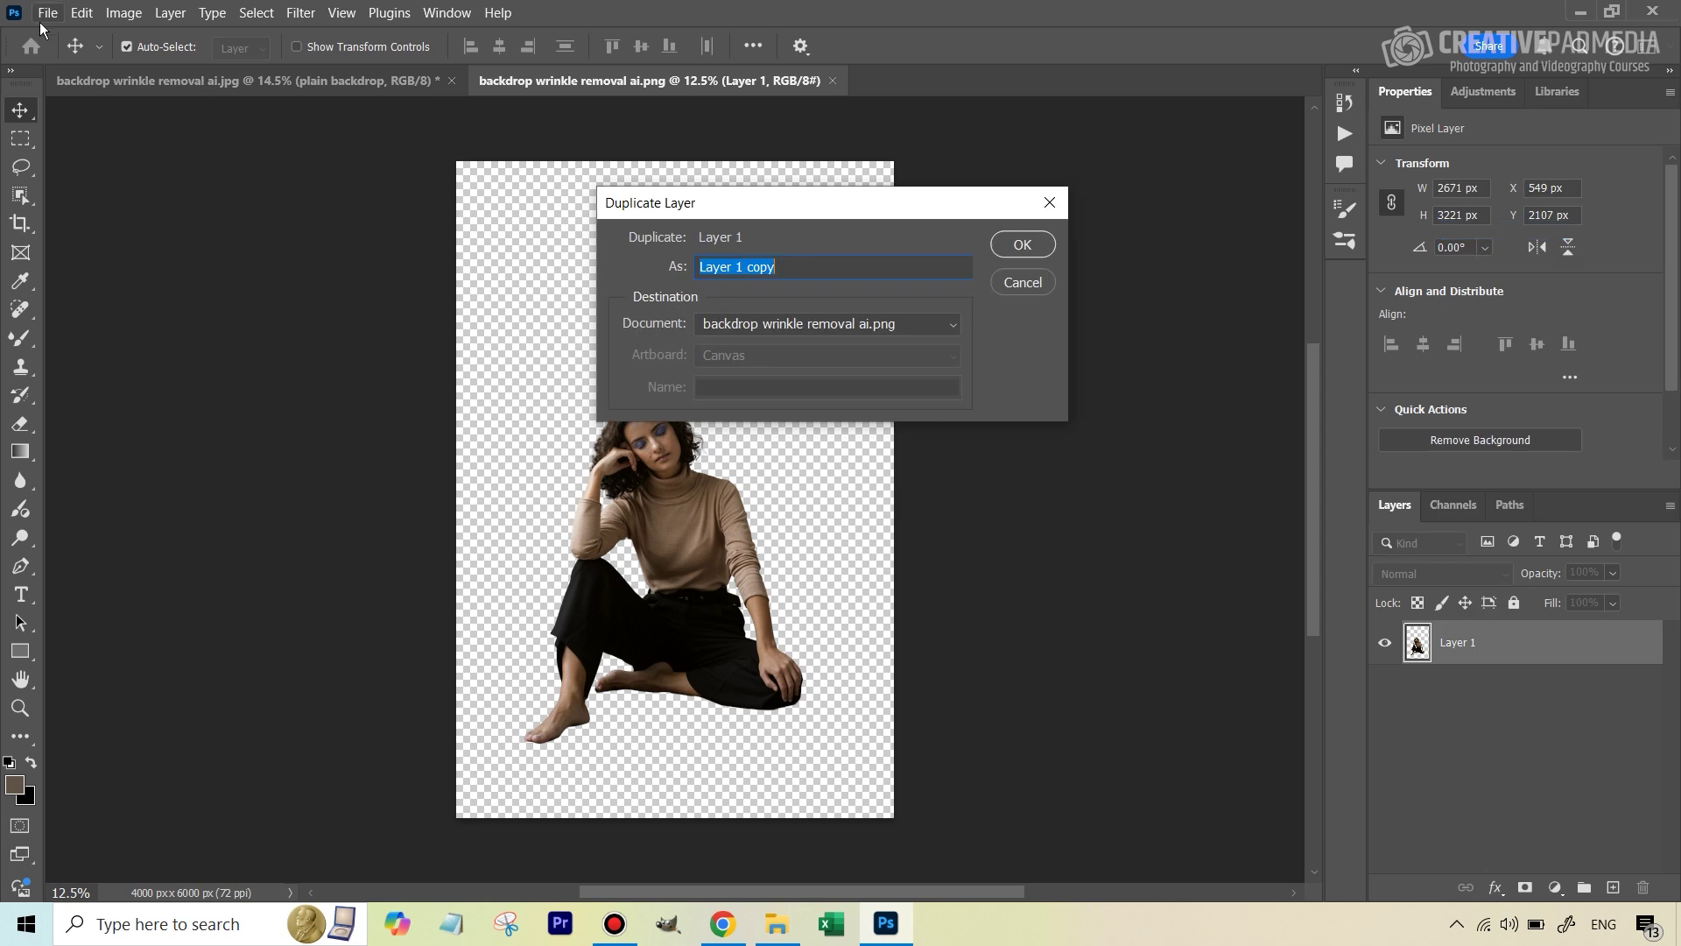
click(890, 331)
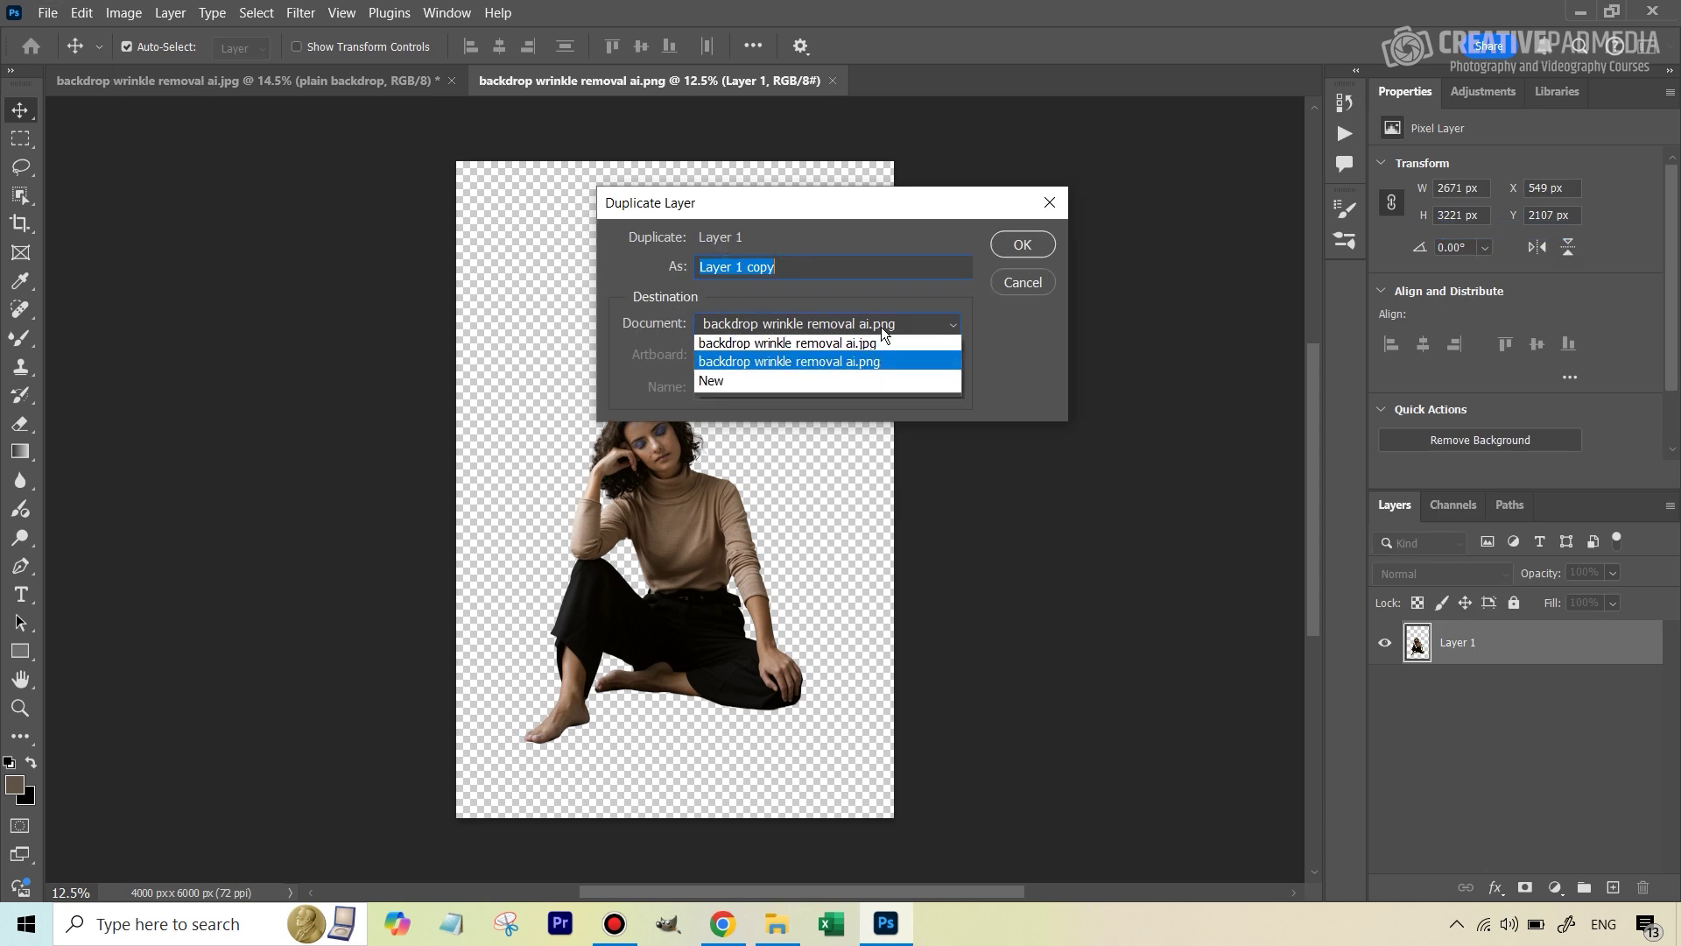
click(869, 347)
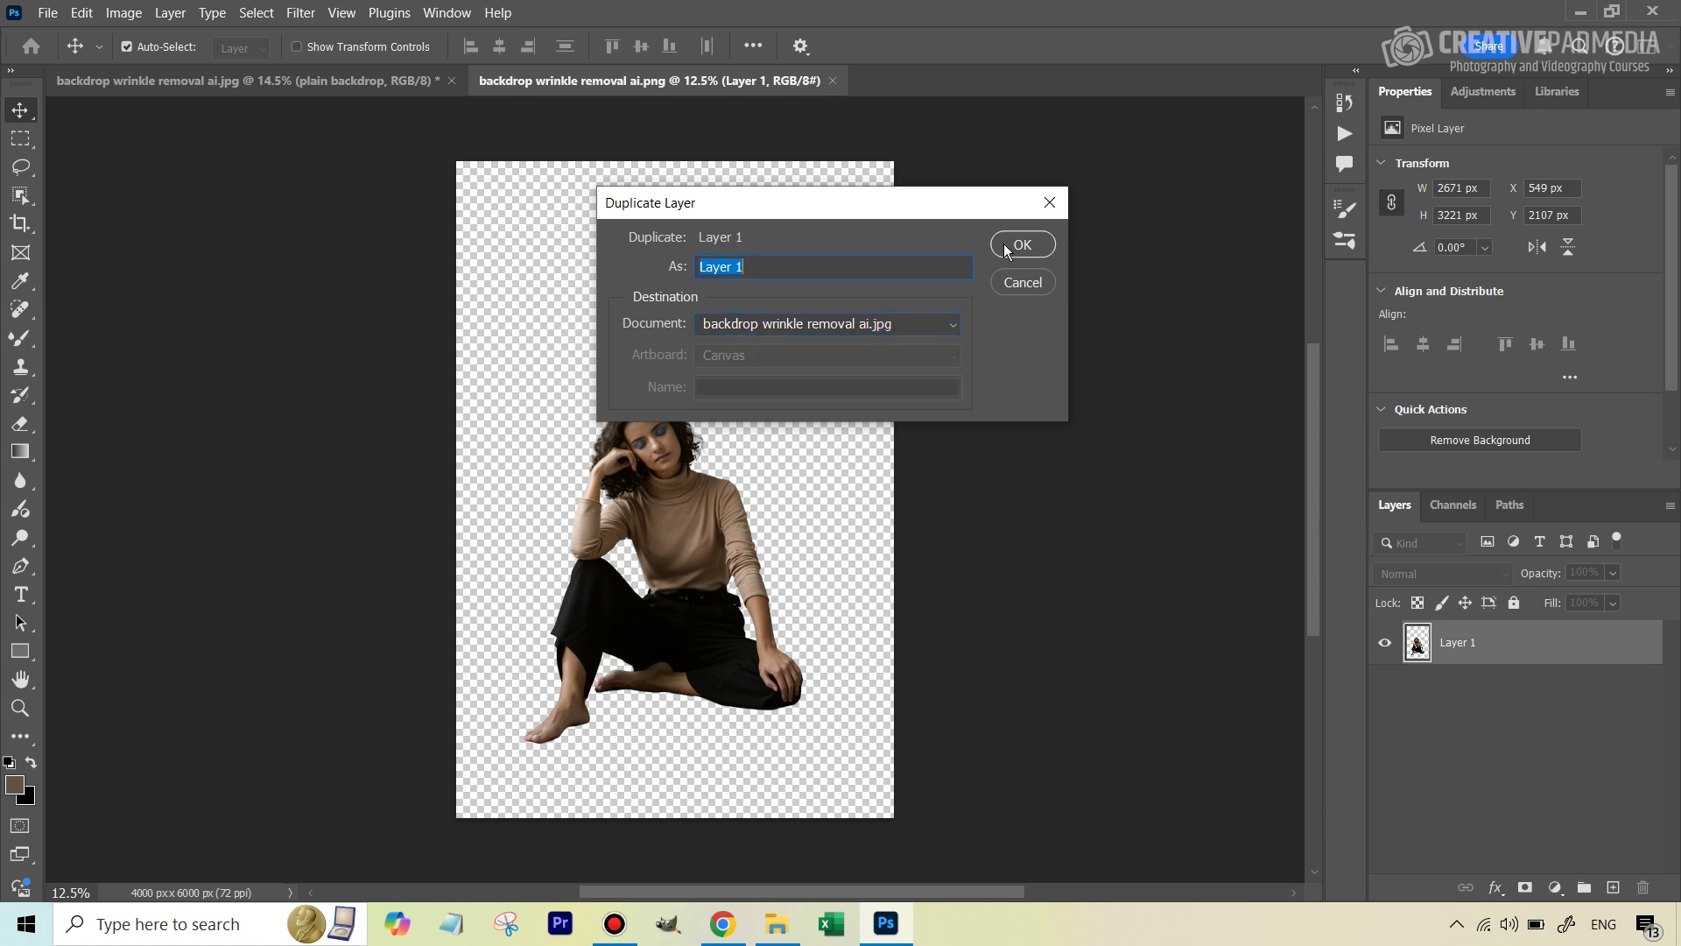
click(1021, 245)
- In the .jpg portrait, toggle Layer 1's visibility to compare with and without the cut-out
click(281, 83)
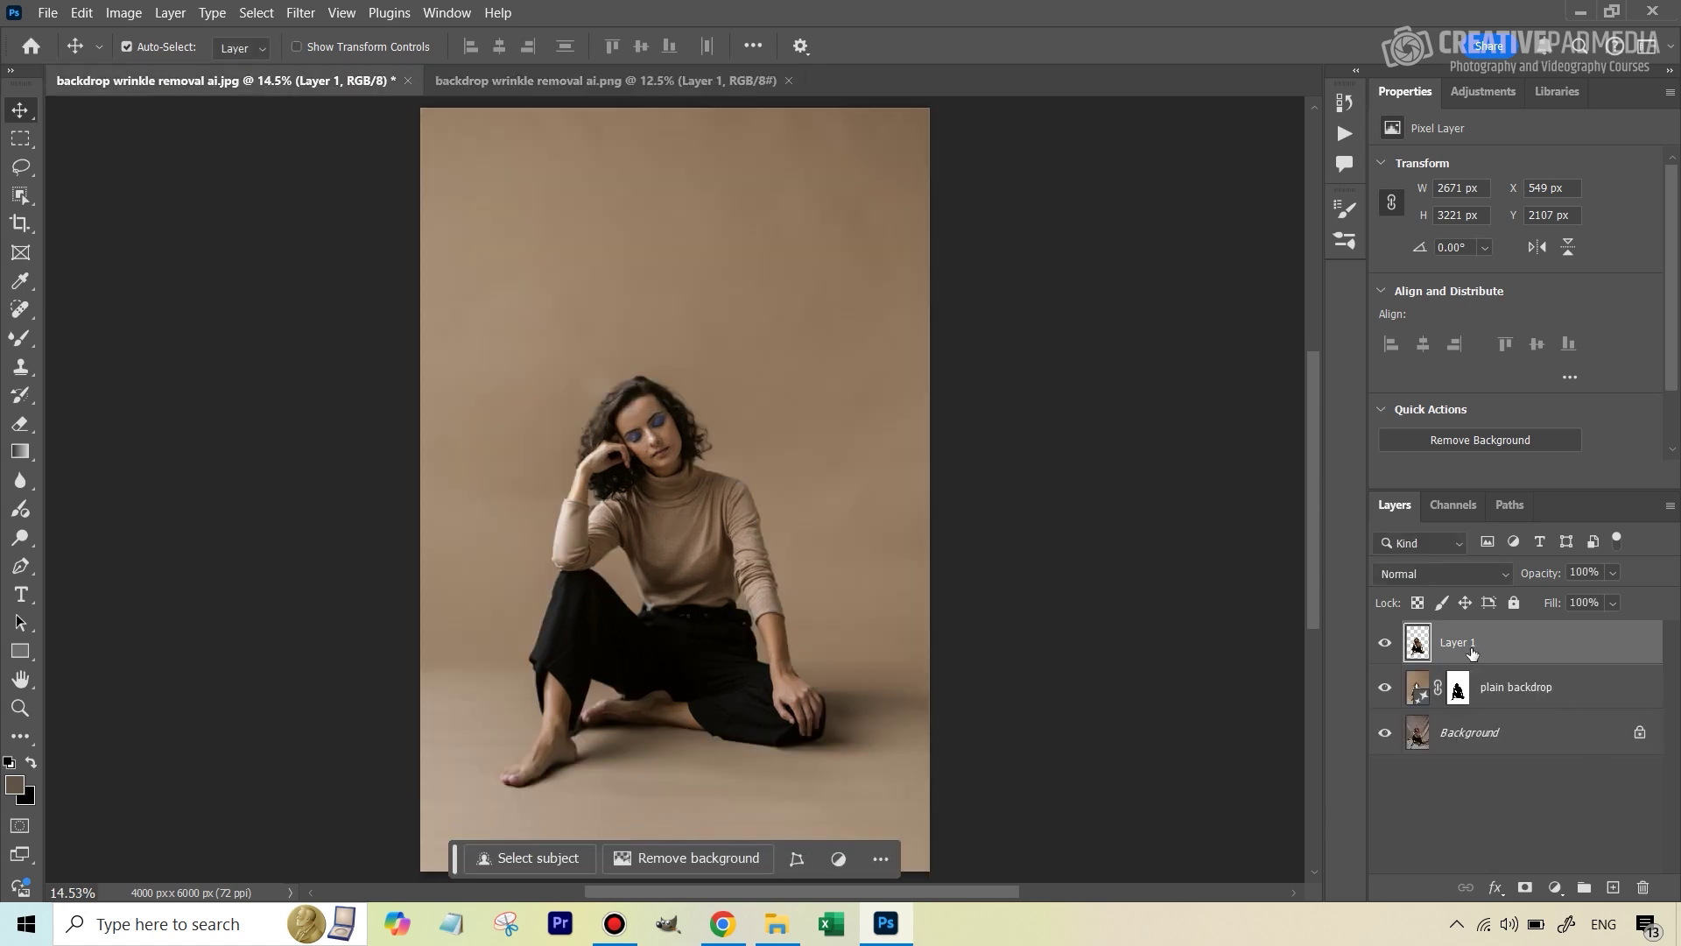
click(1385, 644)
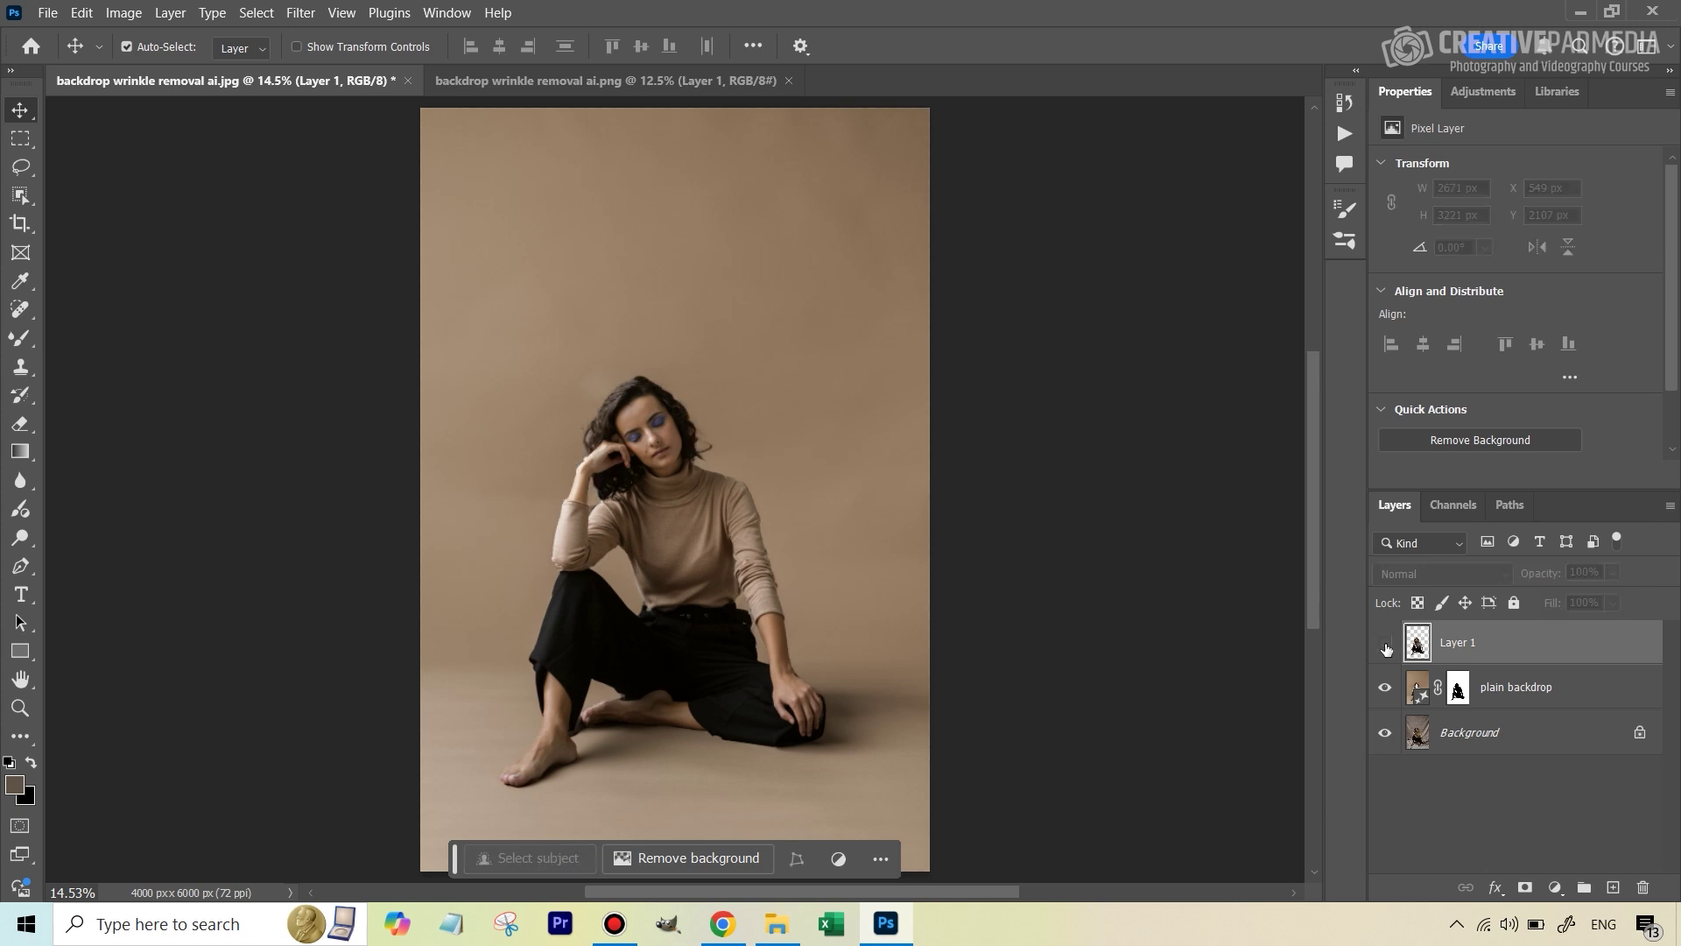
click(1386, 644)
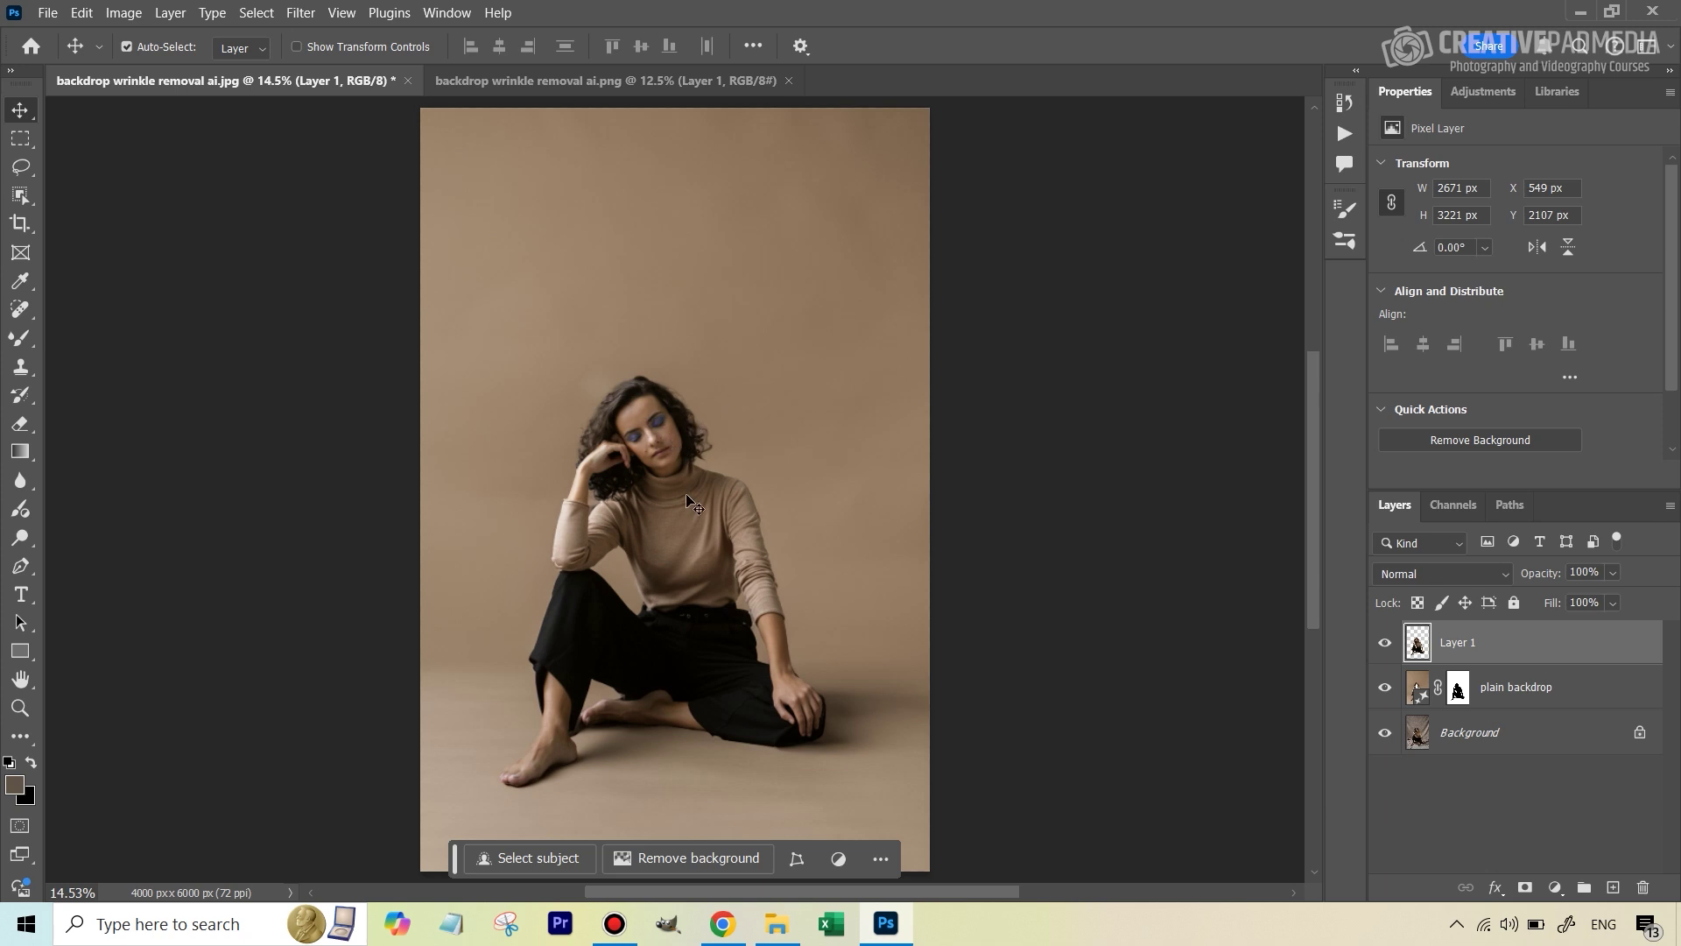
drag(1311, 601, 1311, 661)
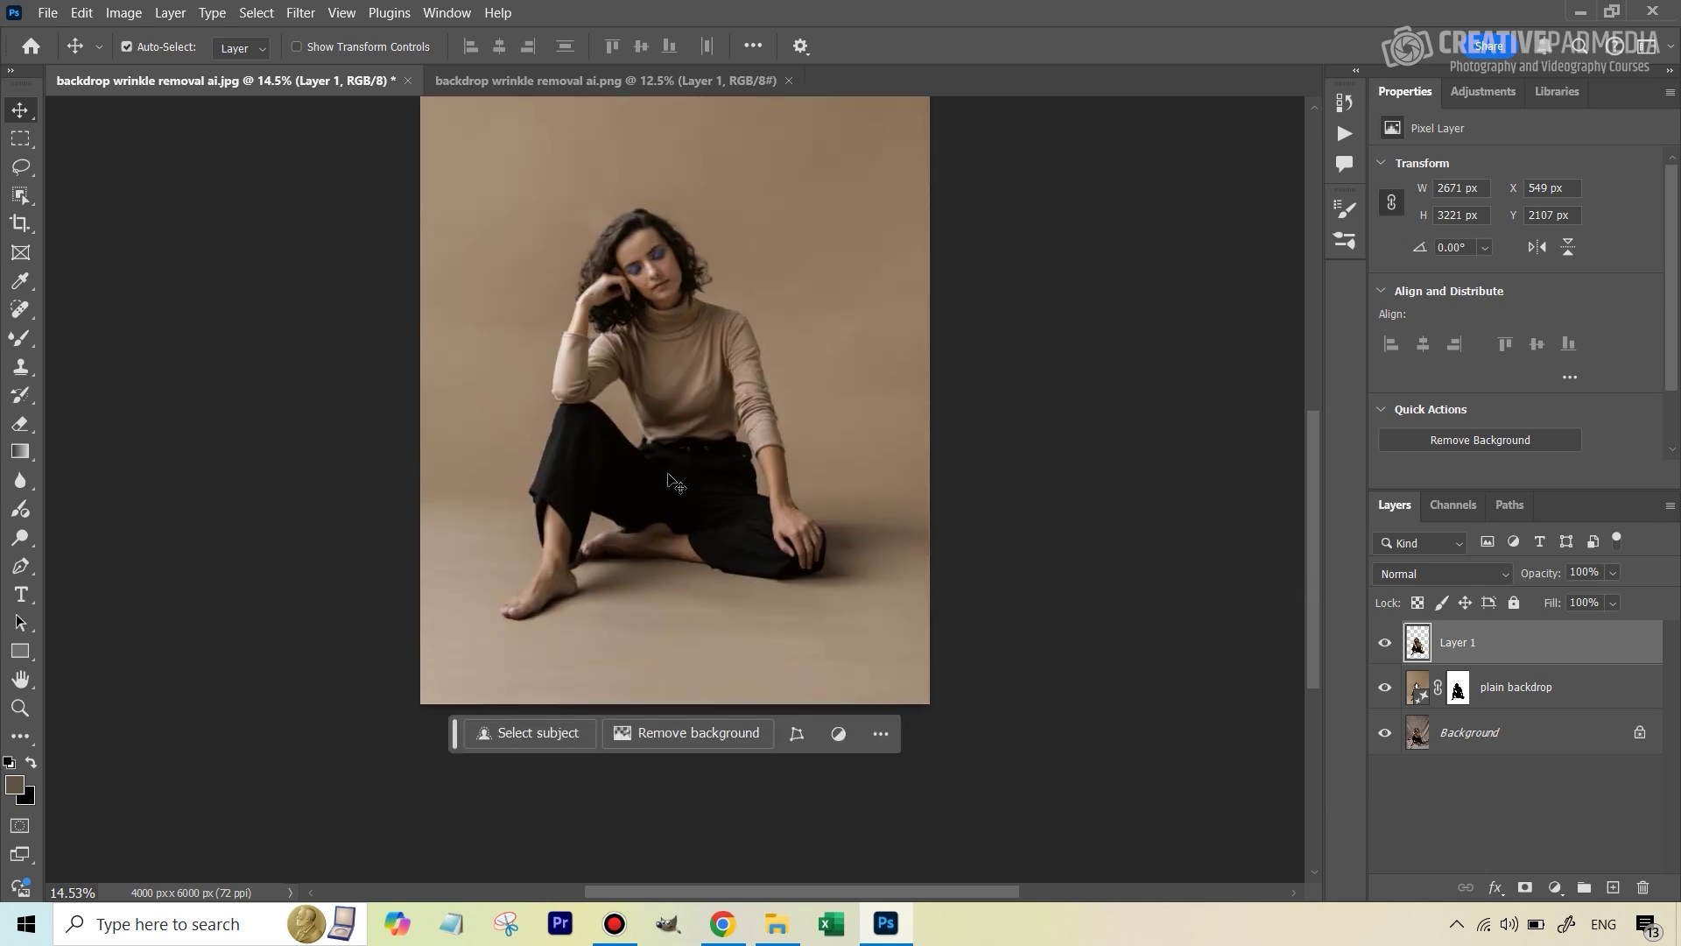
key(z)
drag(670, 550, 758, 539)
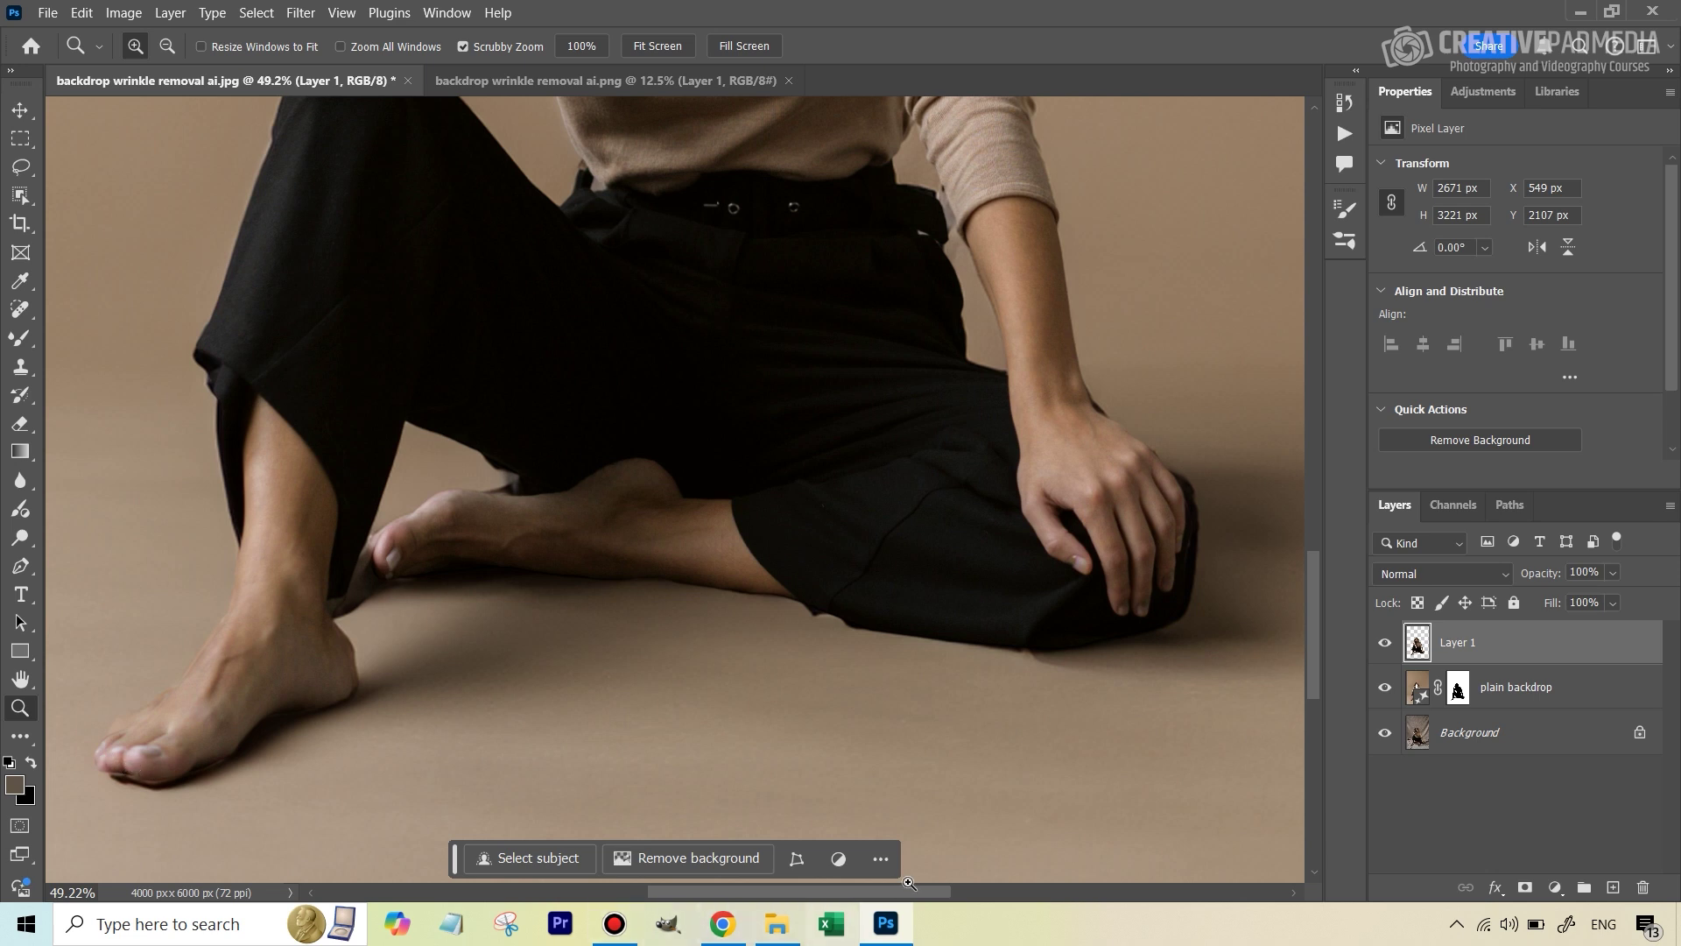
drag(894, 892, 845, 902)
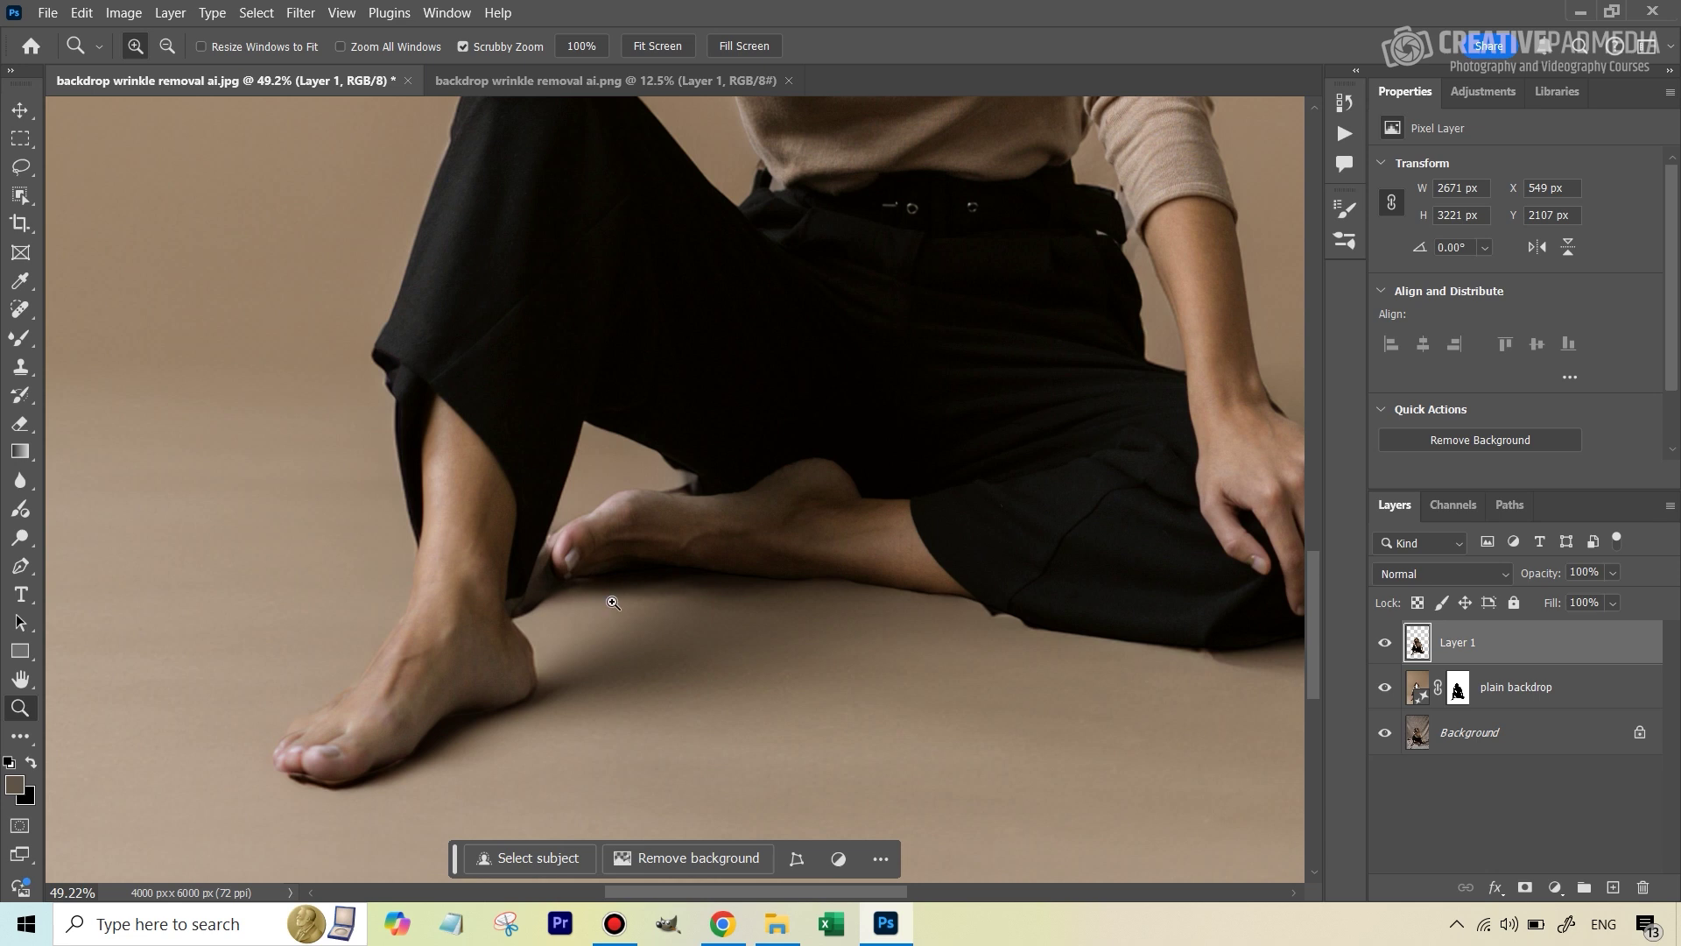
scroll(1103, 462, right, 3)
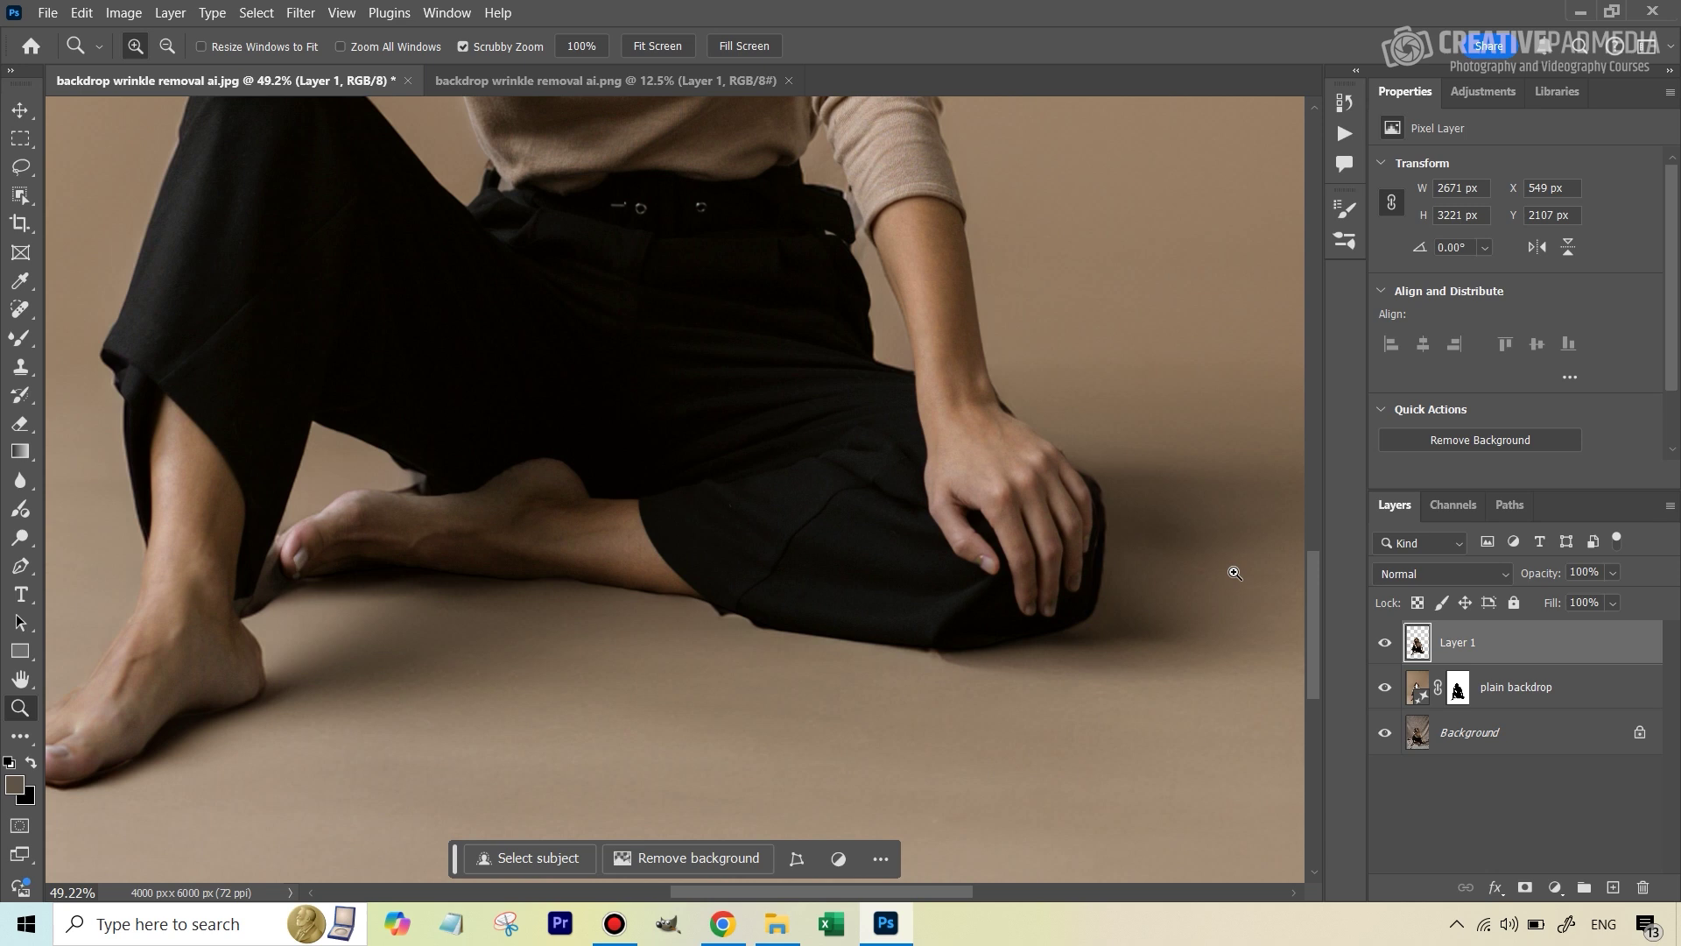
scroll(1318, 561, up, 1)
scroll(1318, 561, up, 6)
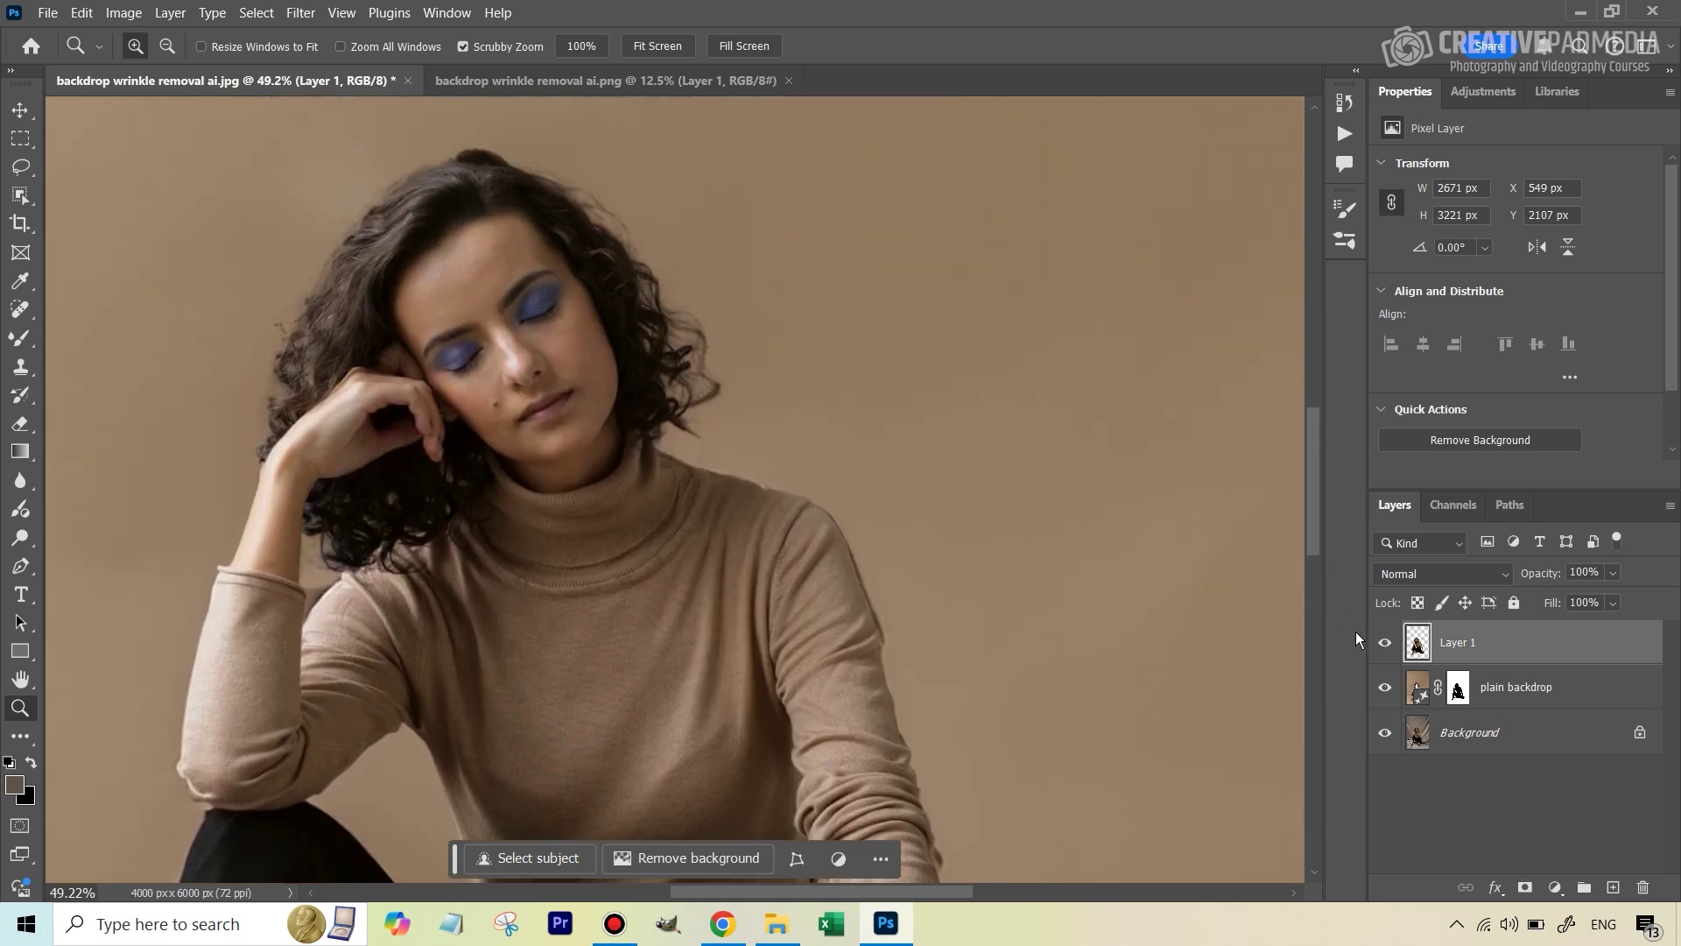
click(1384, 641)
click(1384, 641)
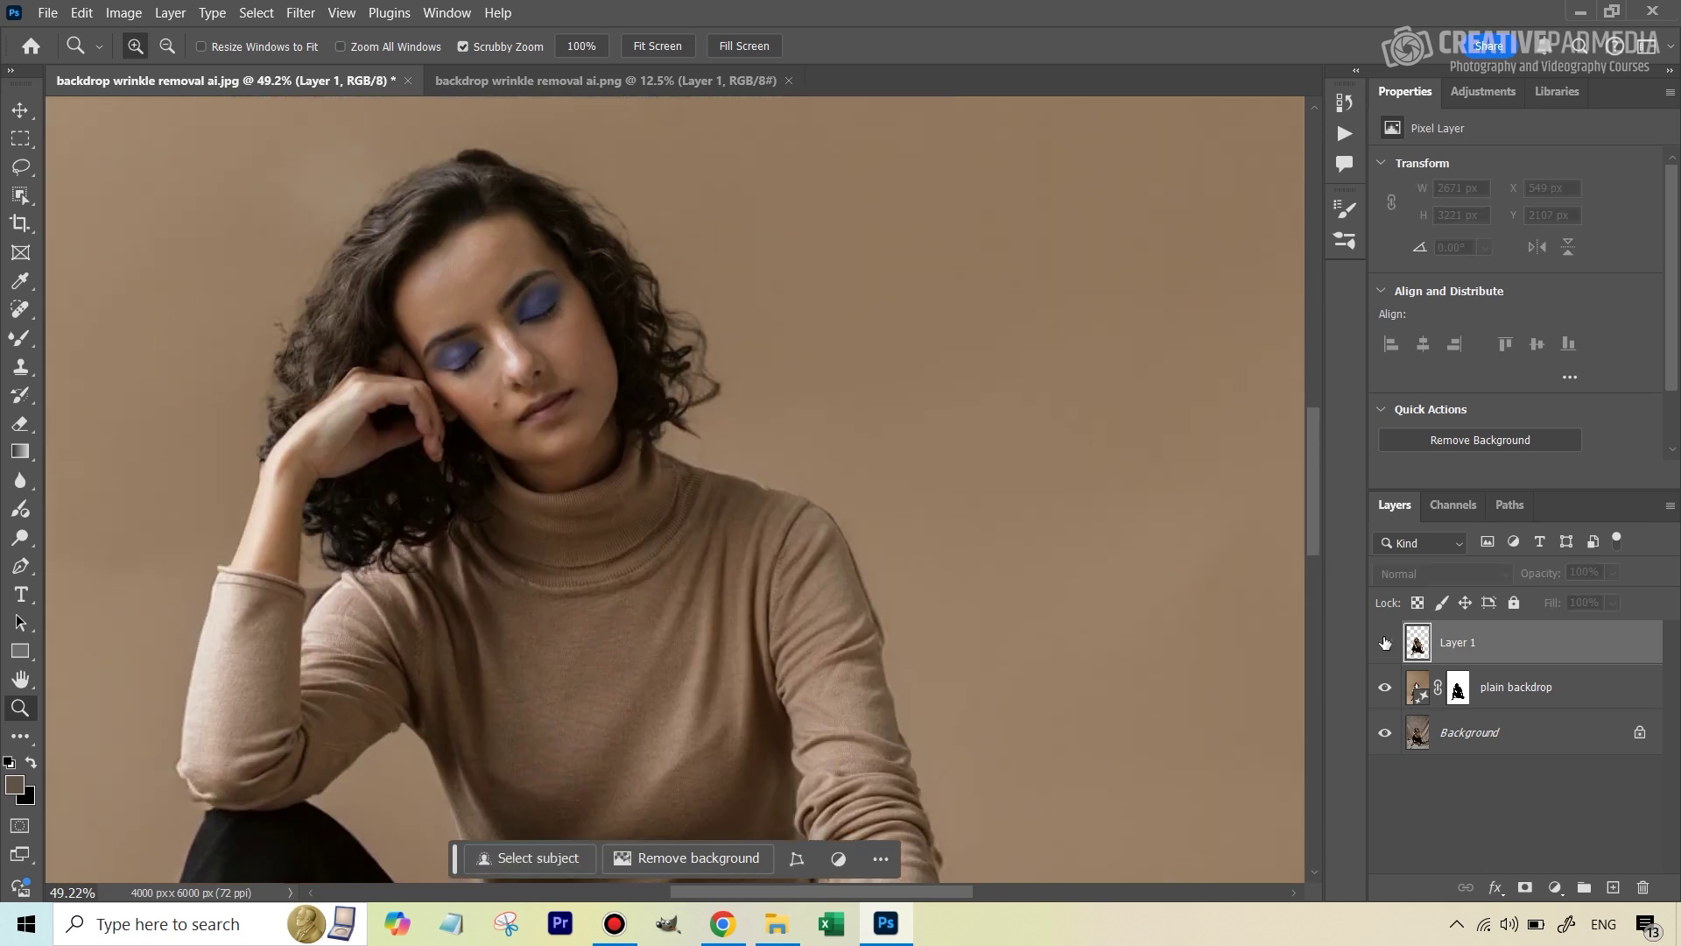
click(1384, 642)
click(1385, 642)
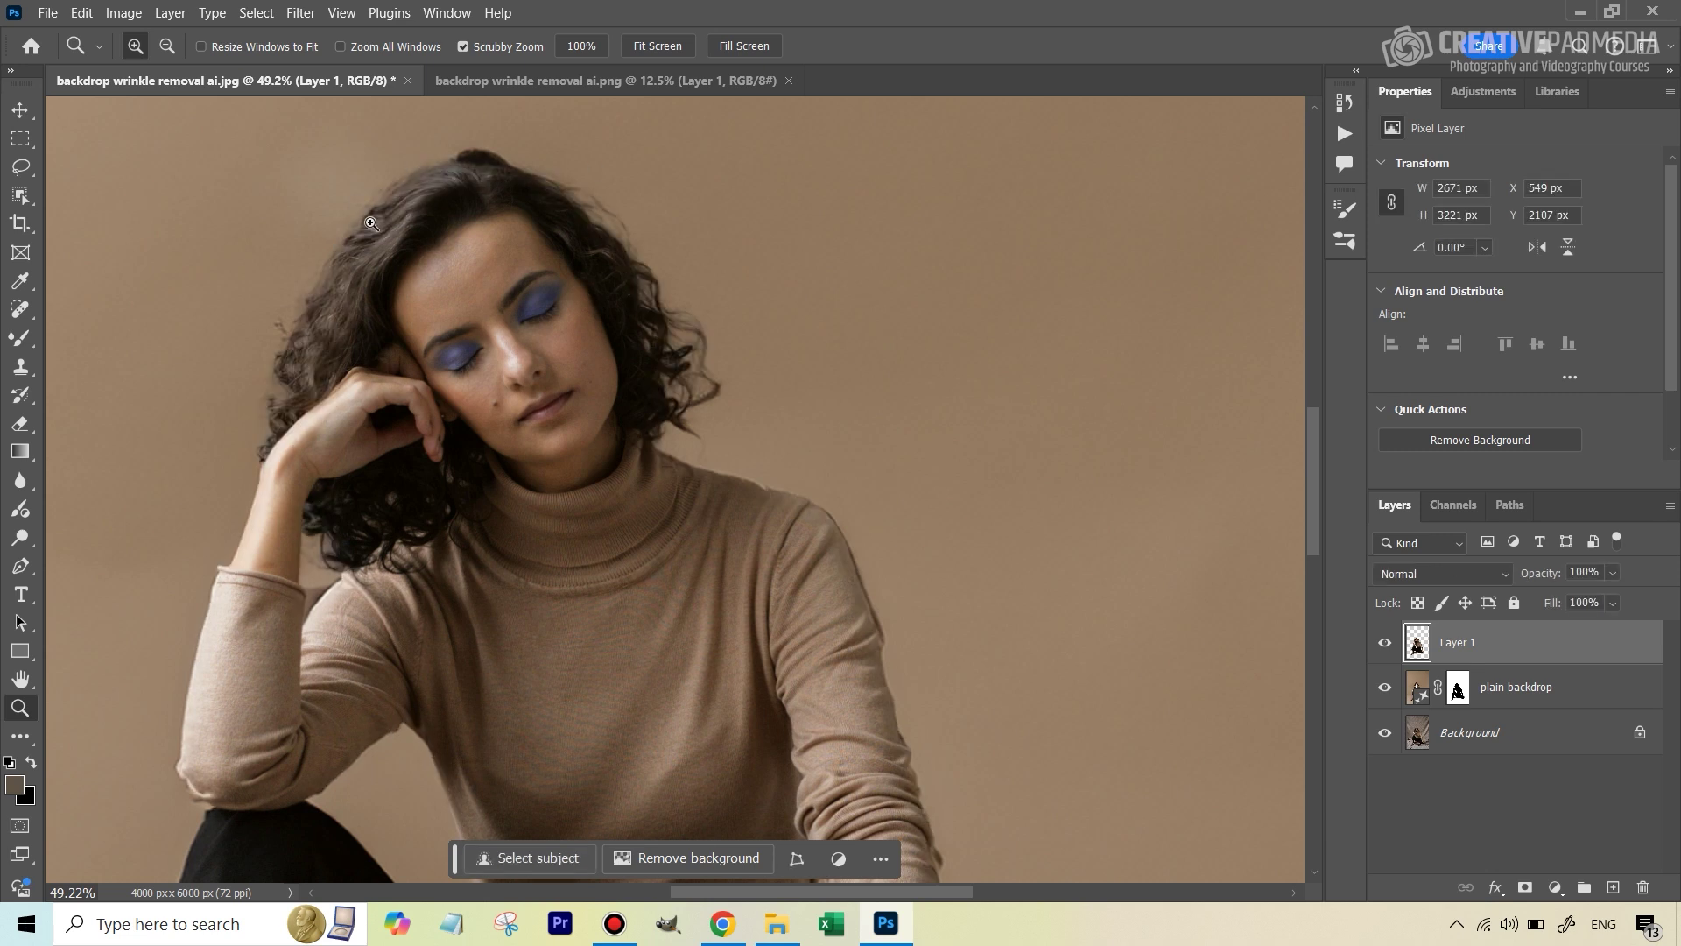
drag(1314, 465, 1313, 615)
drag(751, 891, 668, 892)
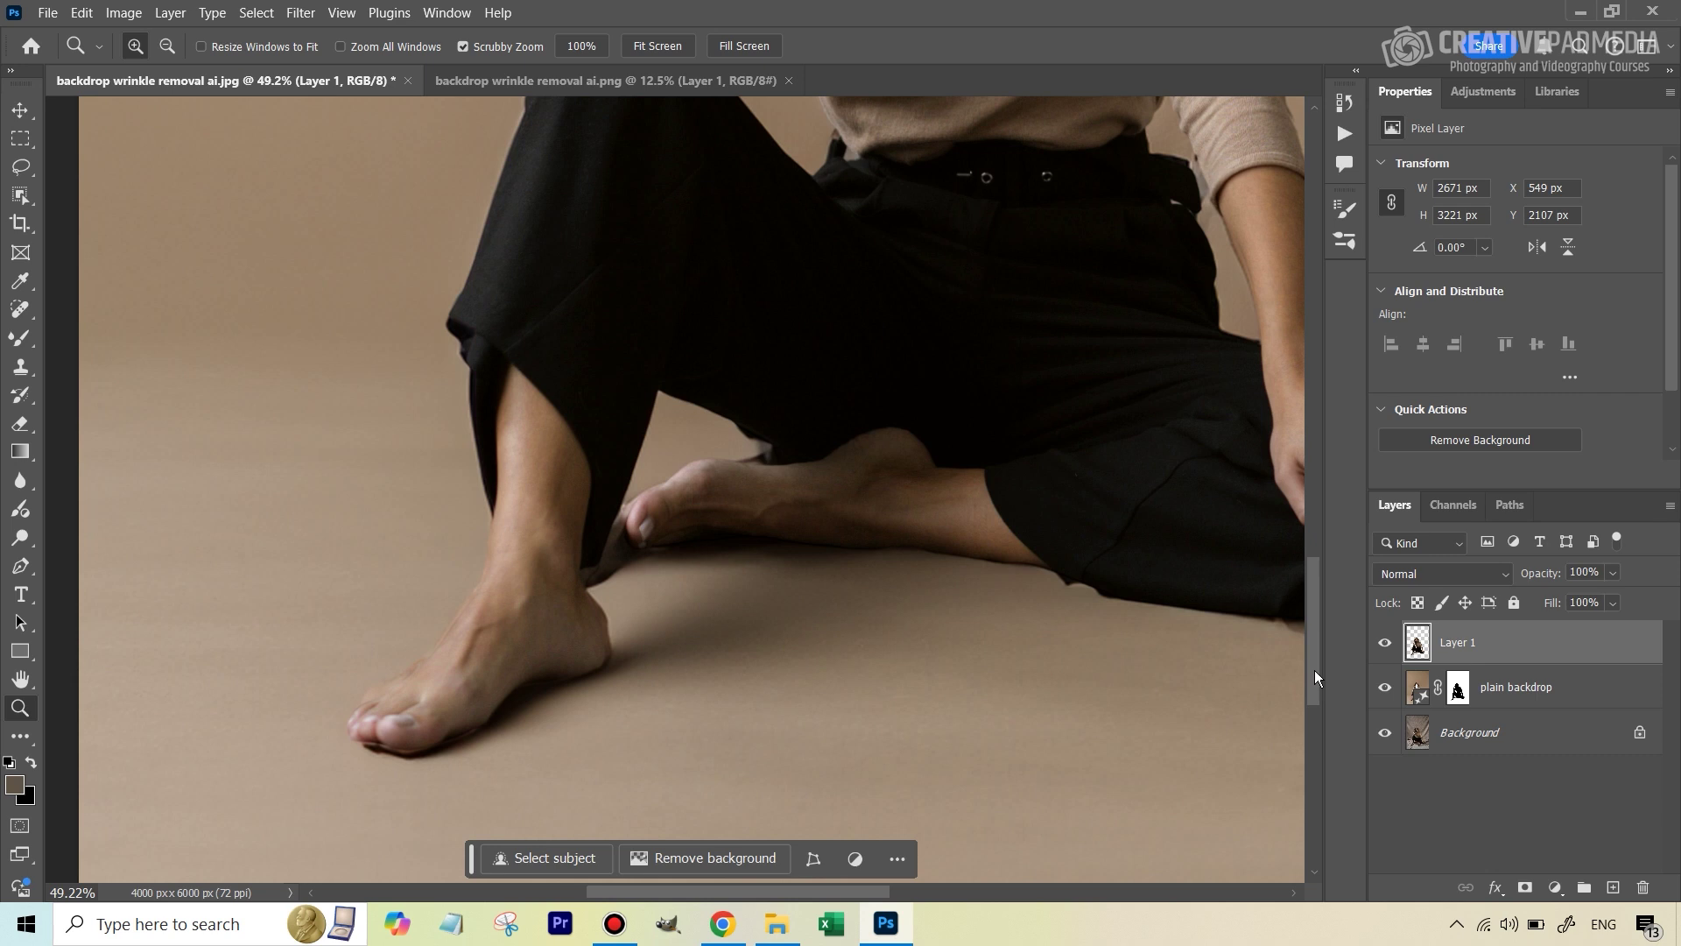
ctrl+click(1420, 652)
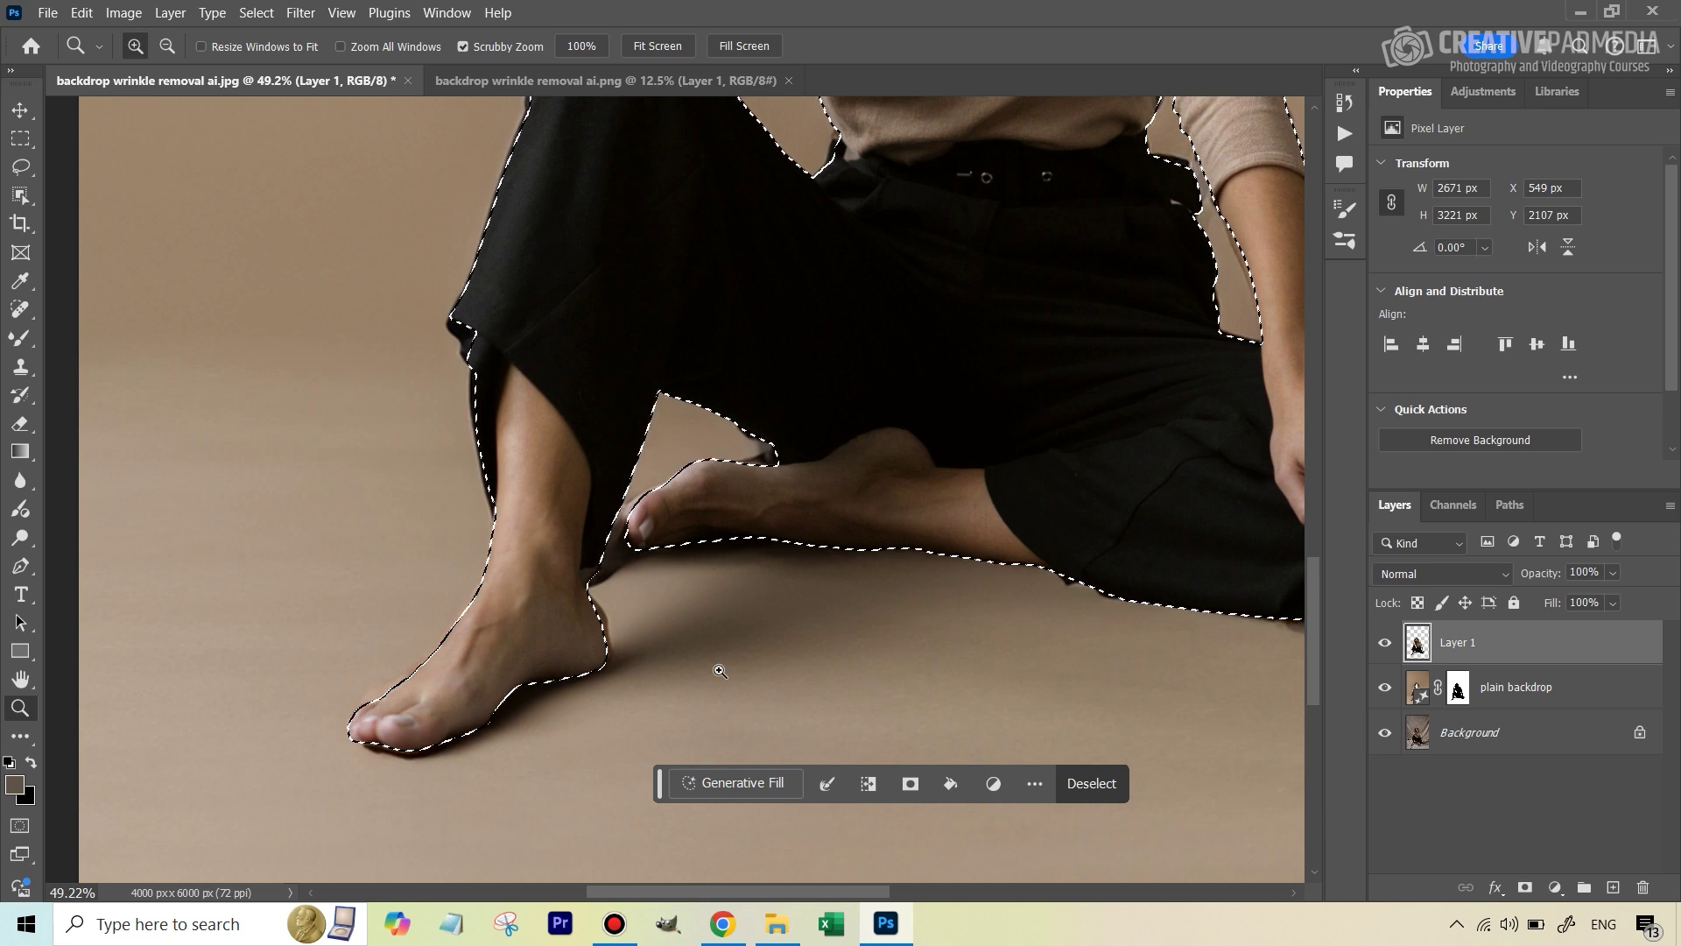
click(260, 19)
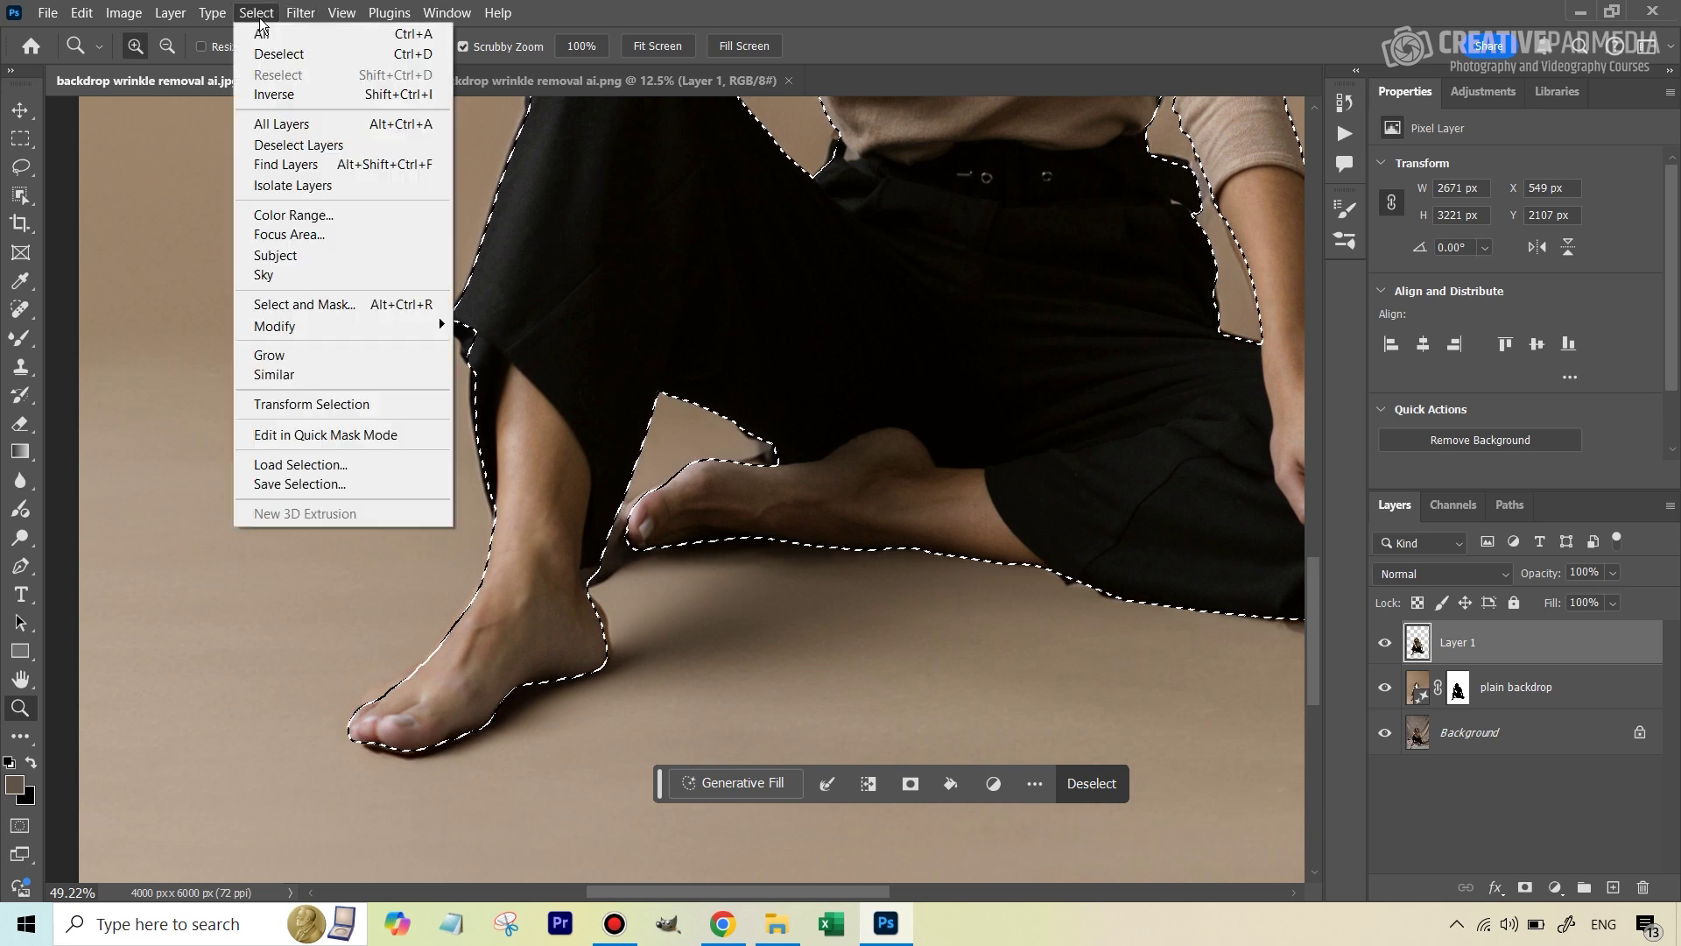
click(311, 98)
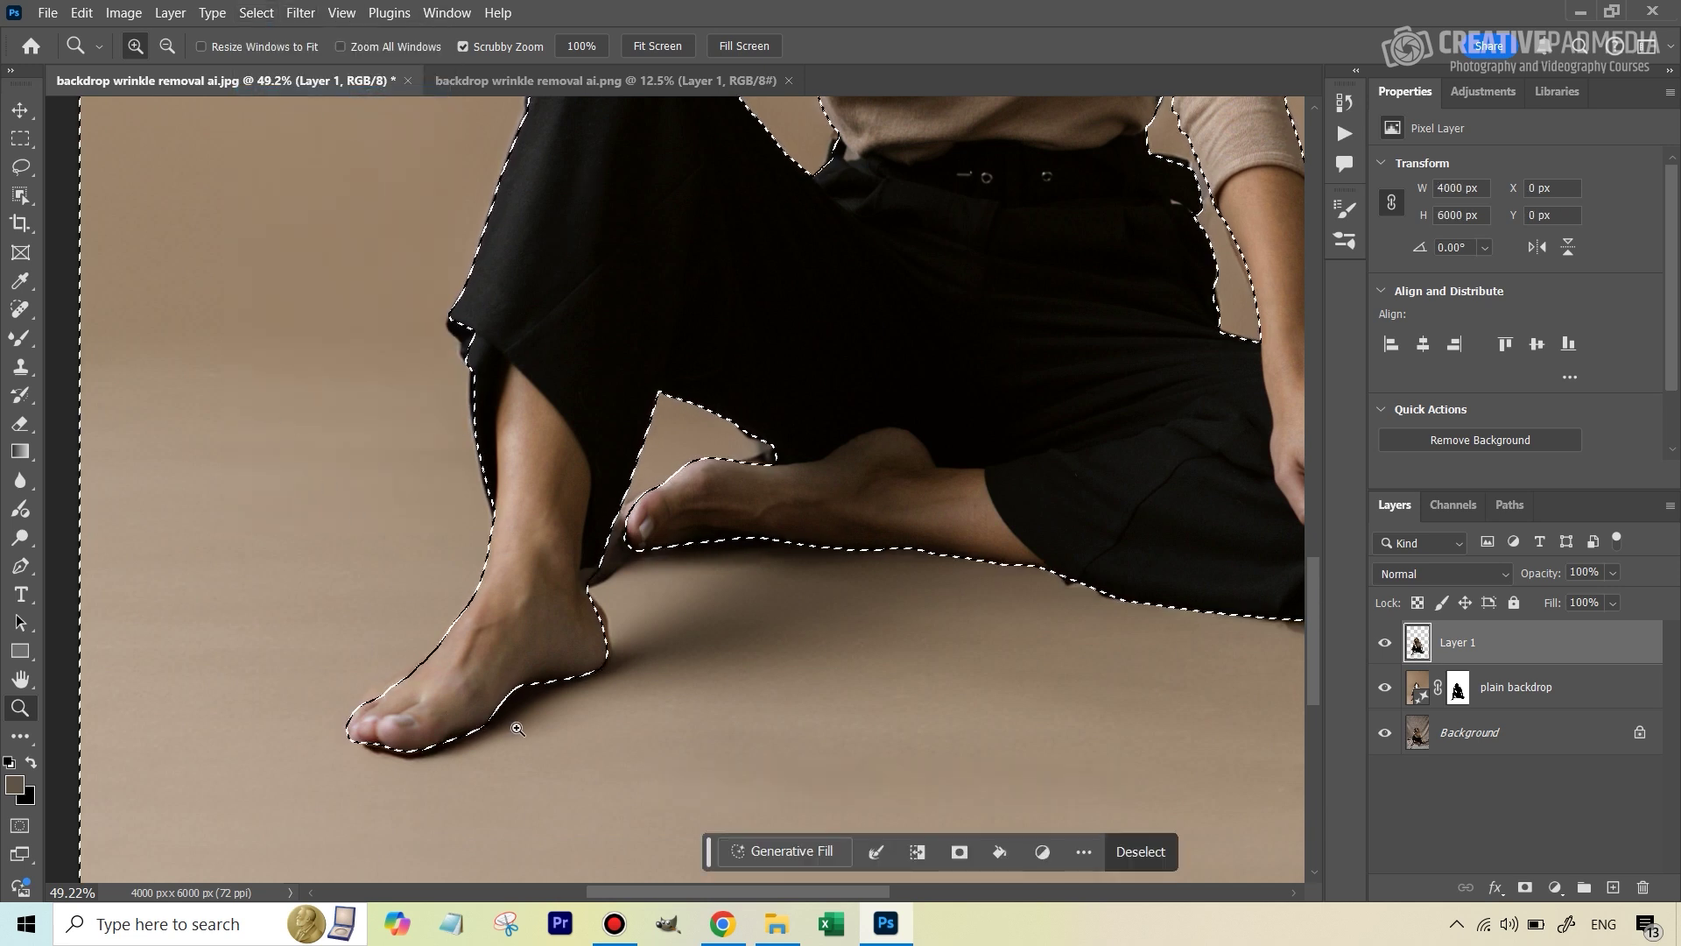
click(21, 367)
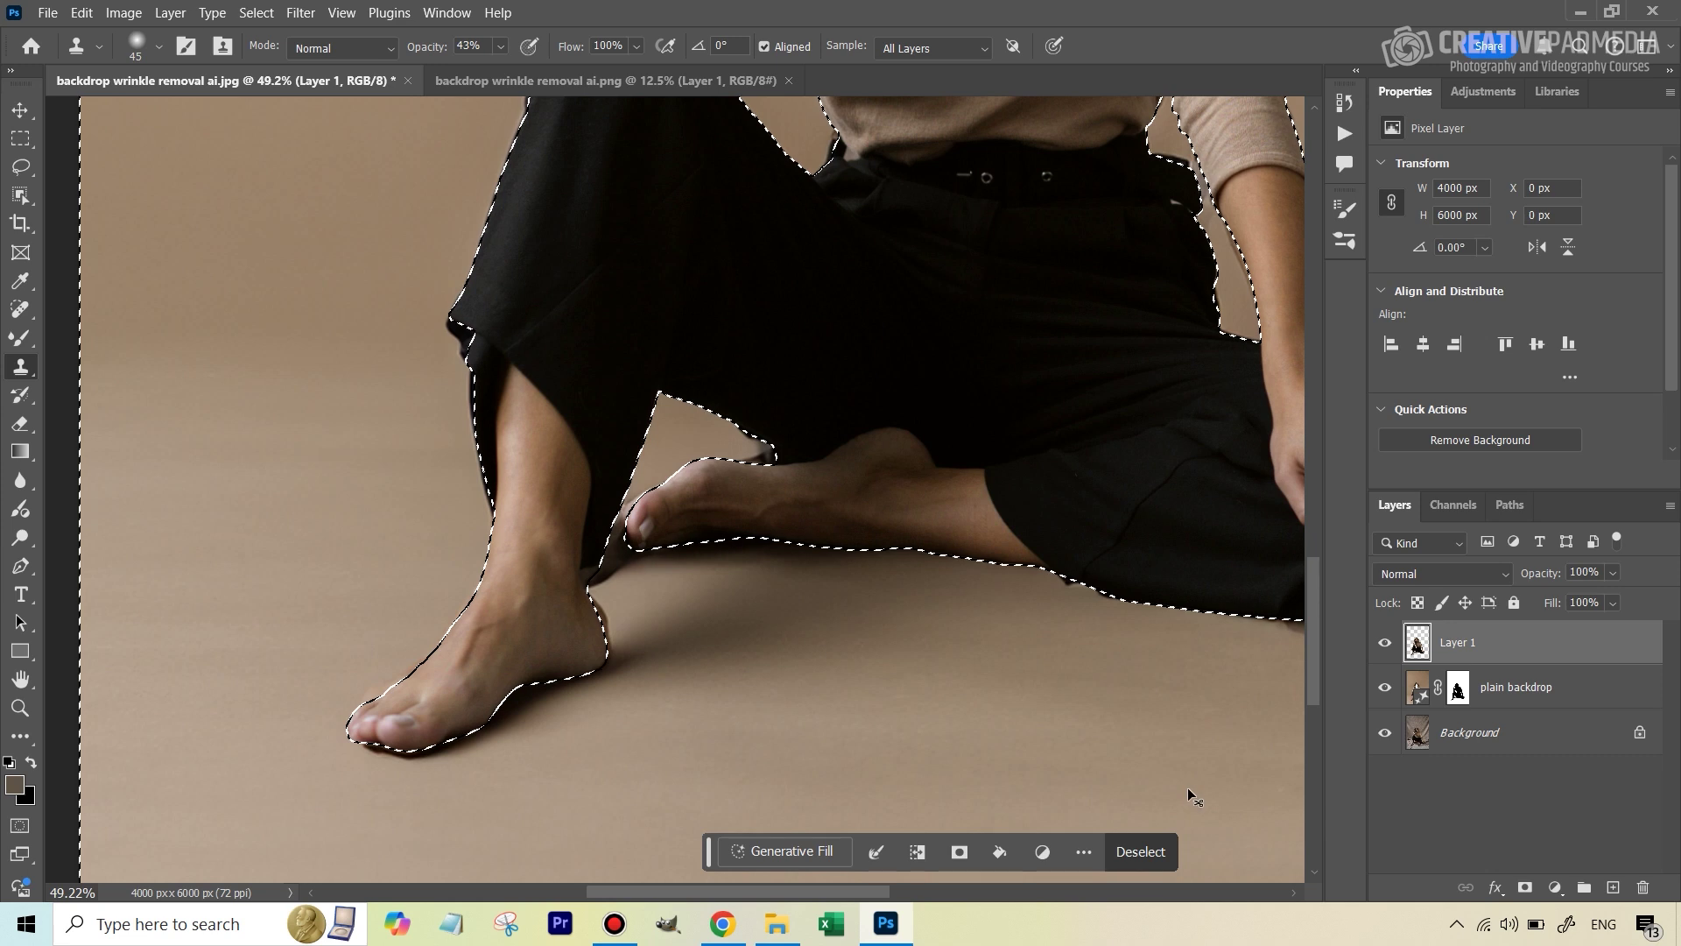
key(ctrl+d)
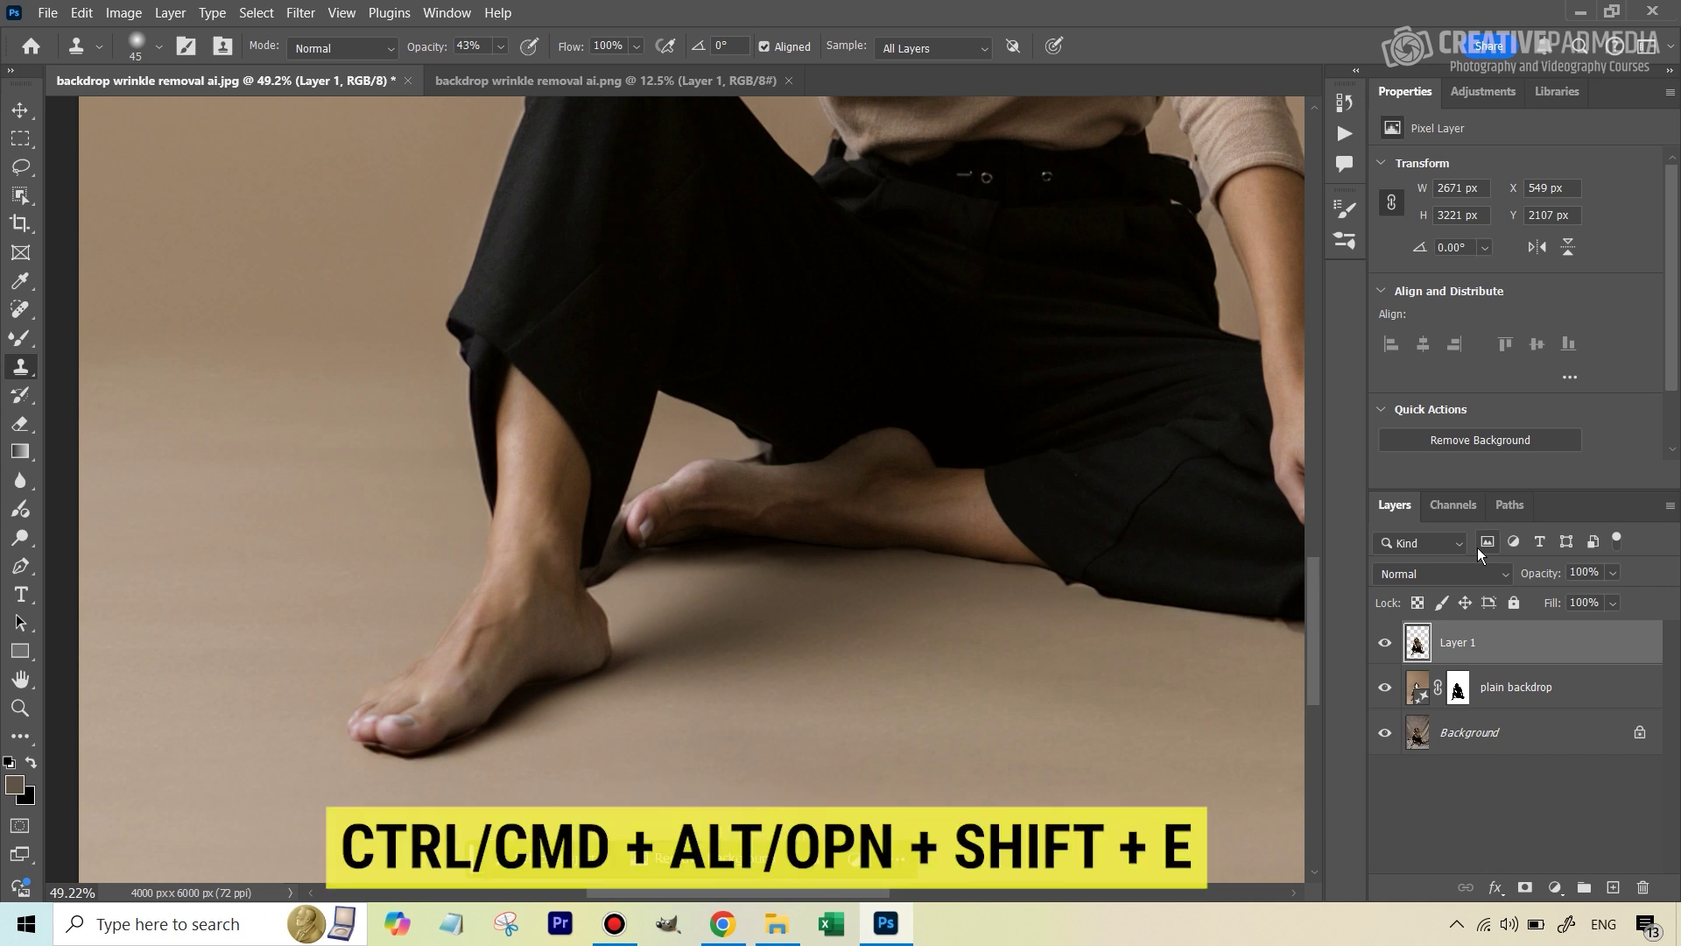
- Stamp visible layers into Layer 2 and generative-fill the dark edge under the front foot's toes
key(ctrl+alt+shift+e)
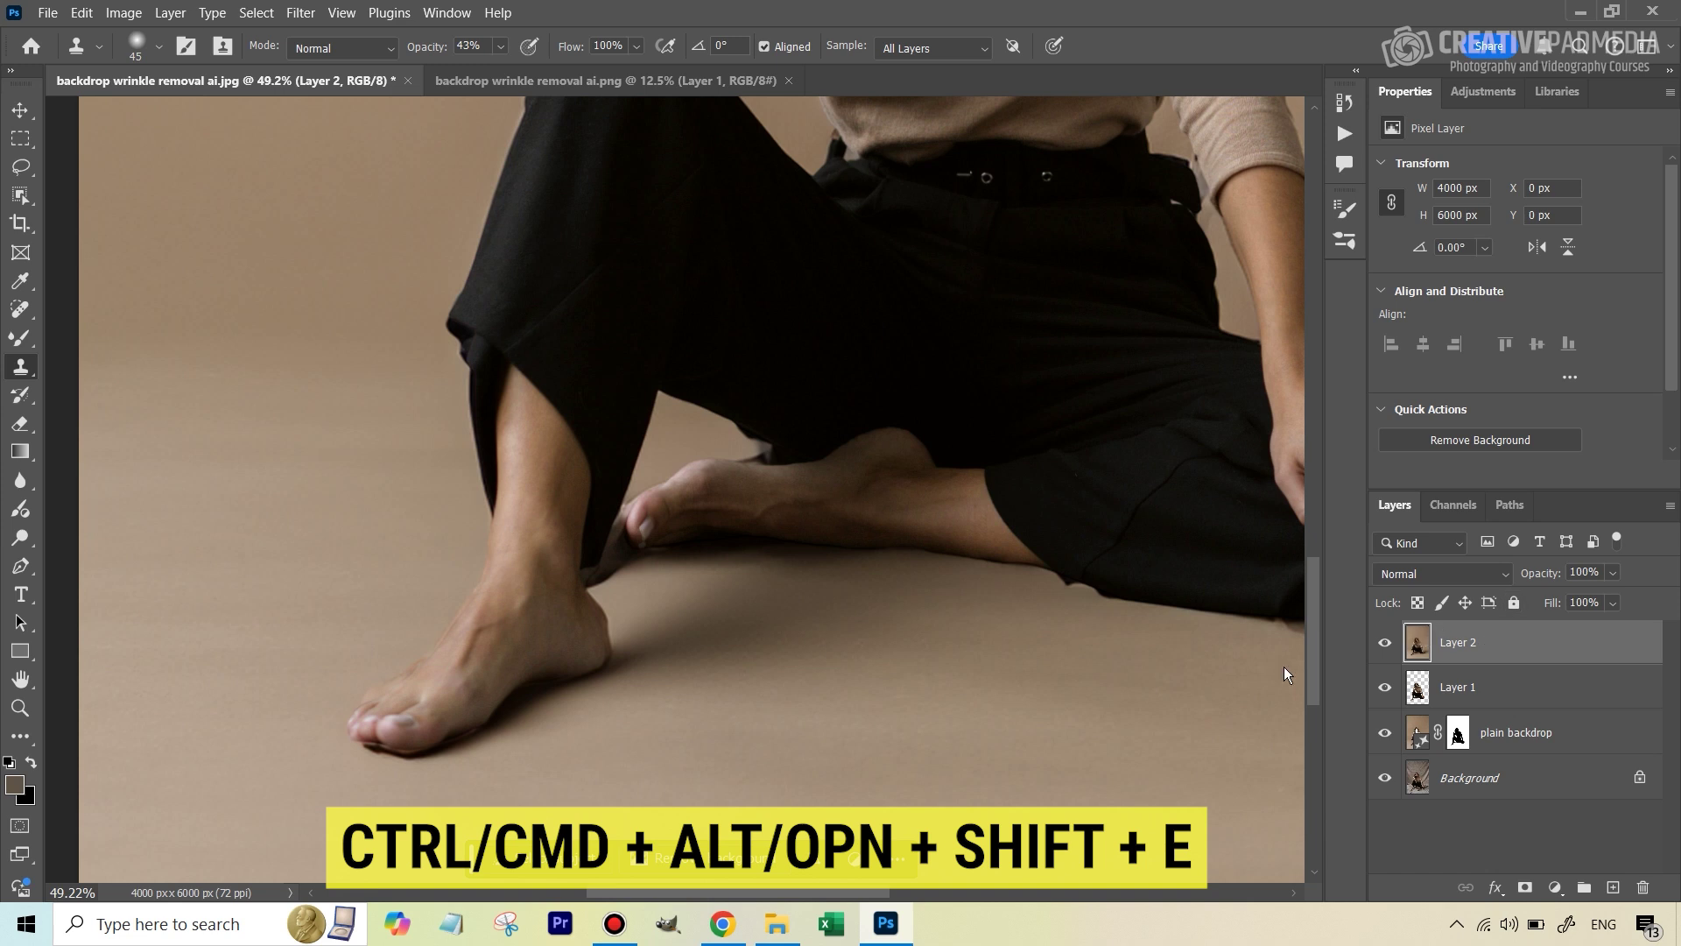
click(21, 168)
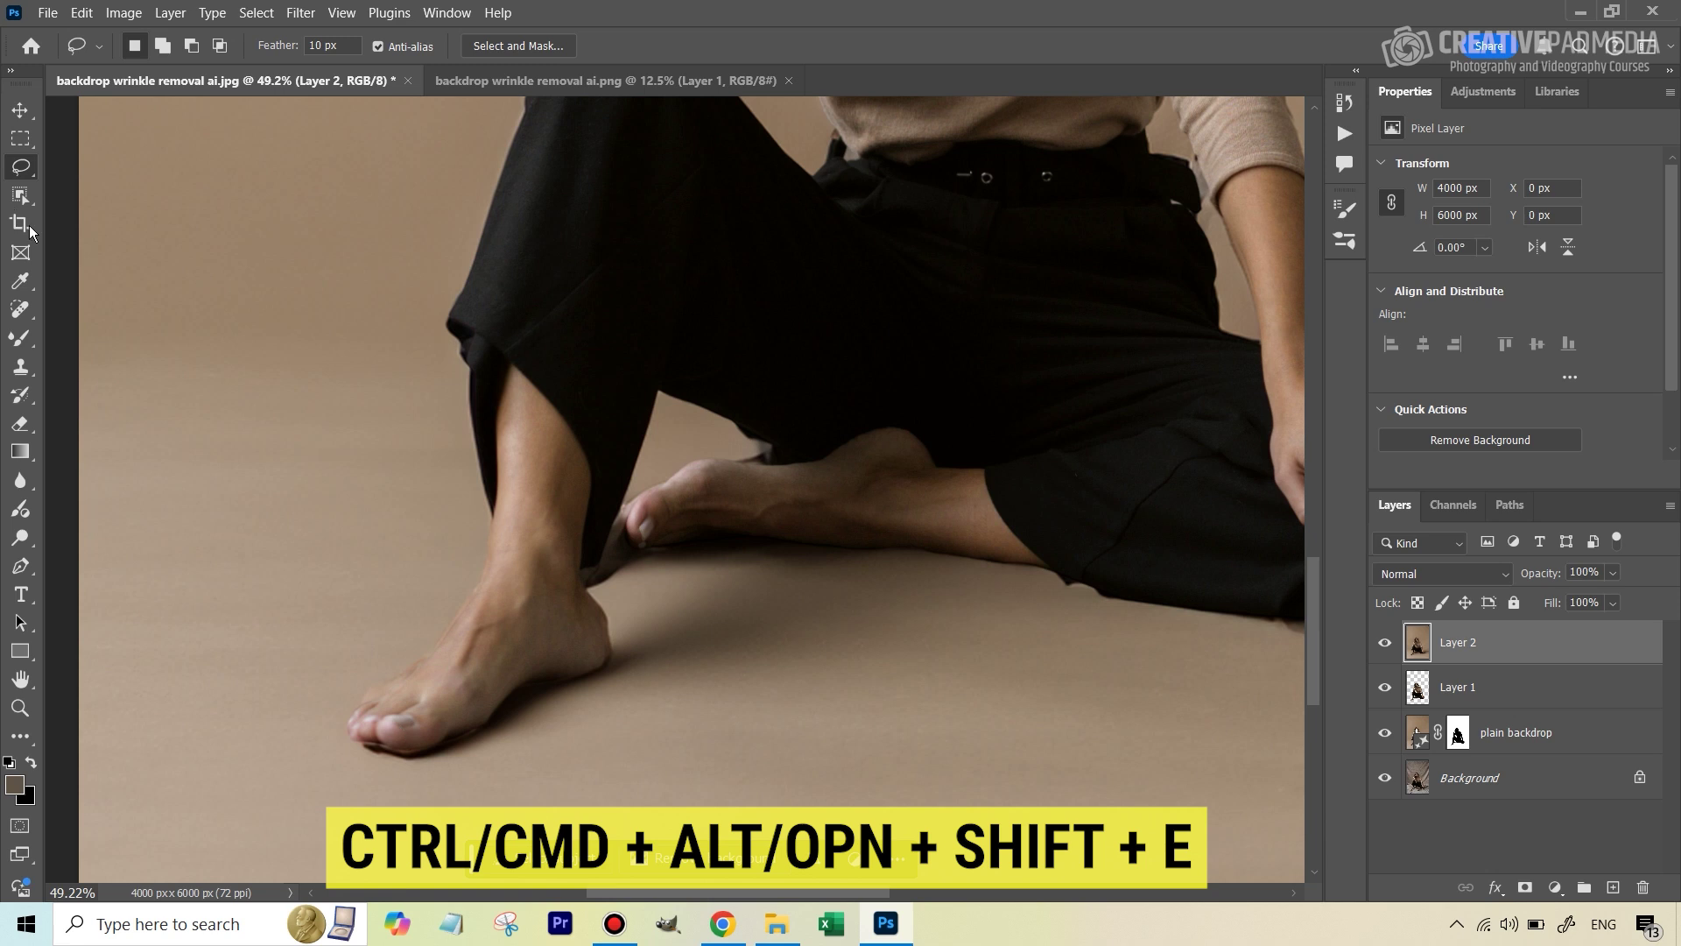
mouse_move(422, 743)
mouse_down()
mouse_move(362, 745)
mouse_move(386, 762)
mouse_up()
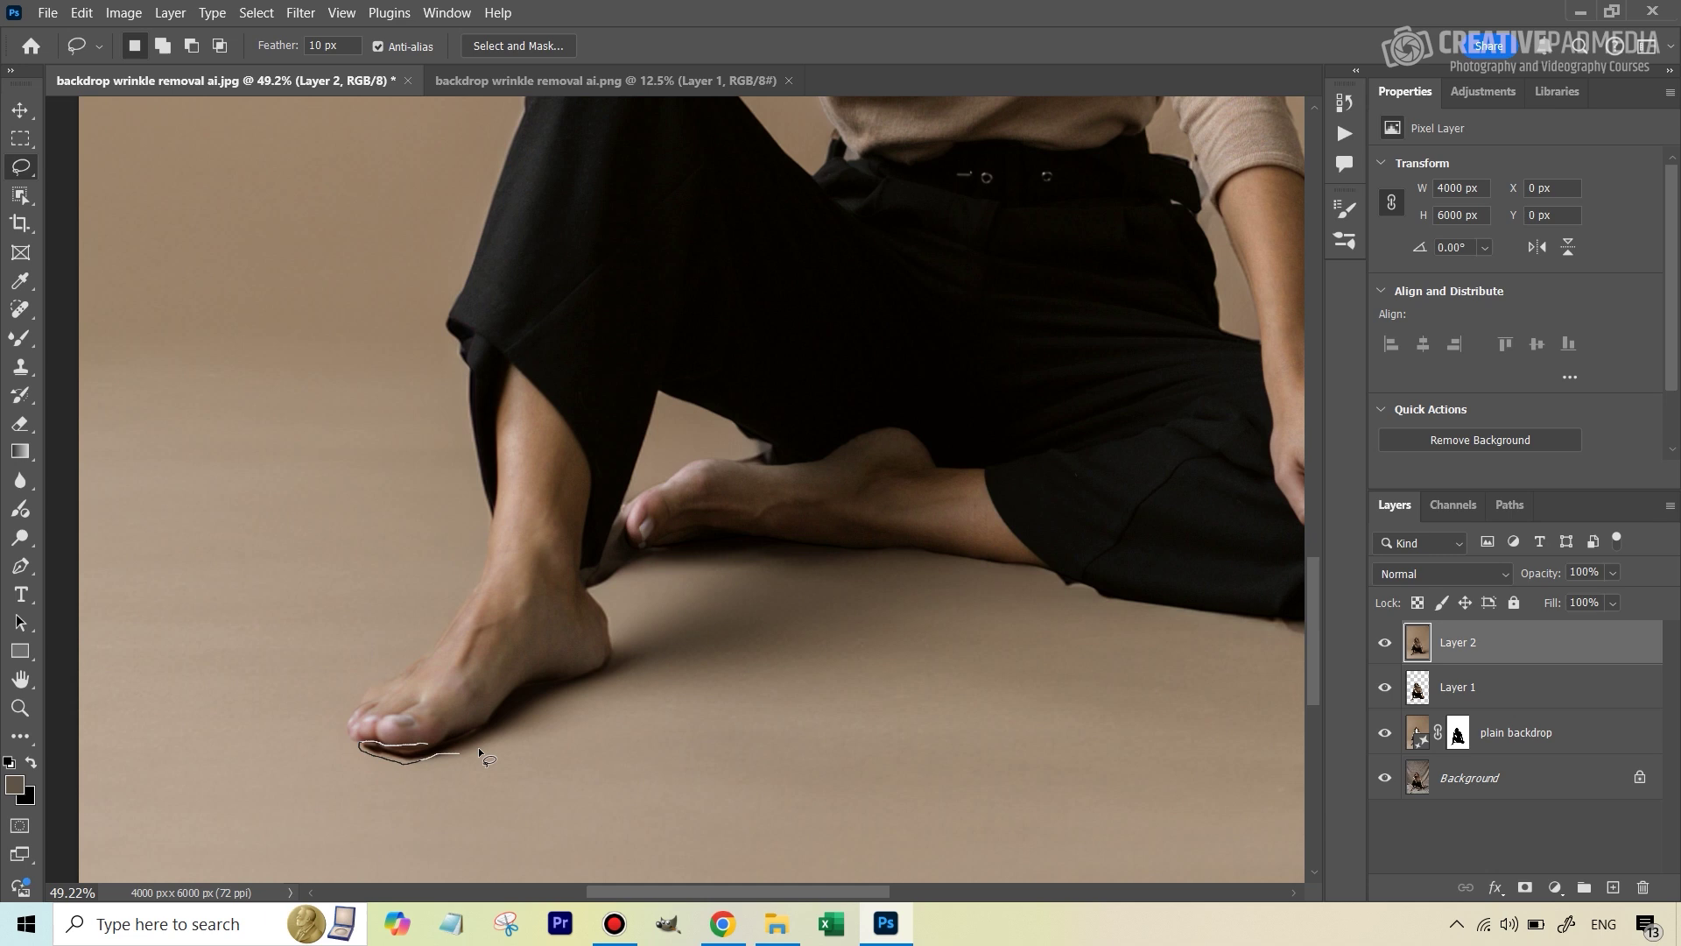
drag(515, 709, 436, 747)
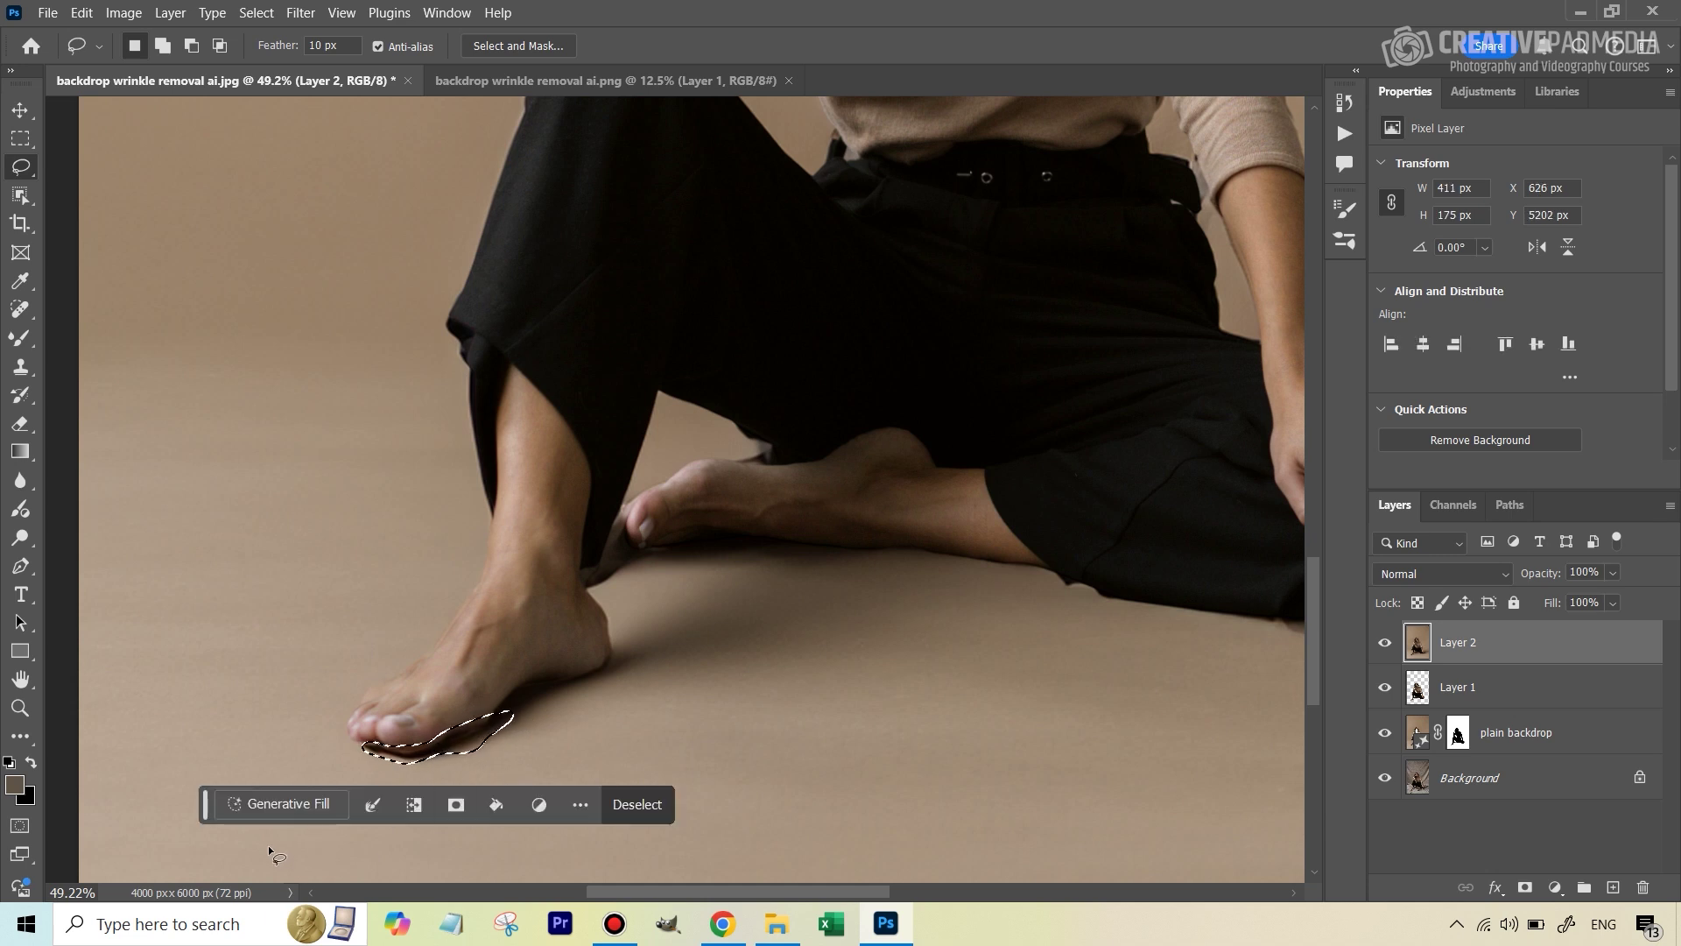
click(276, 804)
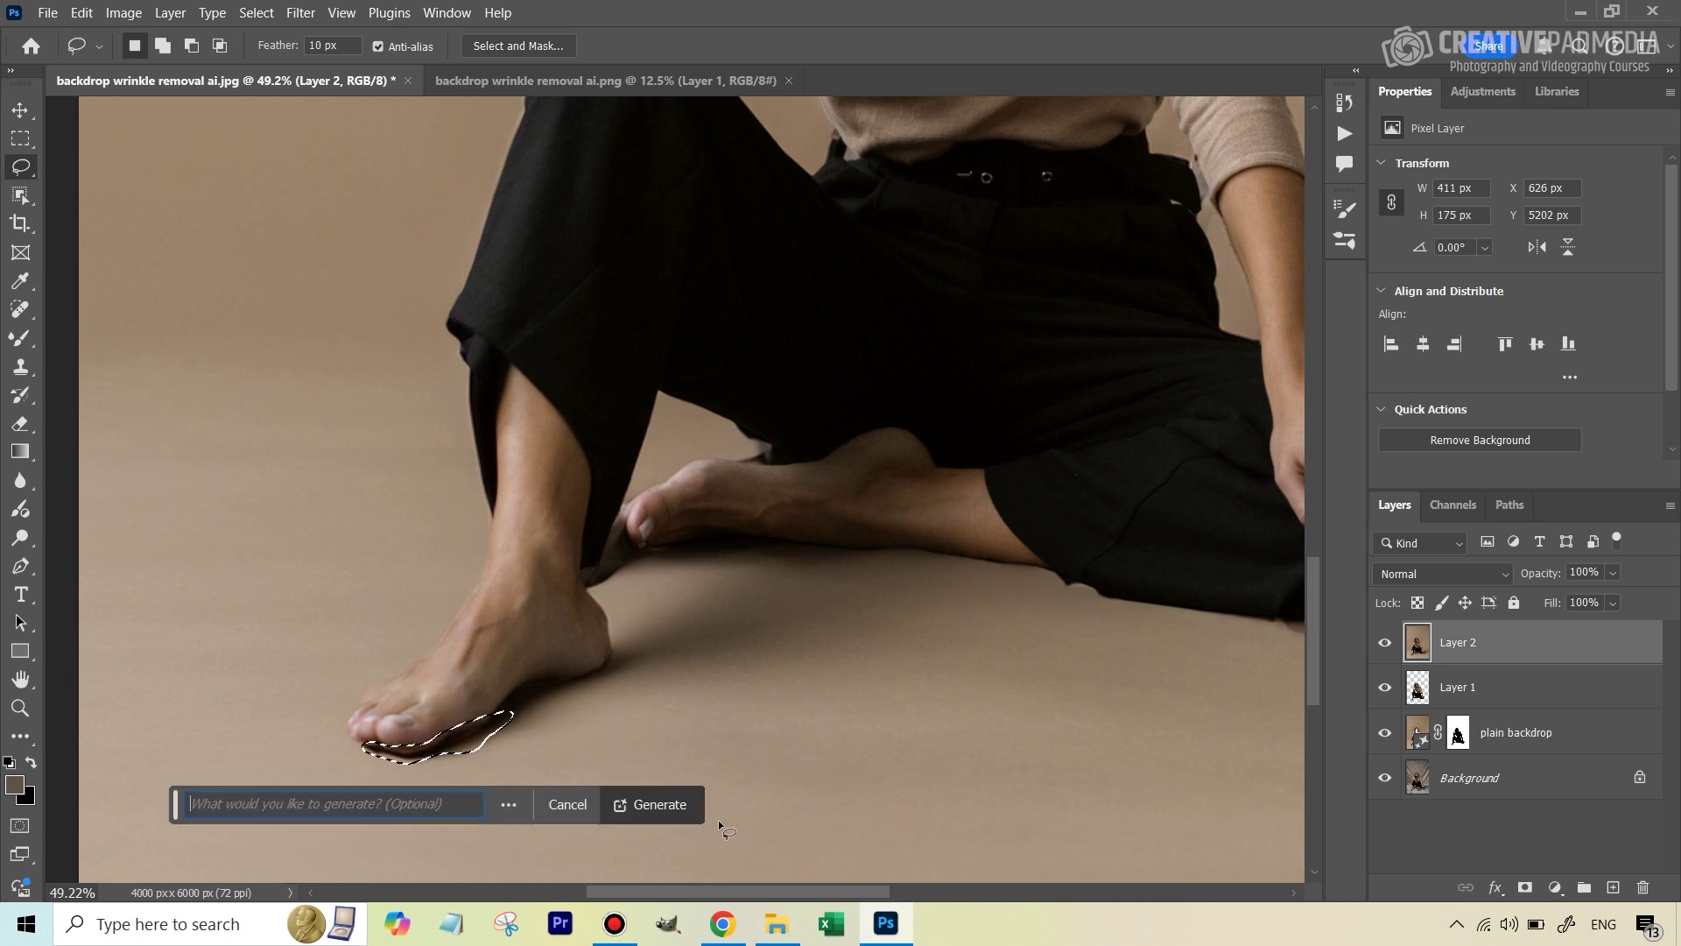
click(652, 806)
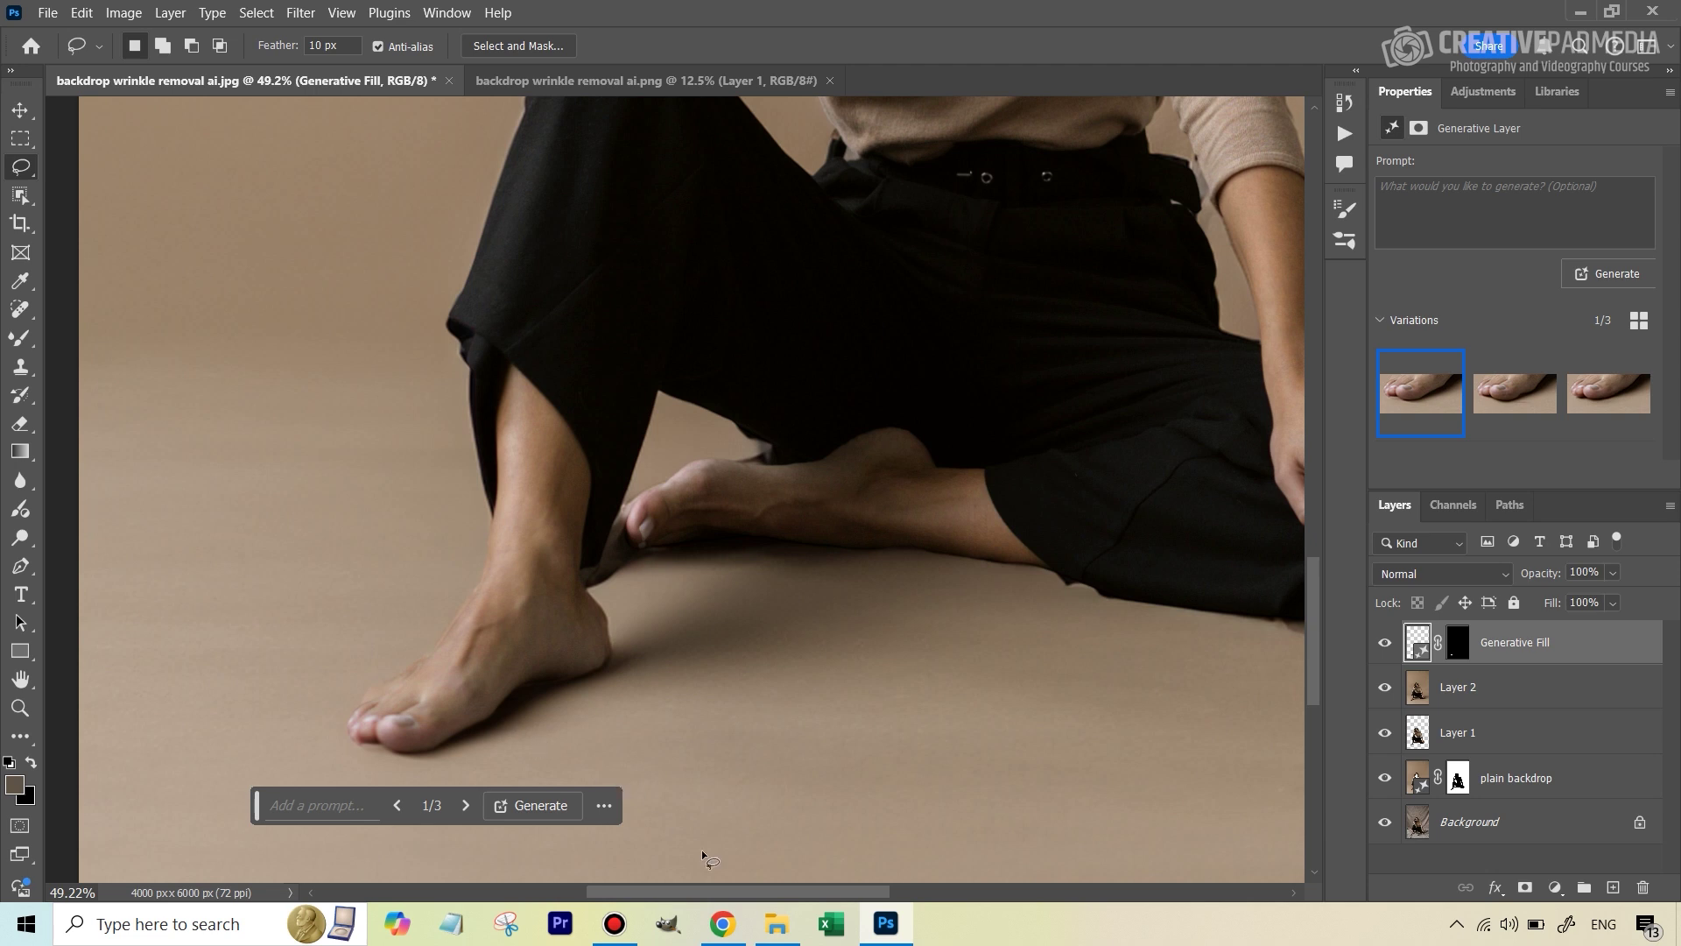
- Generate new backdrop over the gap between the front ankle and the rear toes
scroll(764, 886, right, 2)
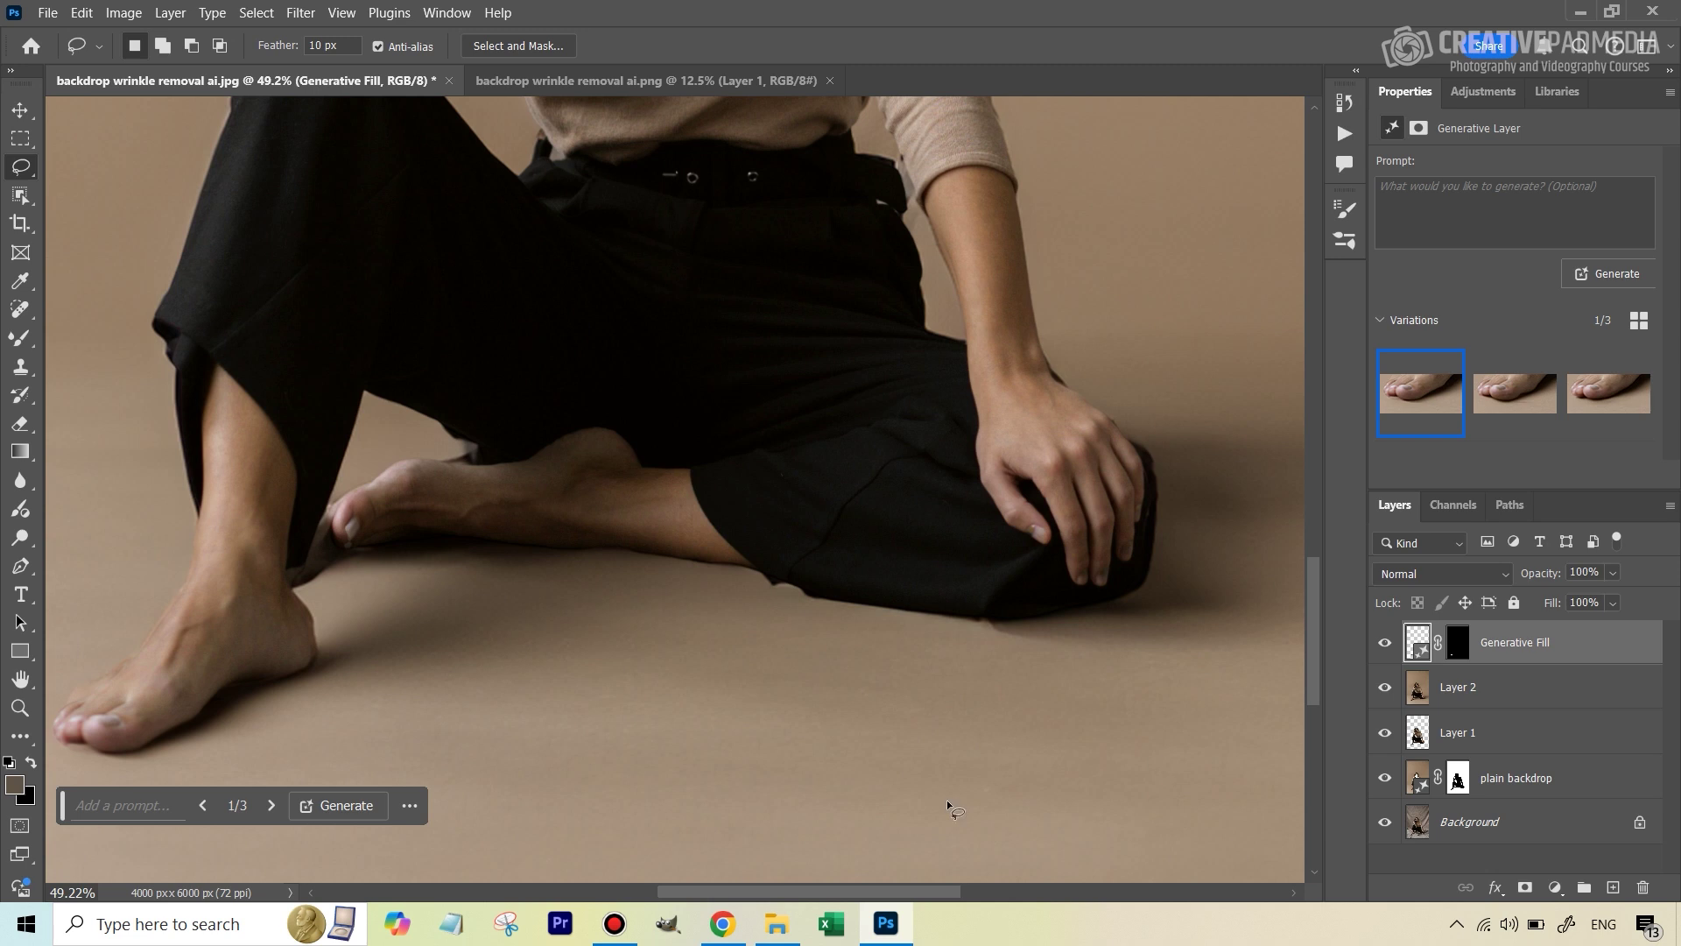
drag(898, 896, 832, 895)
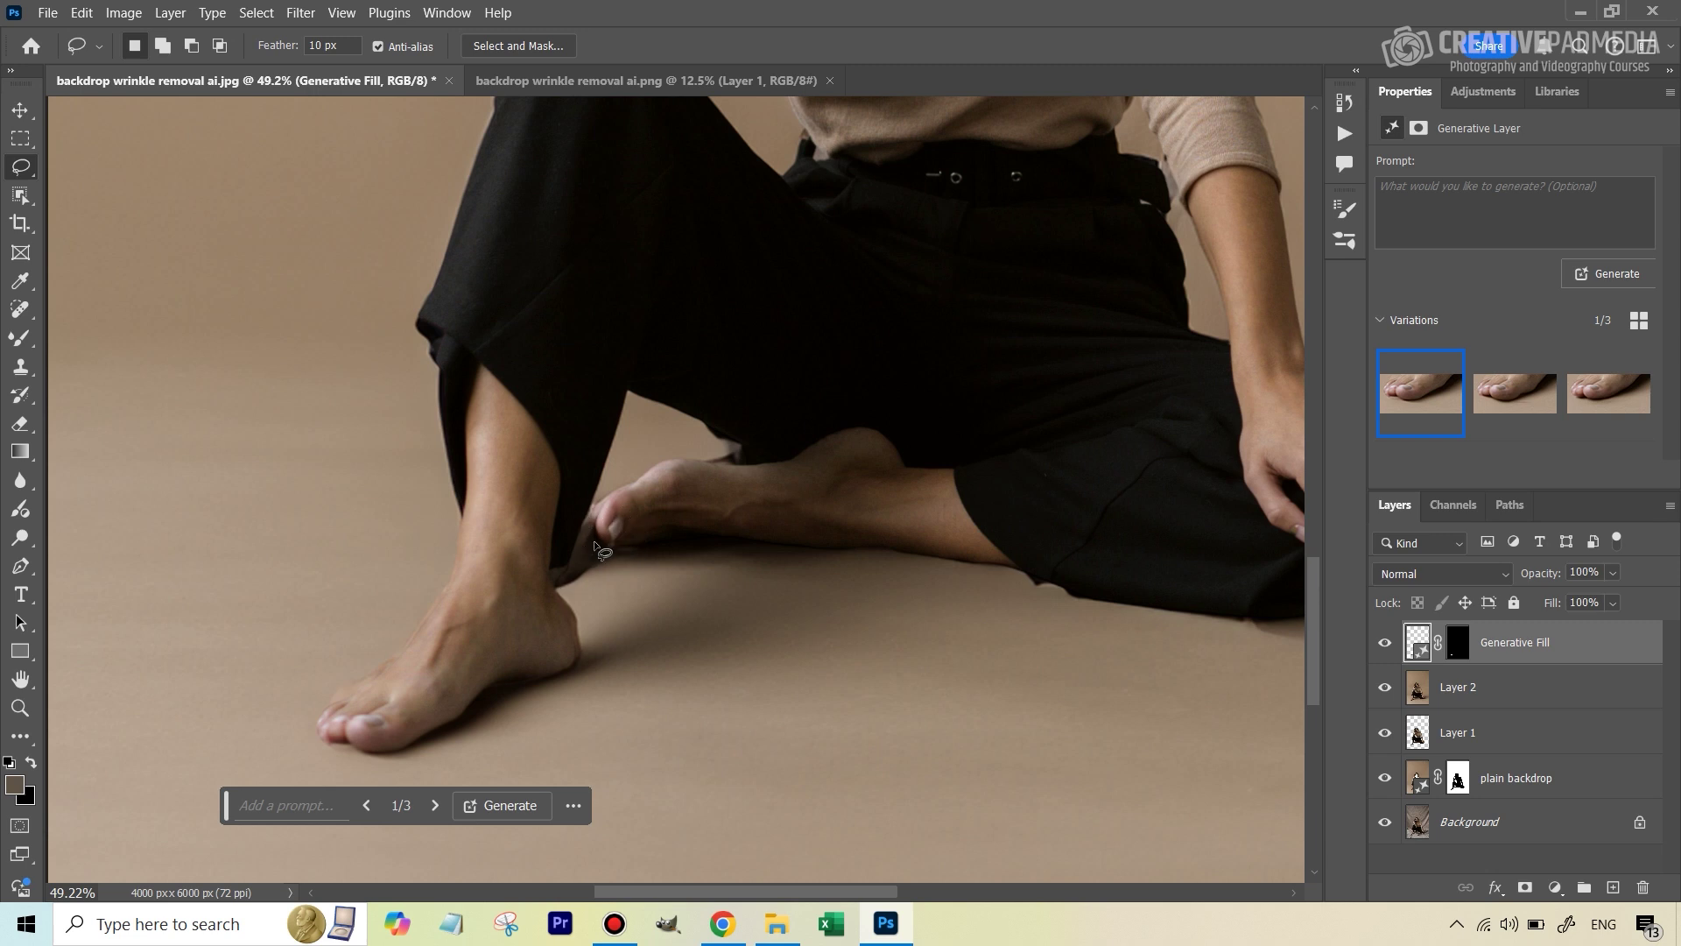
mouse_move(597, 495)
mouse_down()
mouse_move(552, 566)
mouse_move(574, 596)
mouse_move(616, 569)
mouse_move(597, 495)
mouse_up()
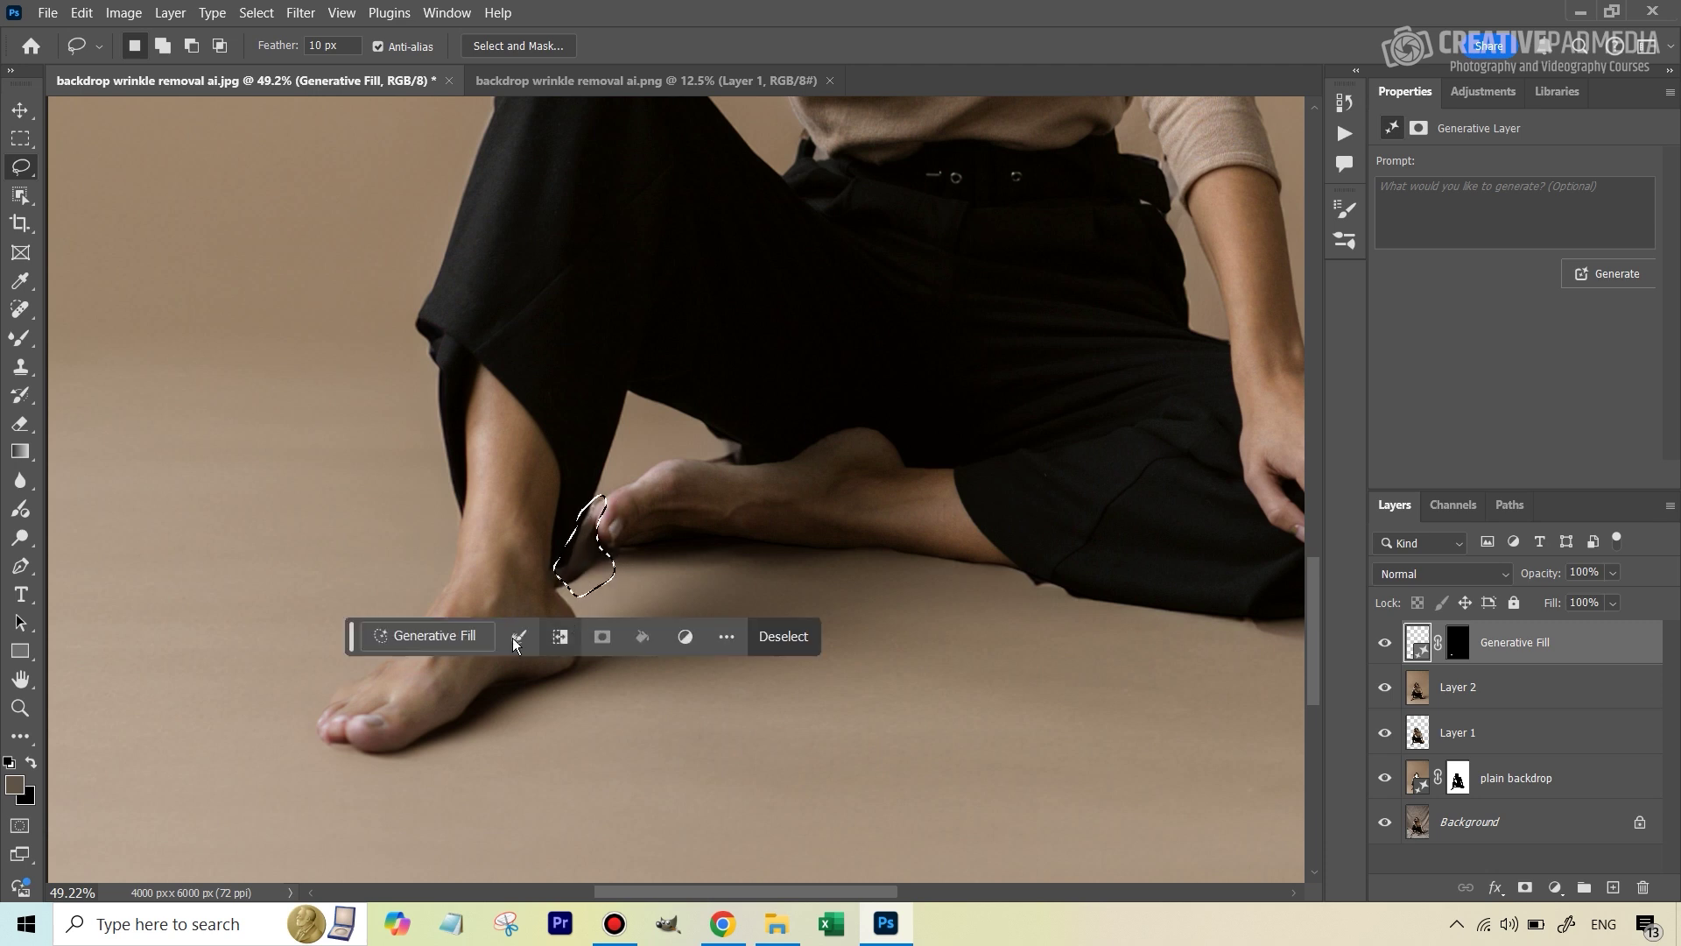
click(429, 636)
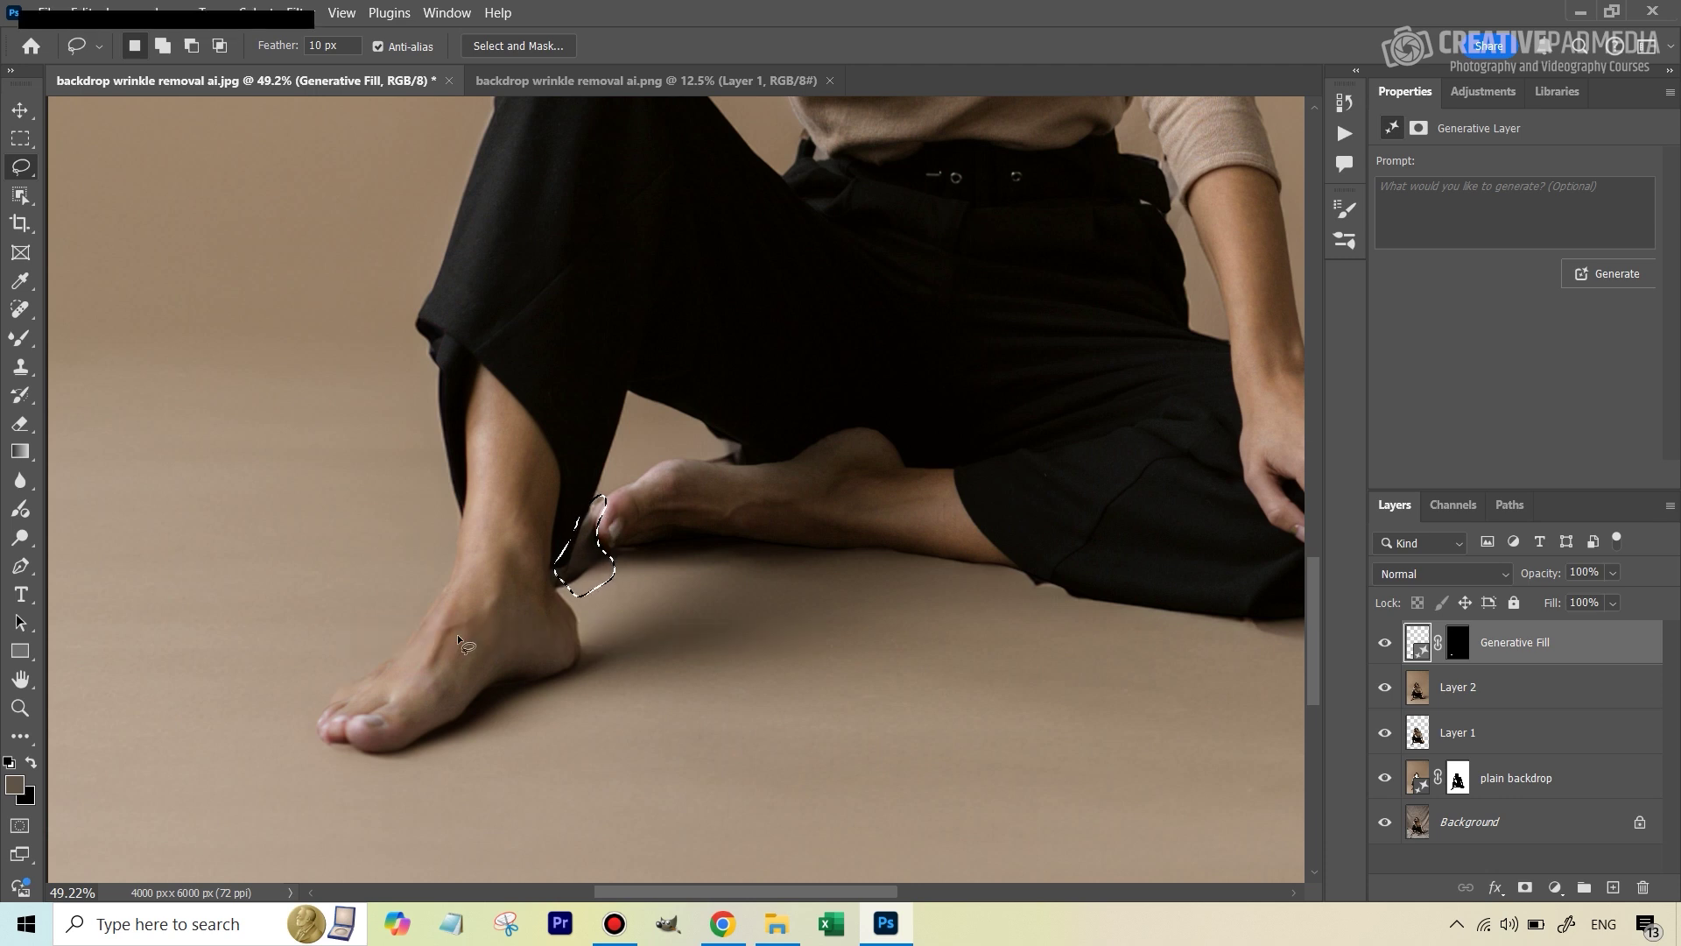
click(799, 637)
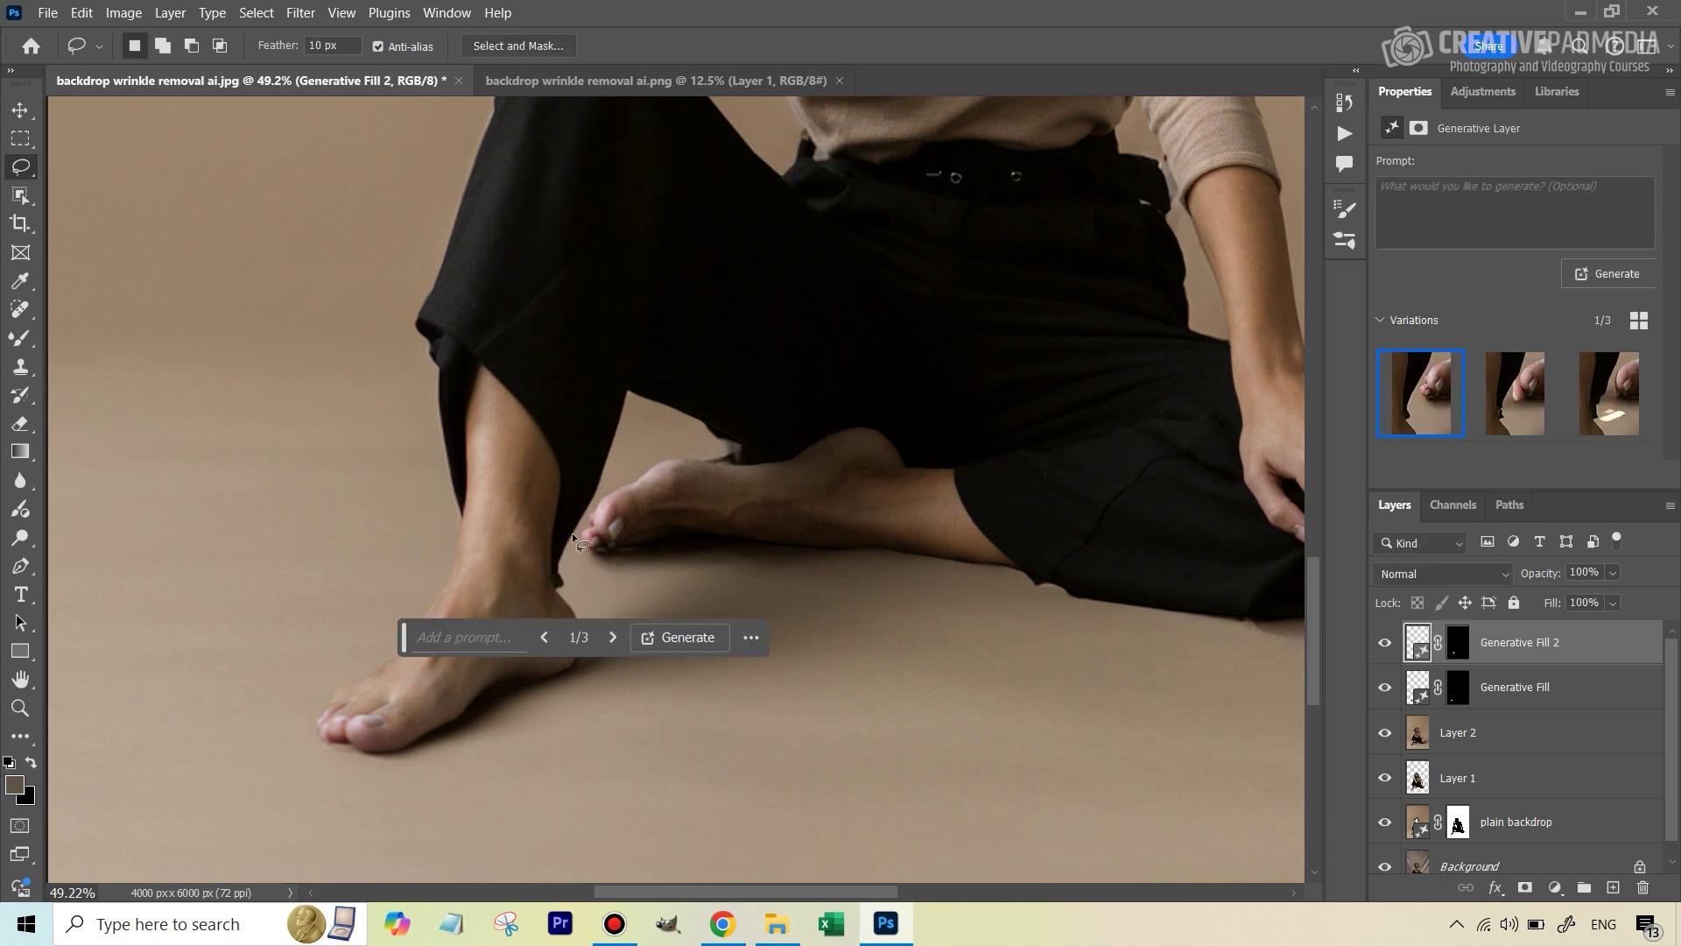
- Compare the generated variations and keep the third one with the light patch
click(1532, 401)
click(1610, 395)
click(1394, 387)
click(1459, 657)
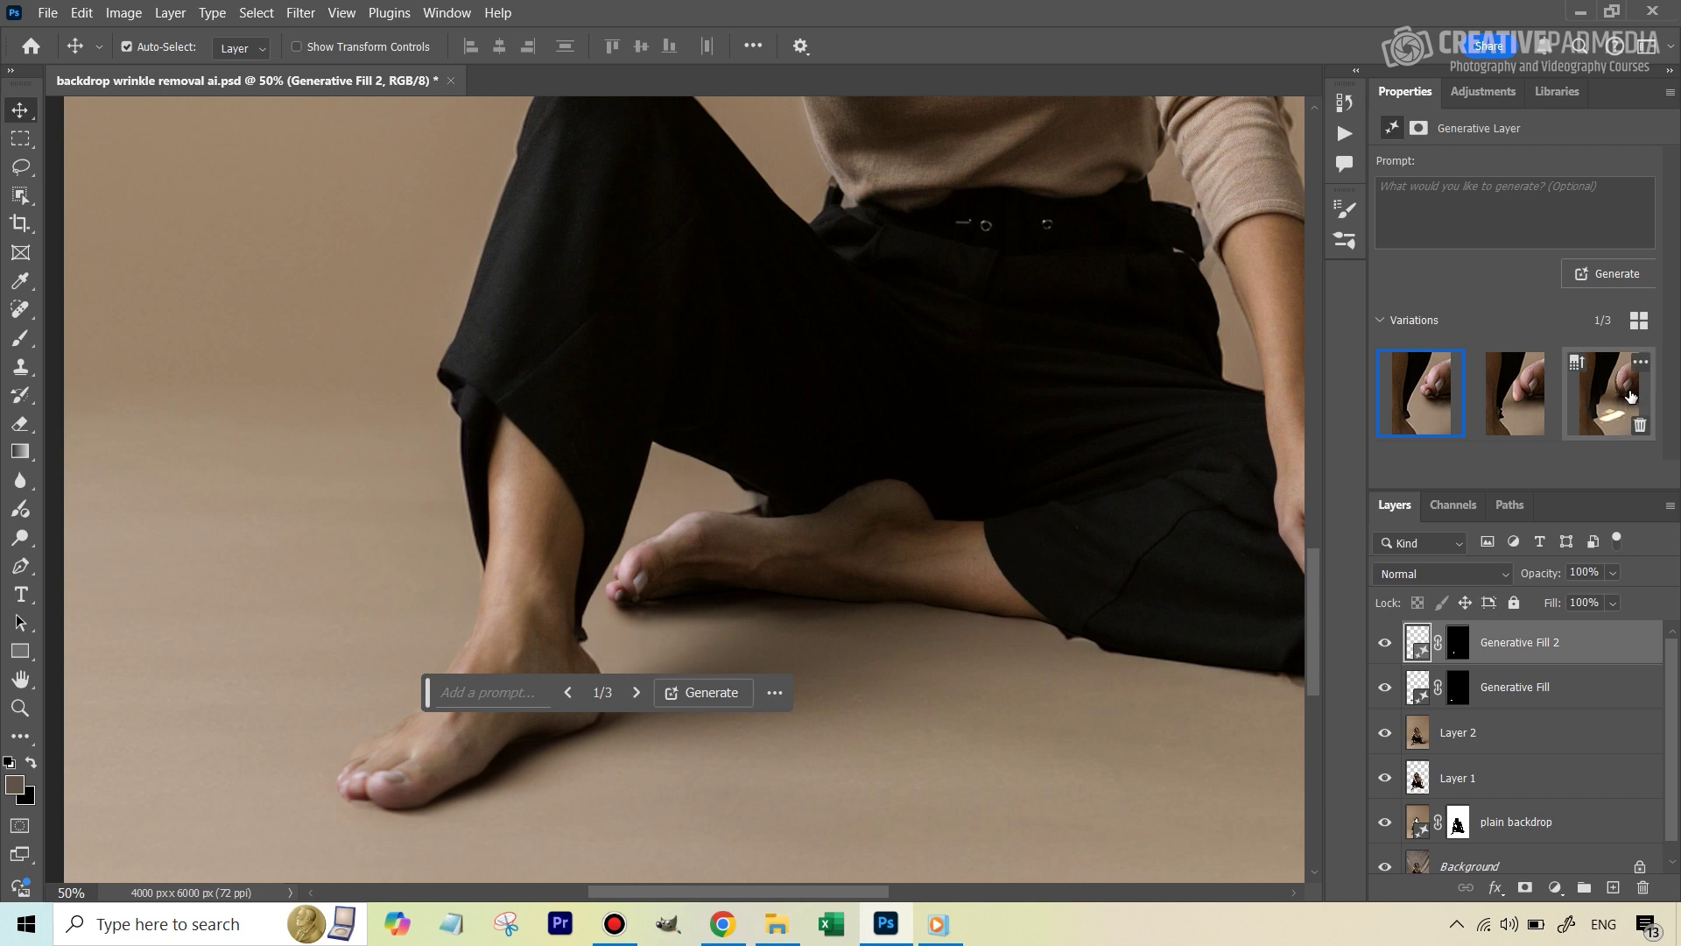
click(1622, 399)
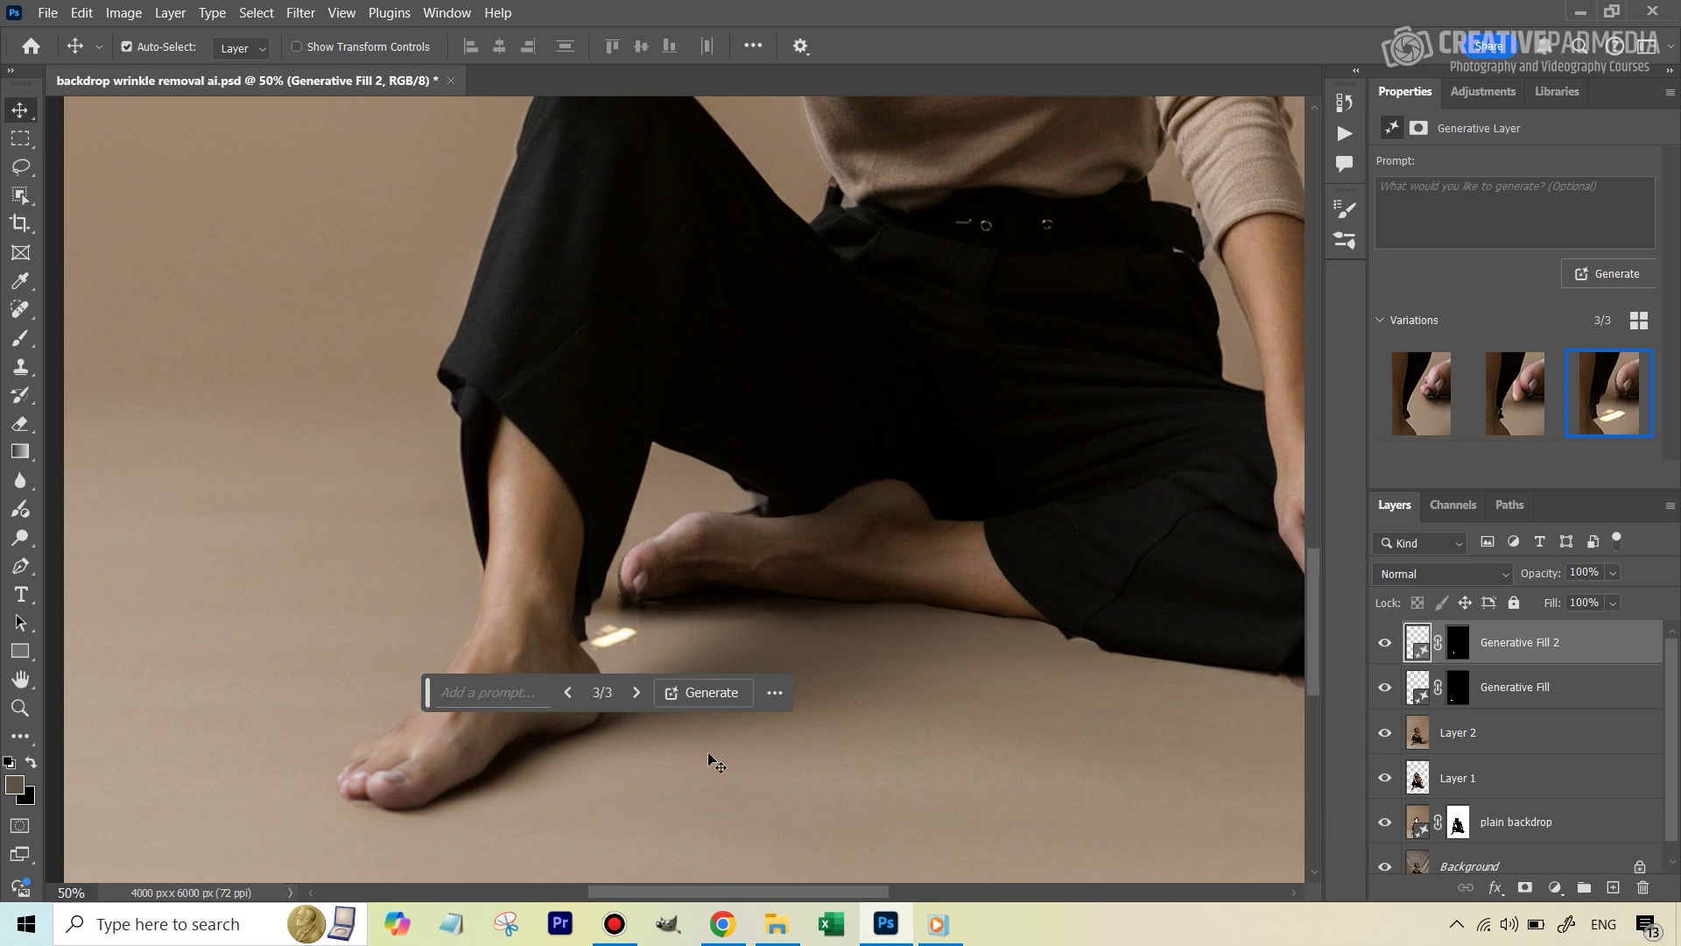
- Stamp all visible layers into a new merged Layer 3
key(ctrl)
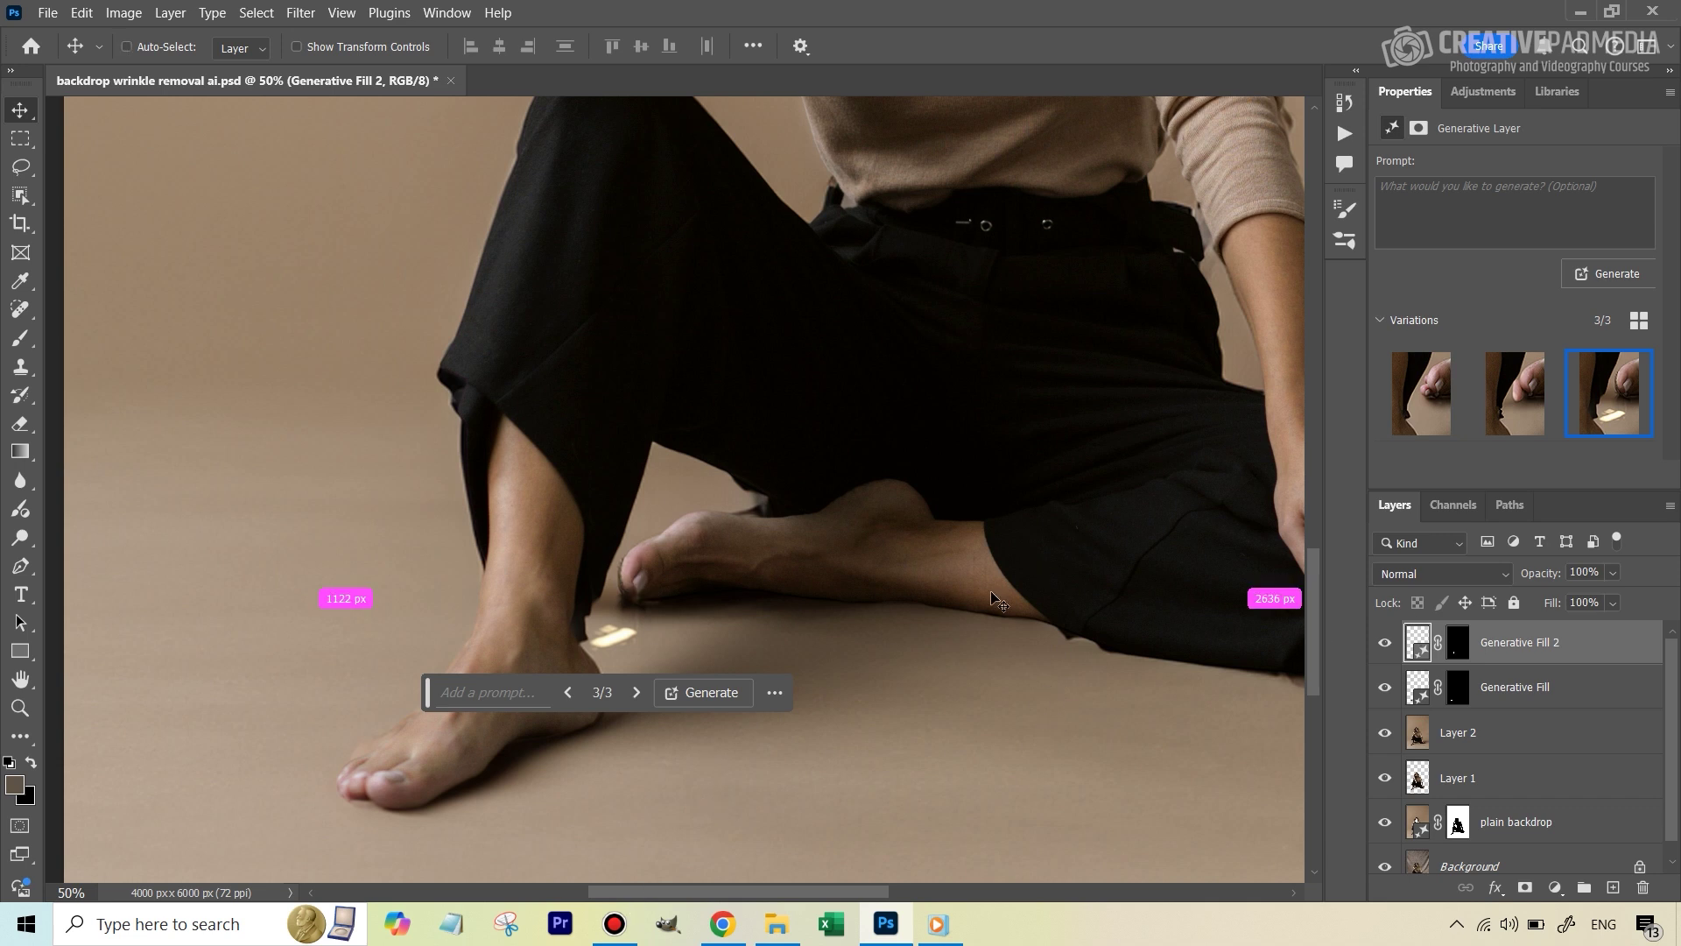
key(ctrl+shift+alt+e)
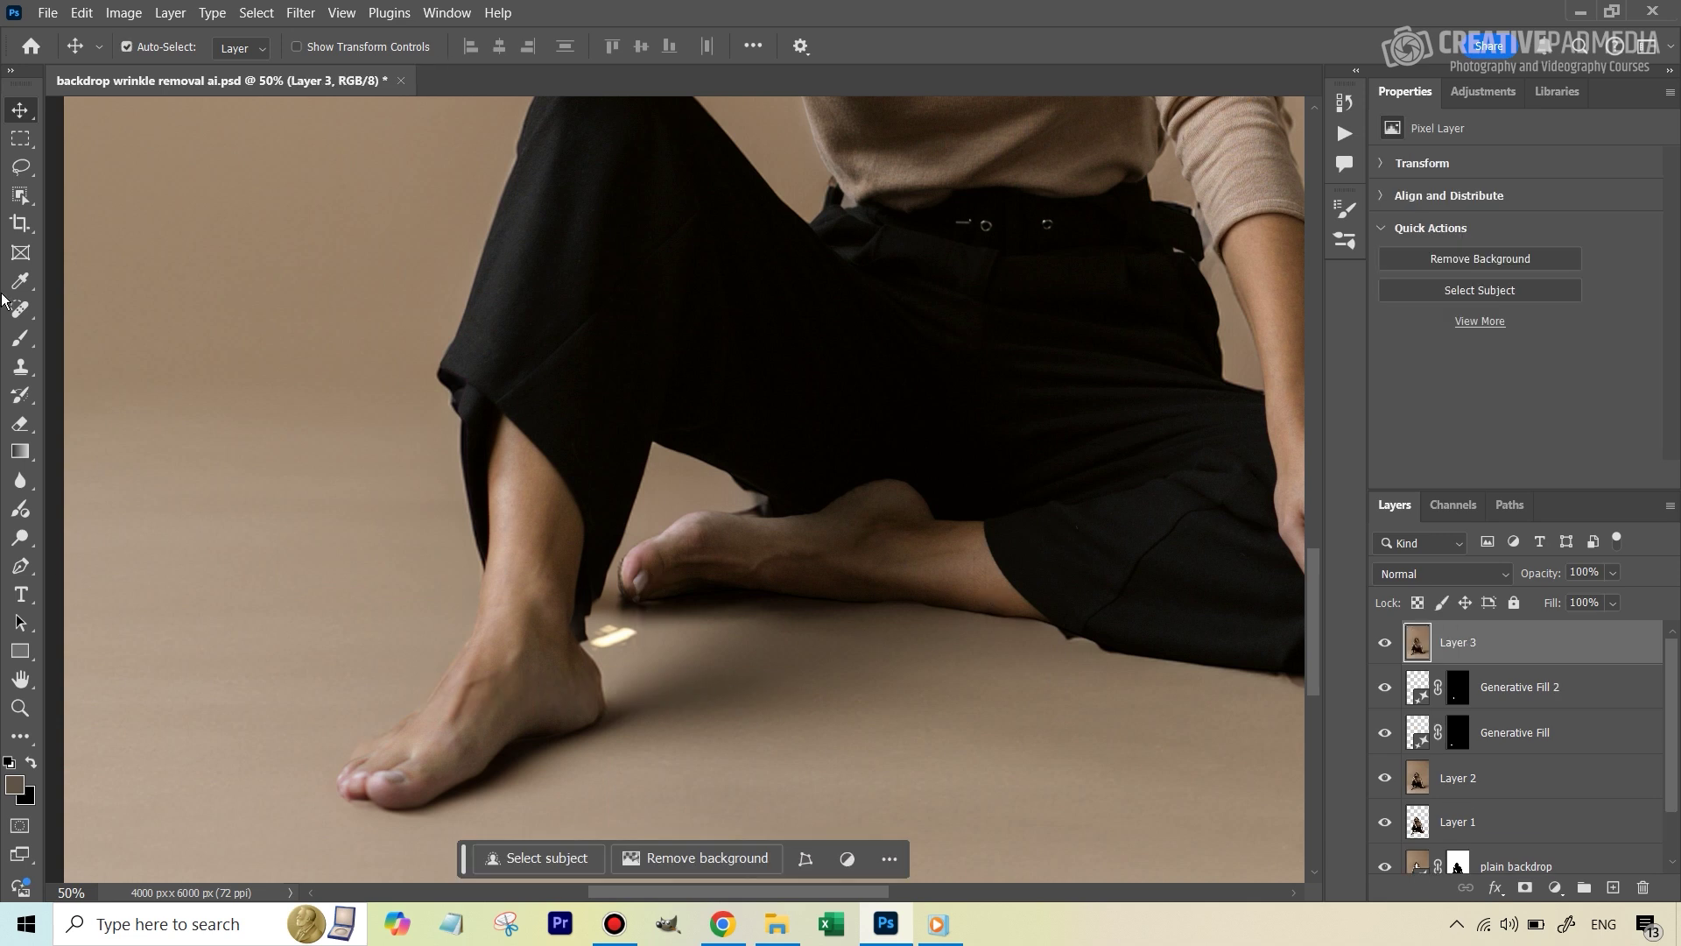
click(20, 338)
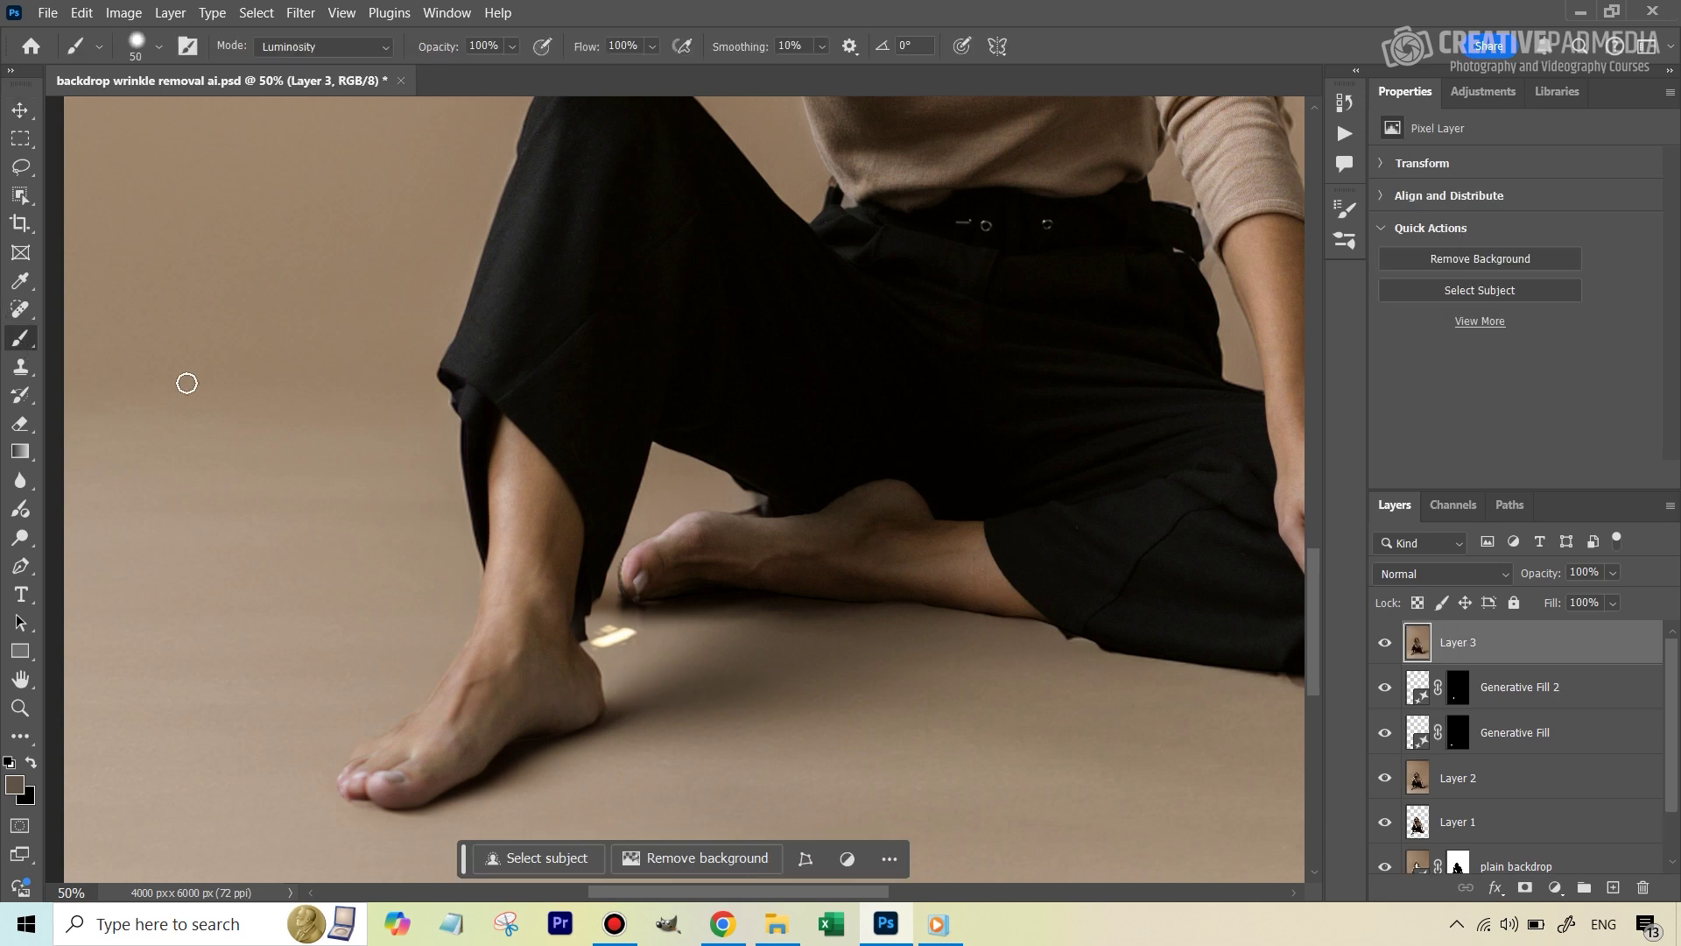
click(24, 323)
right_click(24, 322)
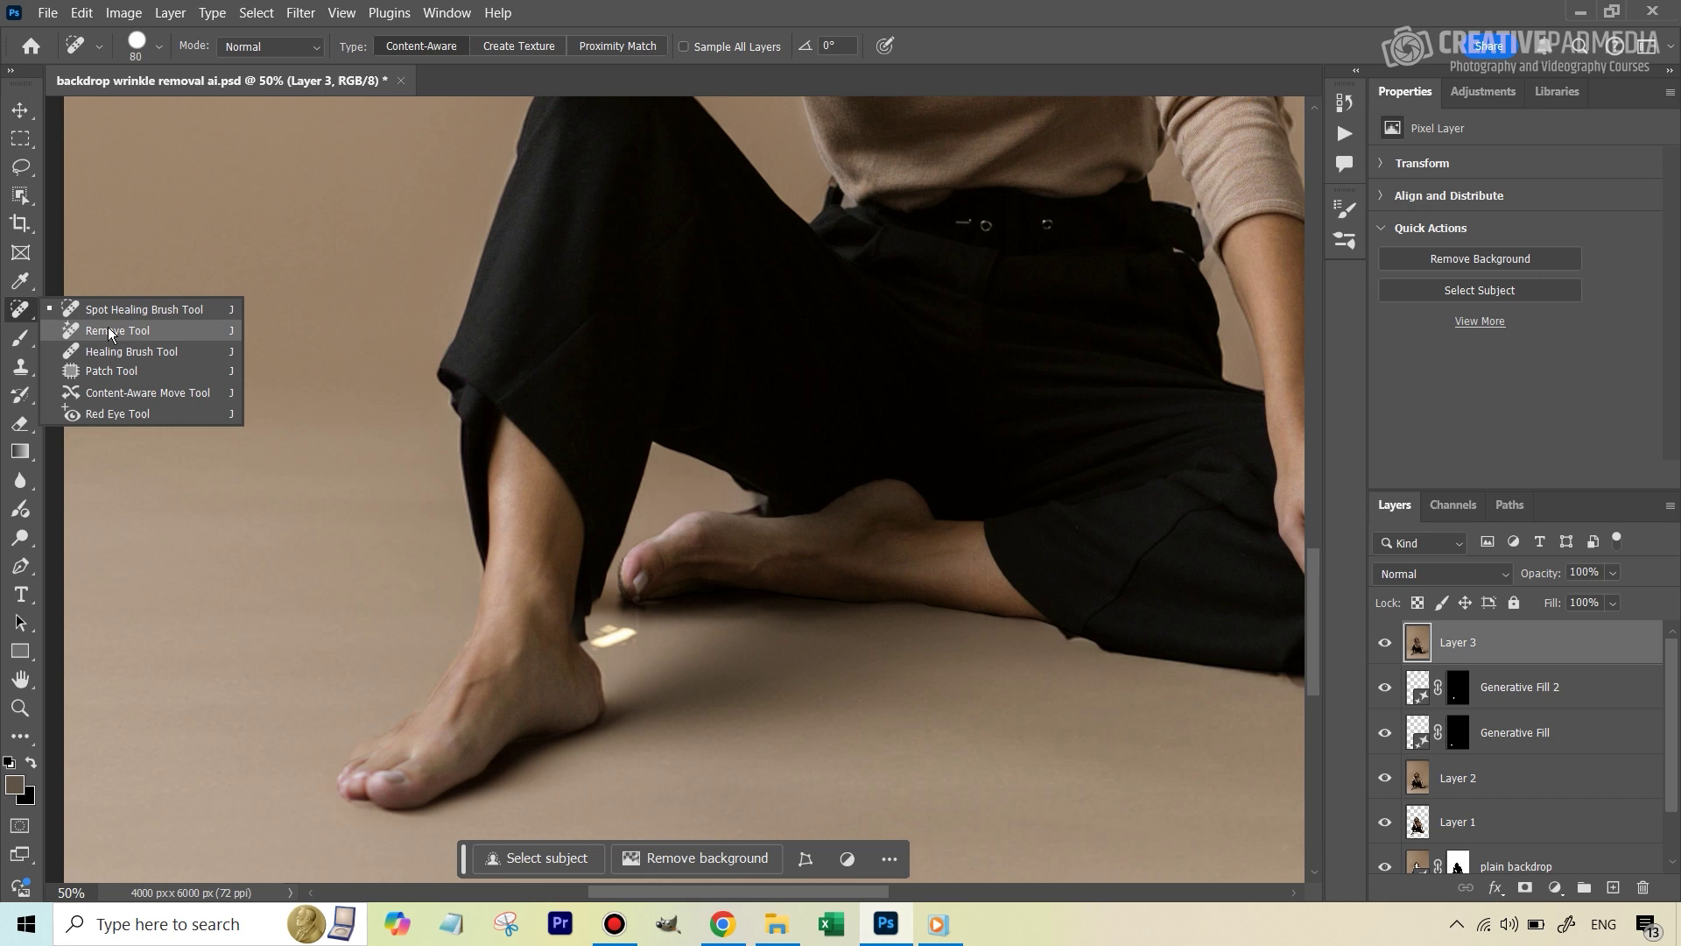
click(114, 331)
- Remove the bright patch, leftover glare spot and dark fringe along the rear toe with the Remove tool
key(z)
drag(628, 662, 613, 619)
click(20, 309)
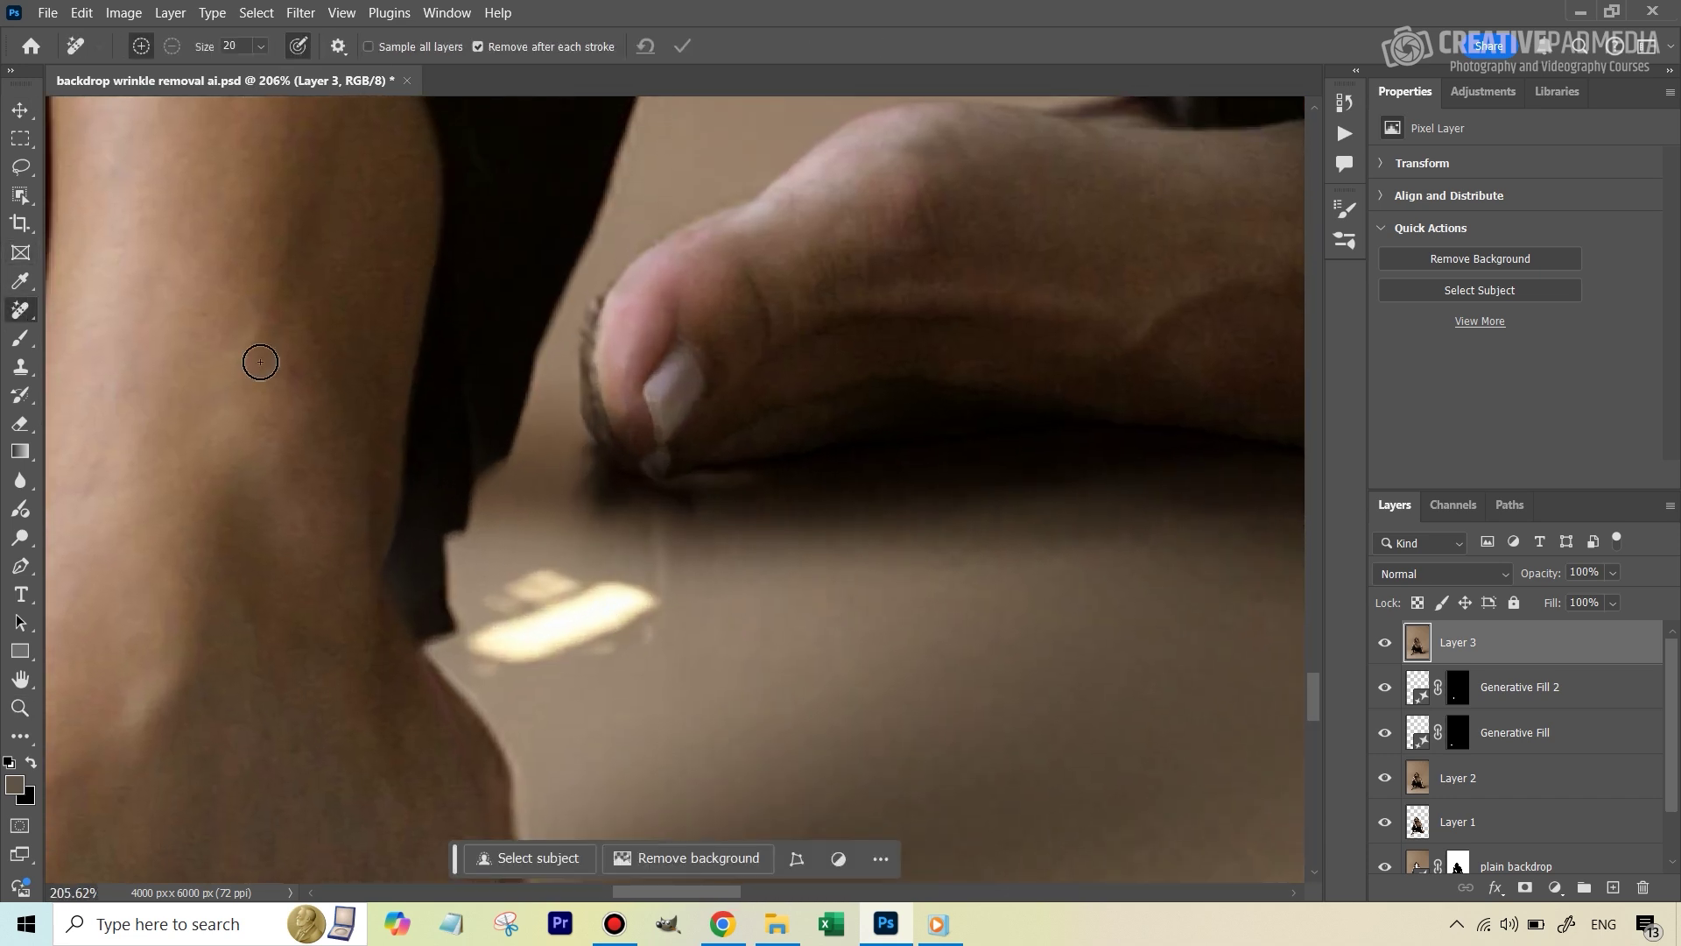
mouse_move(500, 599)
mouse_down()
mouse_move(571, 574)
mouse_move(491, 653)
mouse_move(586, 639)
mouse_move(665, 597)
mouse_move(570, 611)
mouse_move(622, 585)
mouse_move(534, 596)
mouse_move(472, 673)
mouse_move(552, 648)
mouse_up()
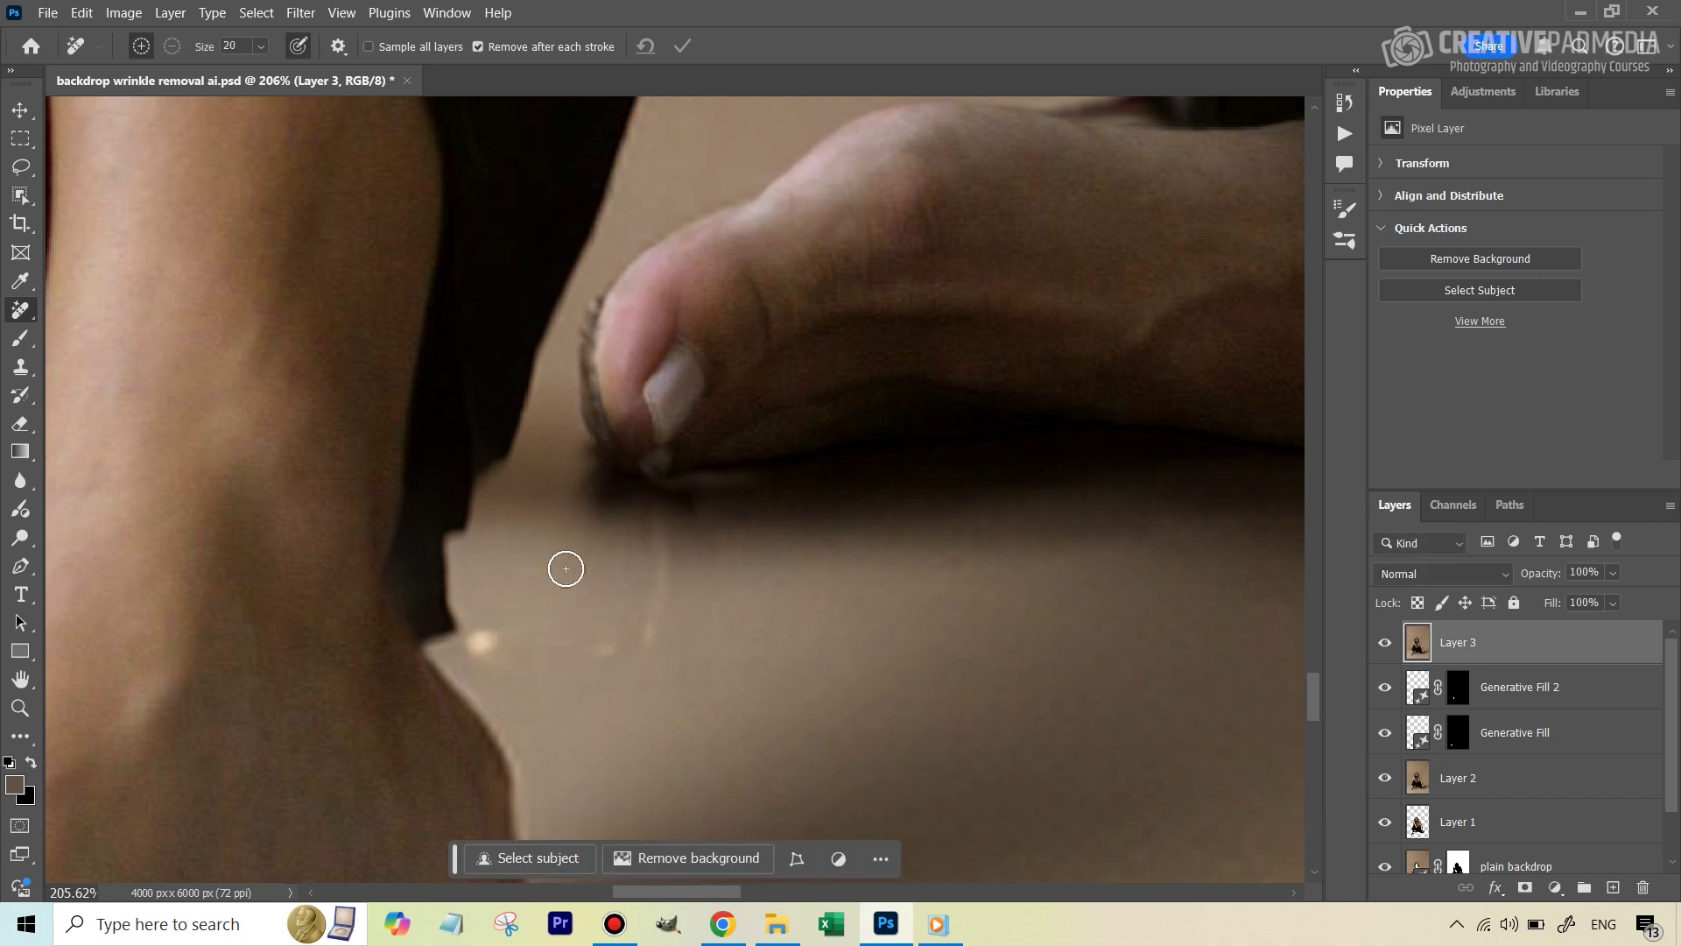
click(479, 647)
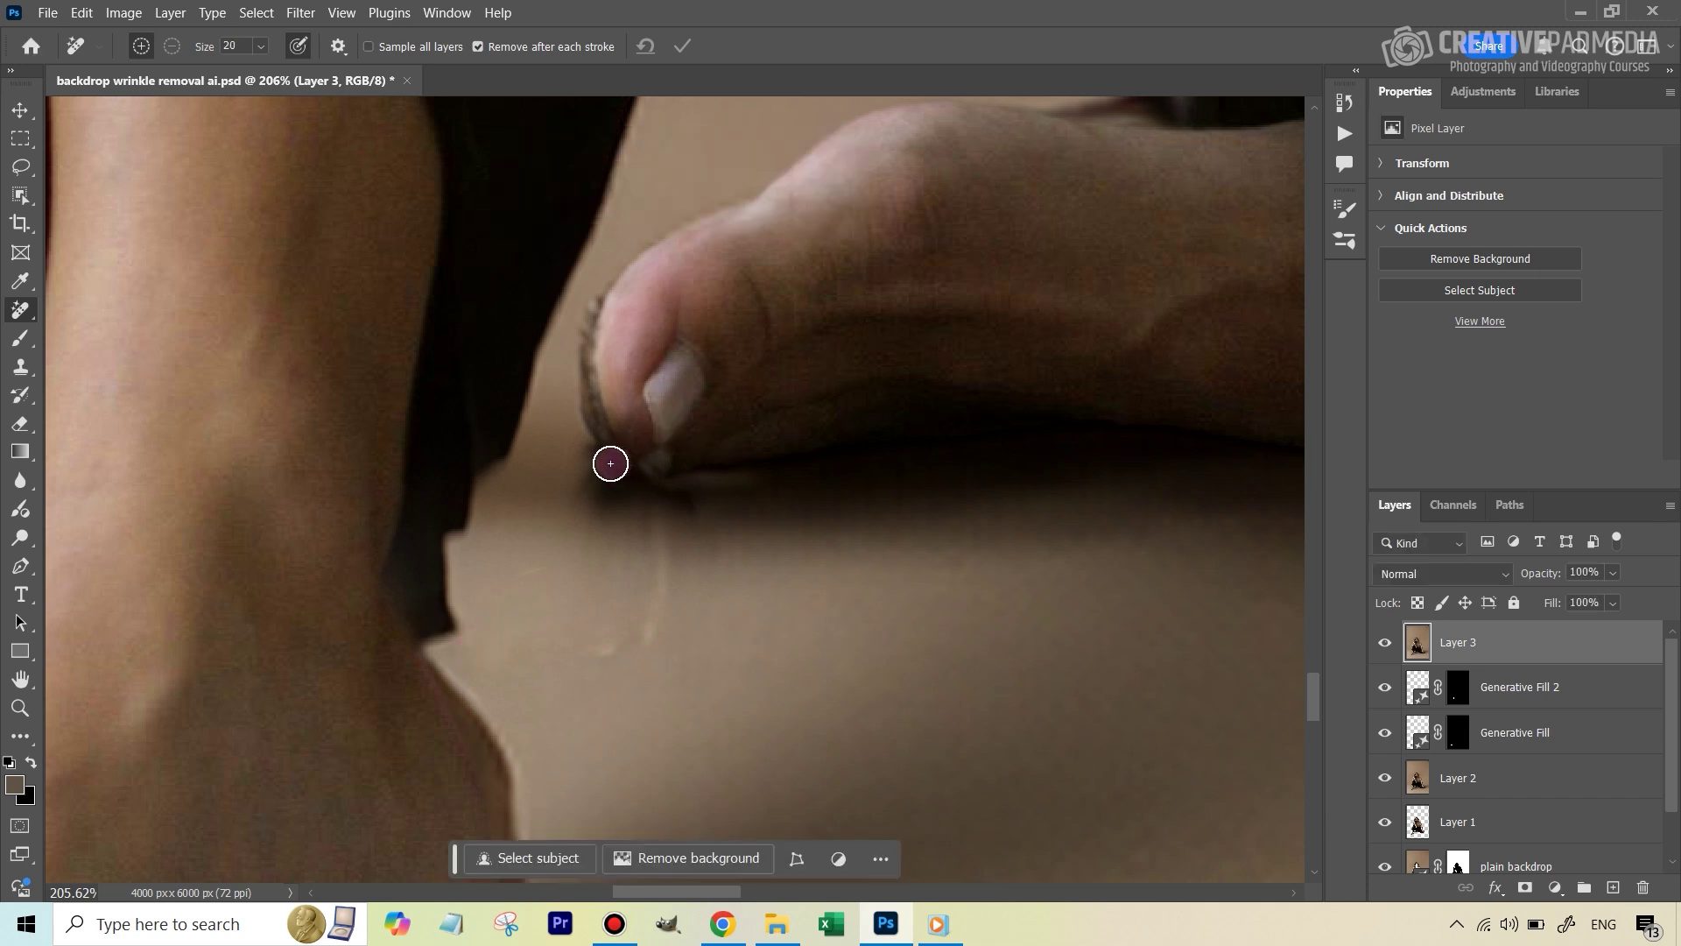
mouse_move(612, 461)
mouse_down()
mouse_move(582, 351)
mouse_move(592, 289)
mouse_up()
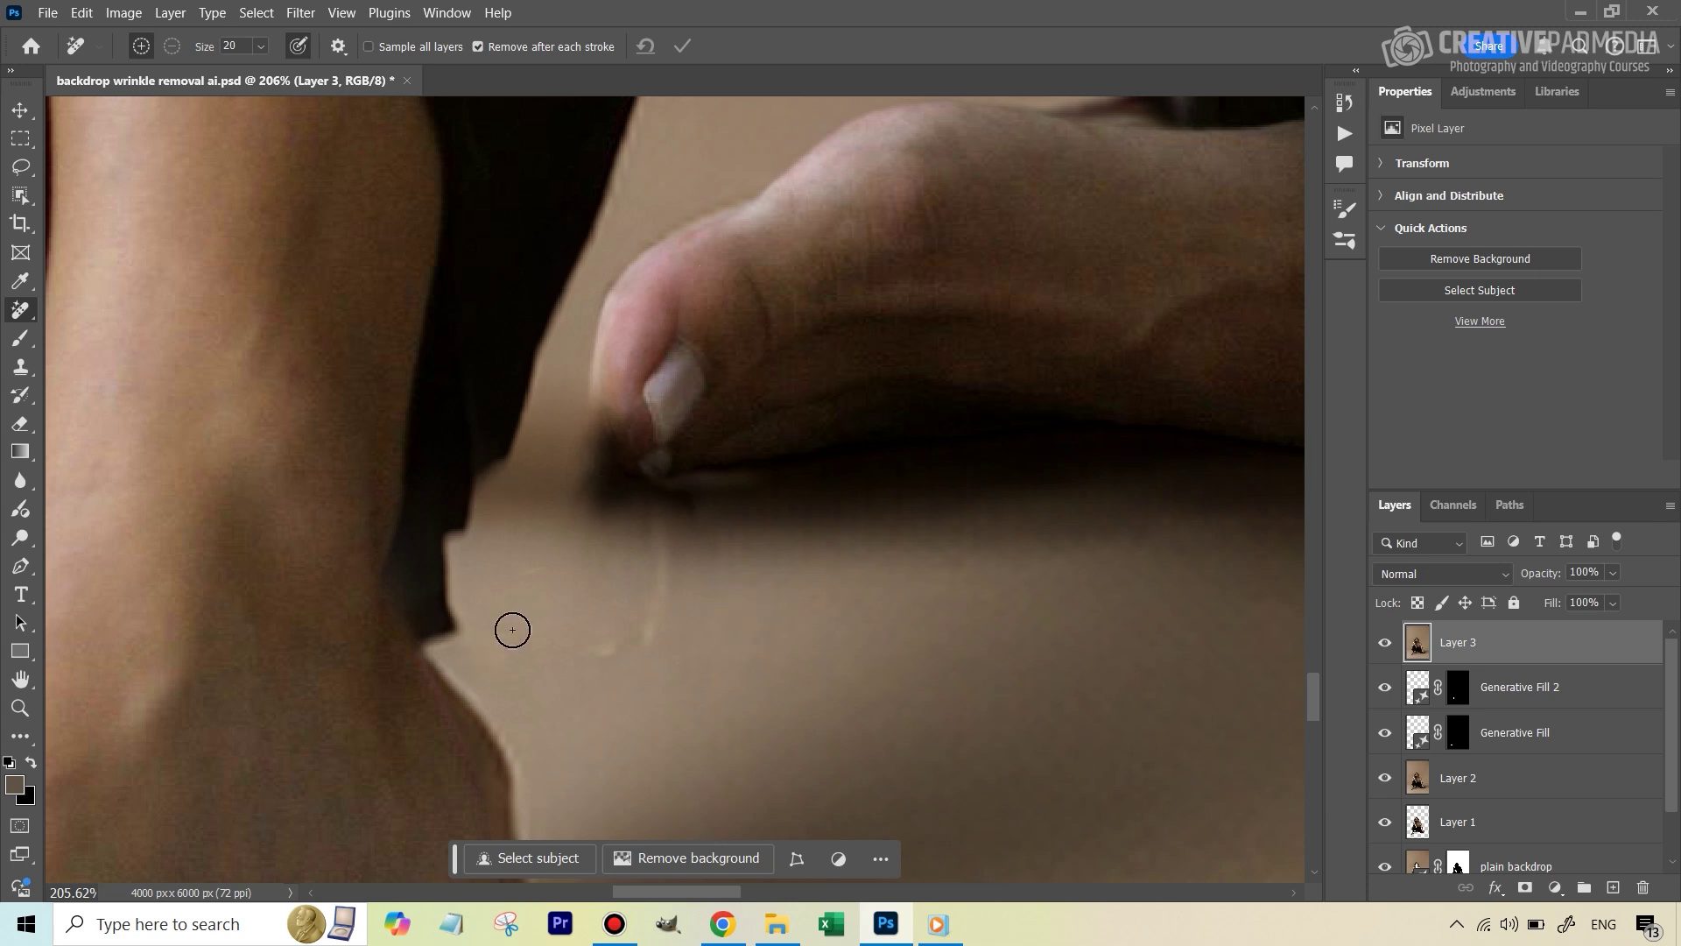
key(ctrl+0)
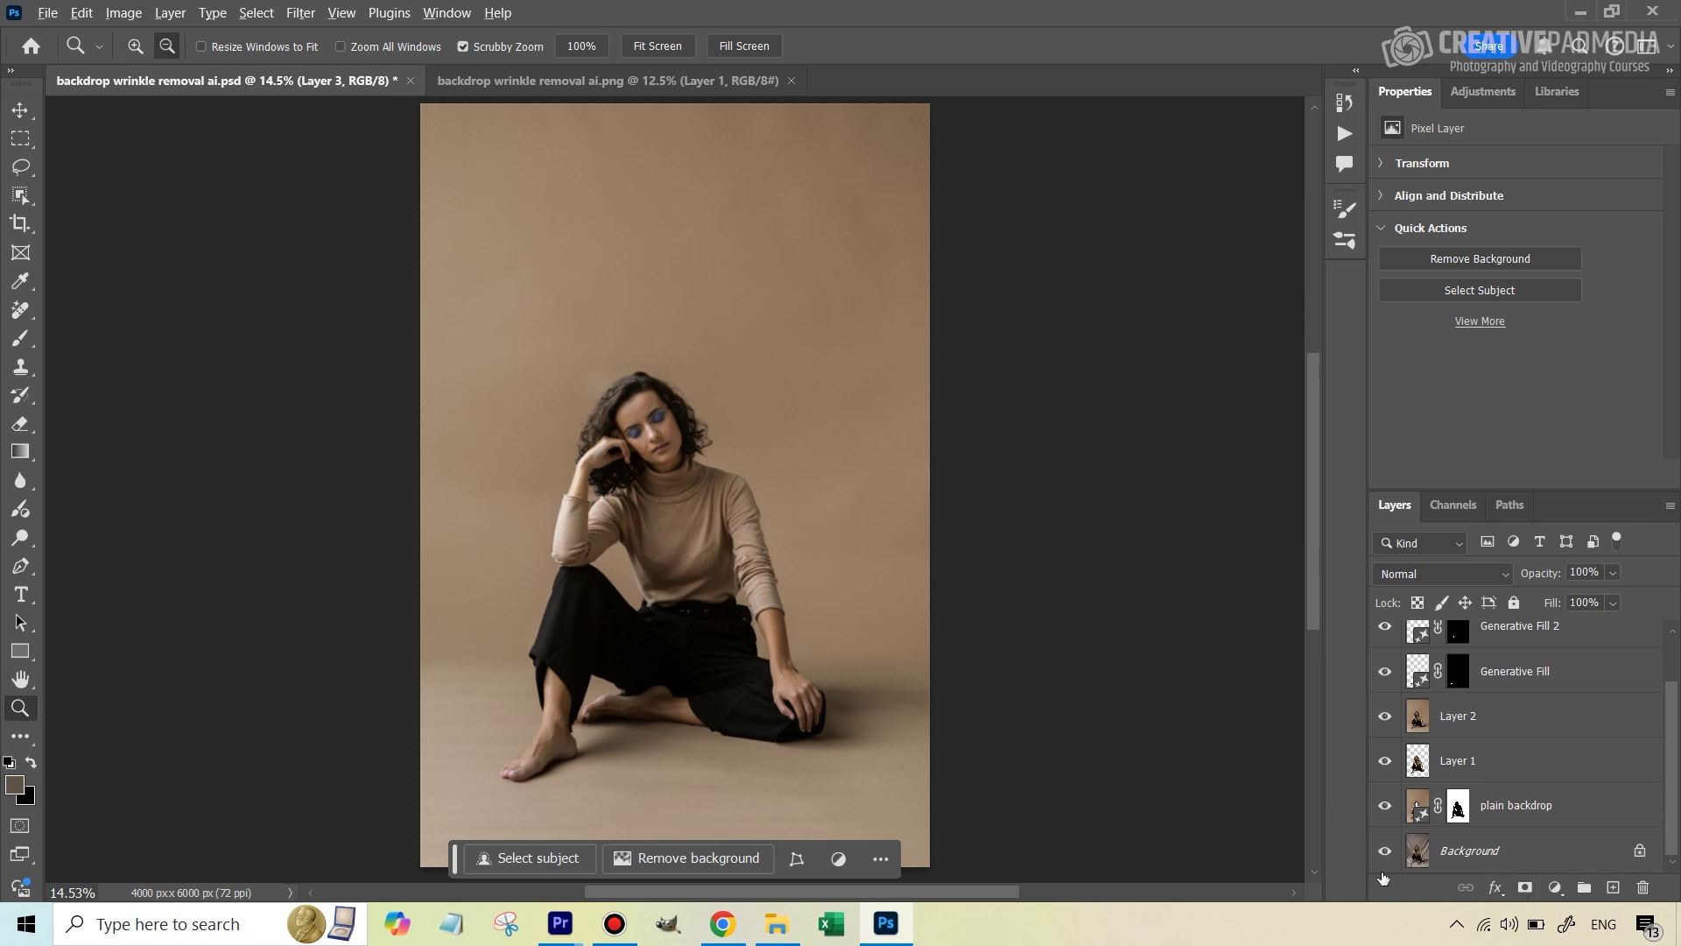
alt+click(1384, 858)
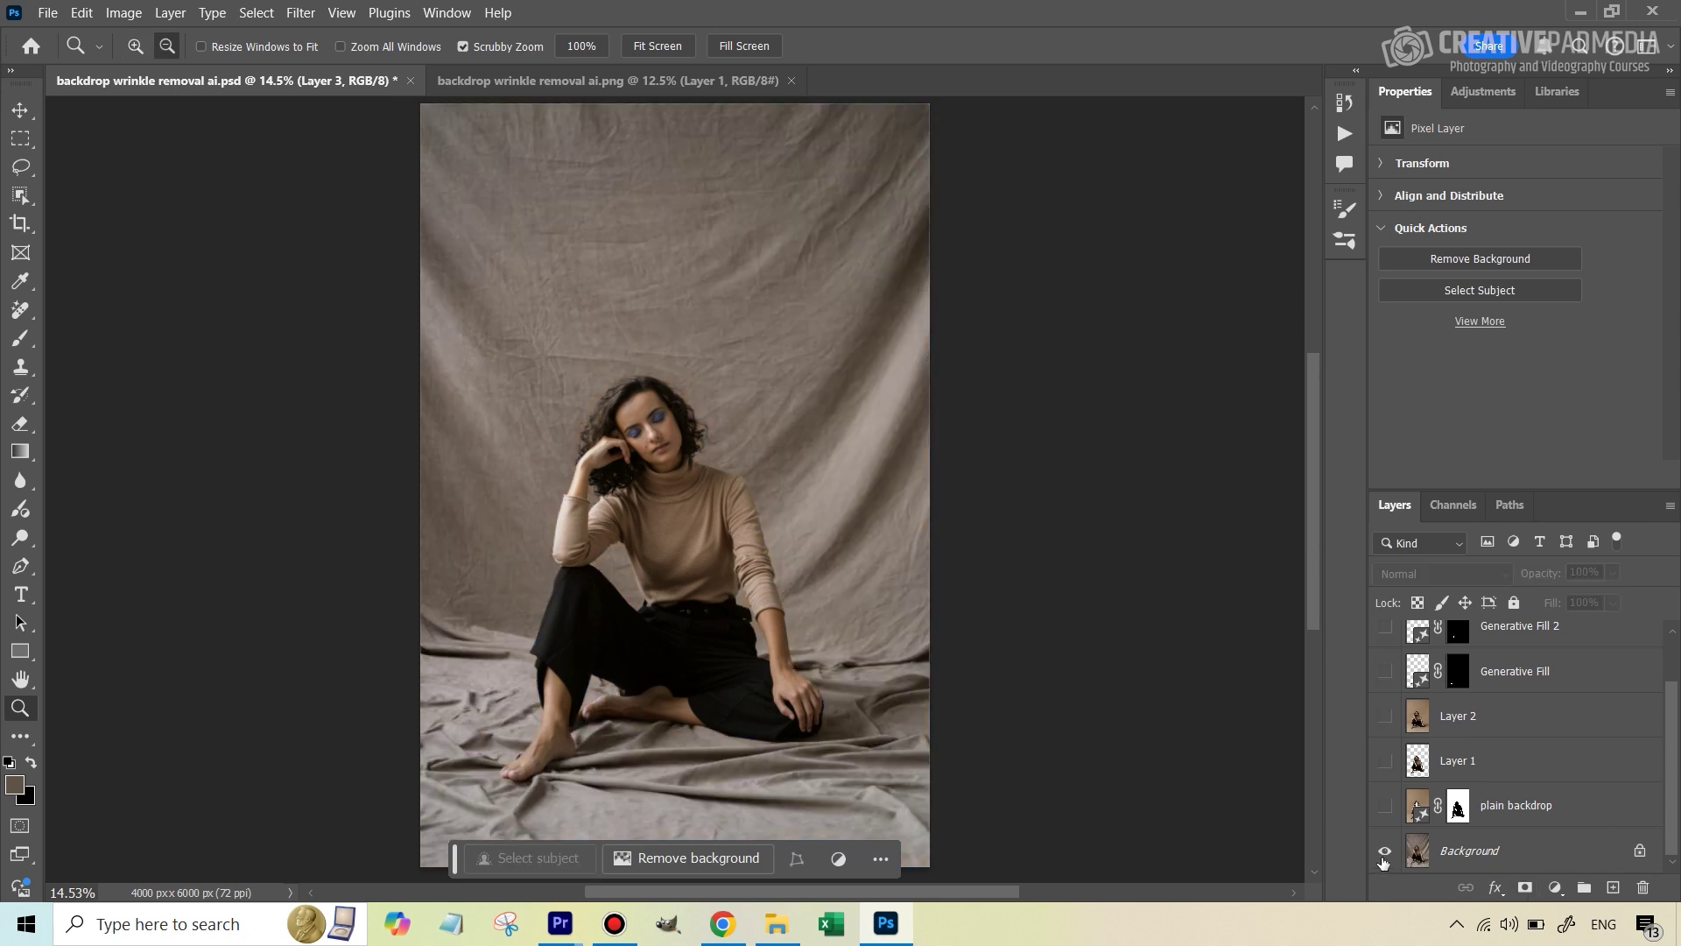
alt+click(1384, 858)
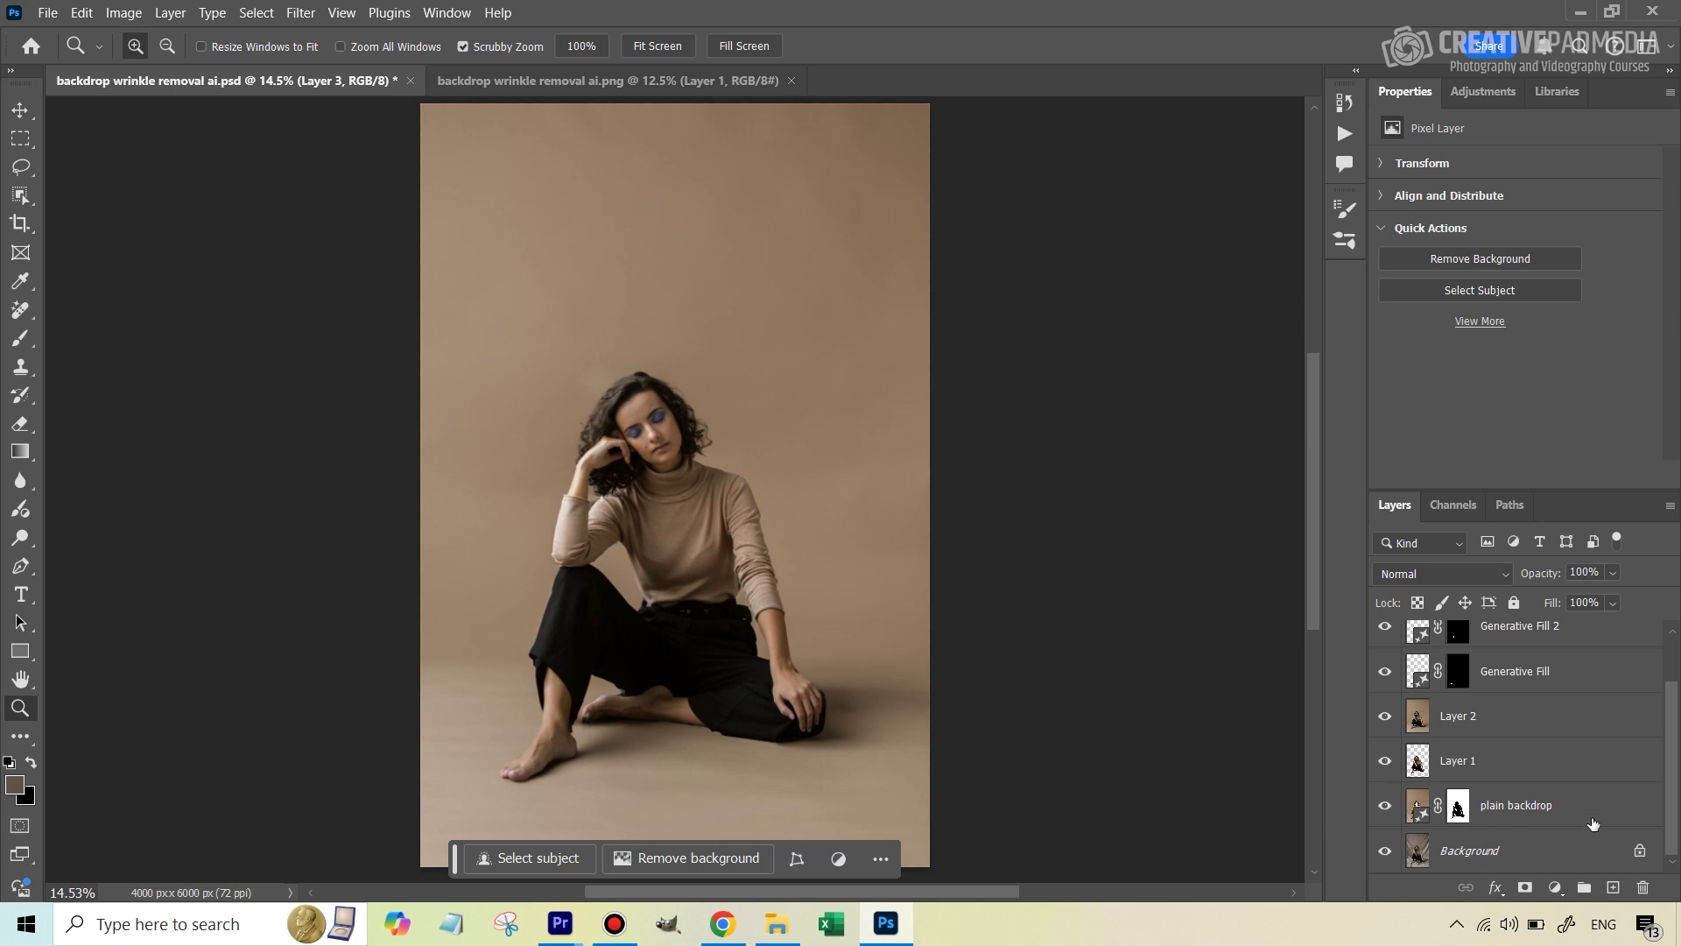
alt+click(1383, 852)
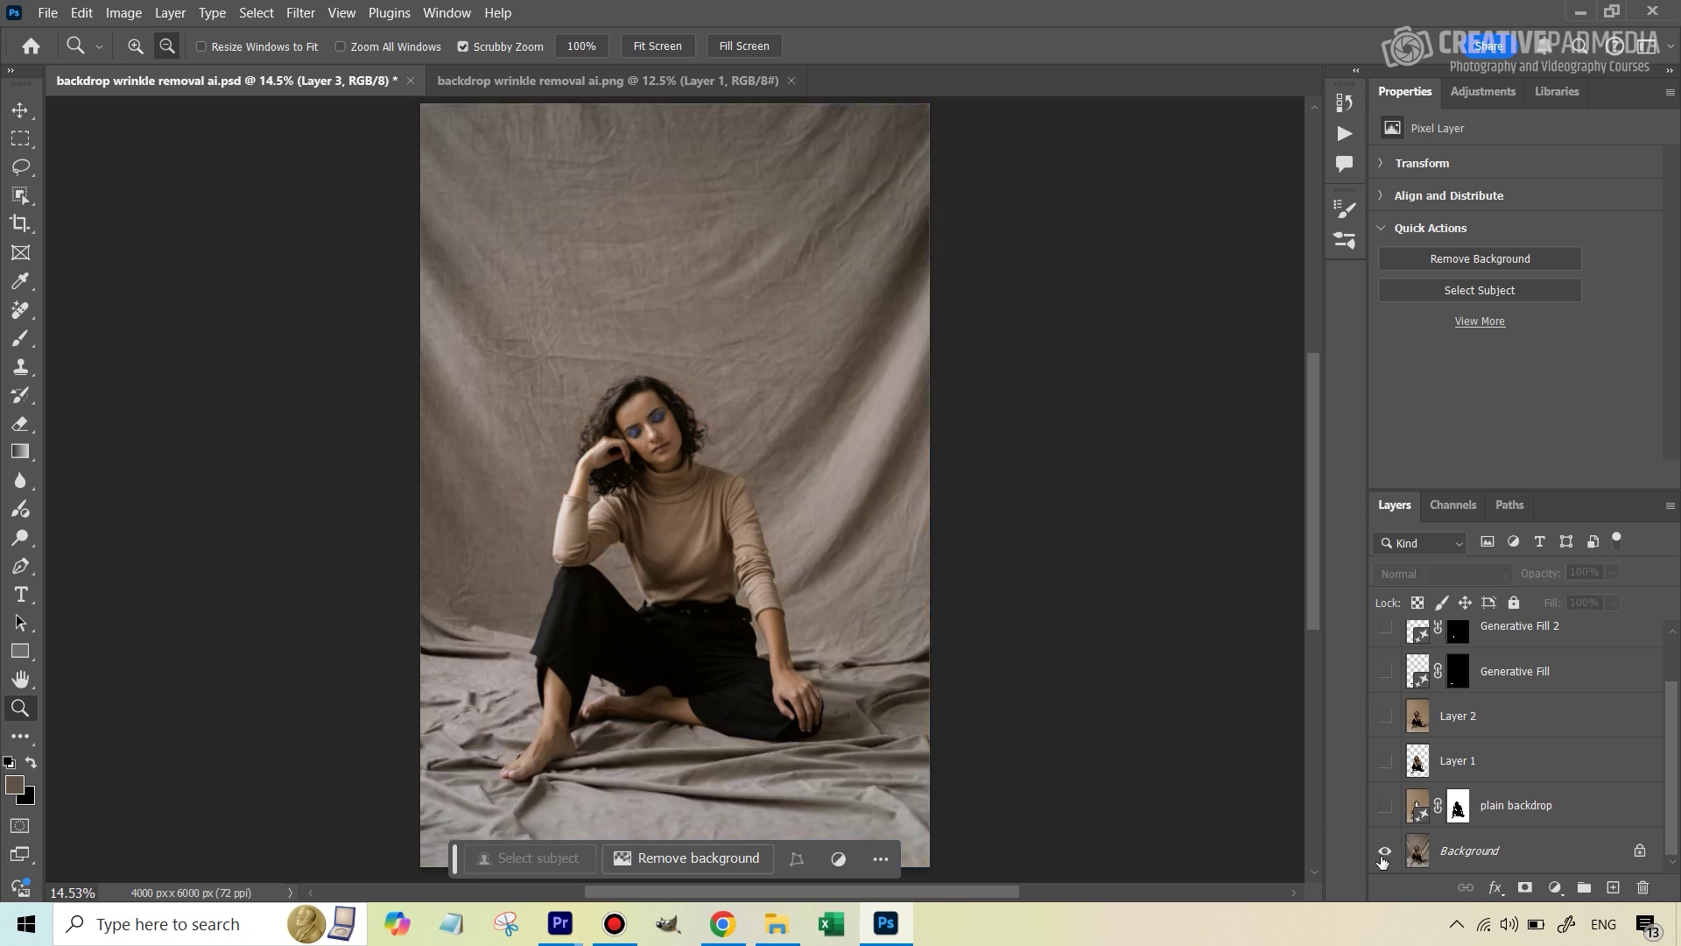
alt+click(1382, 854)
alt+click(1375, 851)
alt+click(1374, 851)
alt+click(1374, 851)
alt+click(1374, 851)
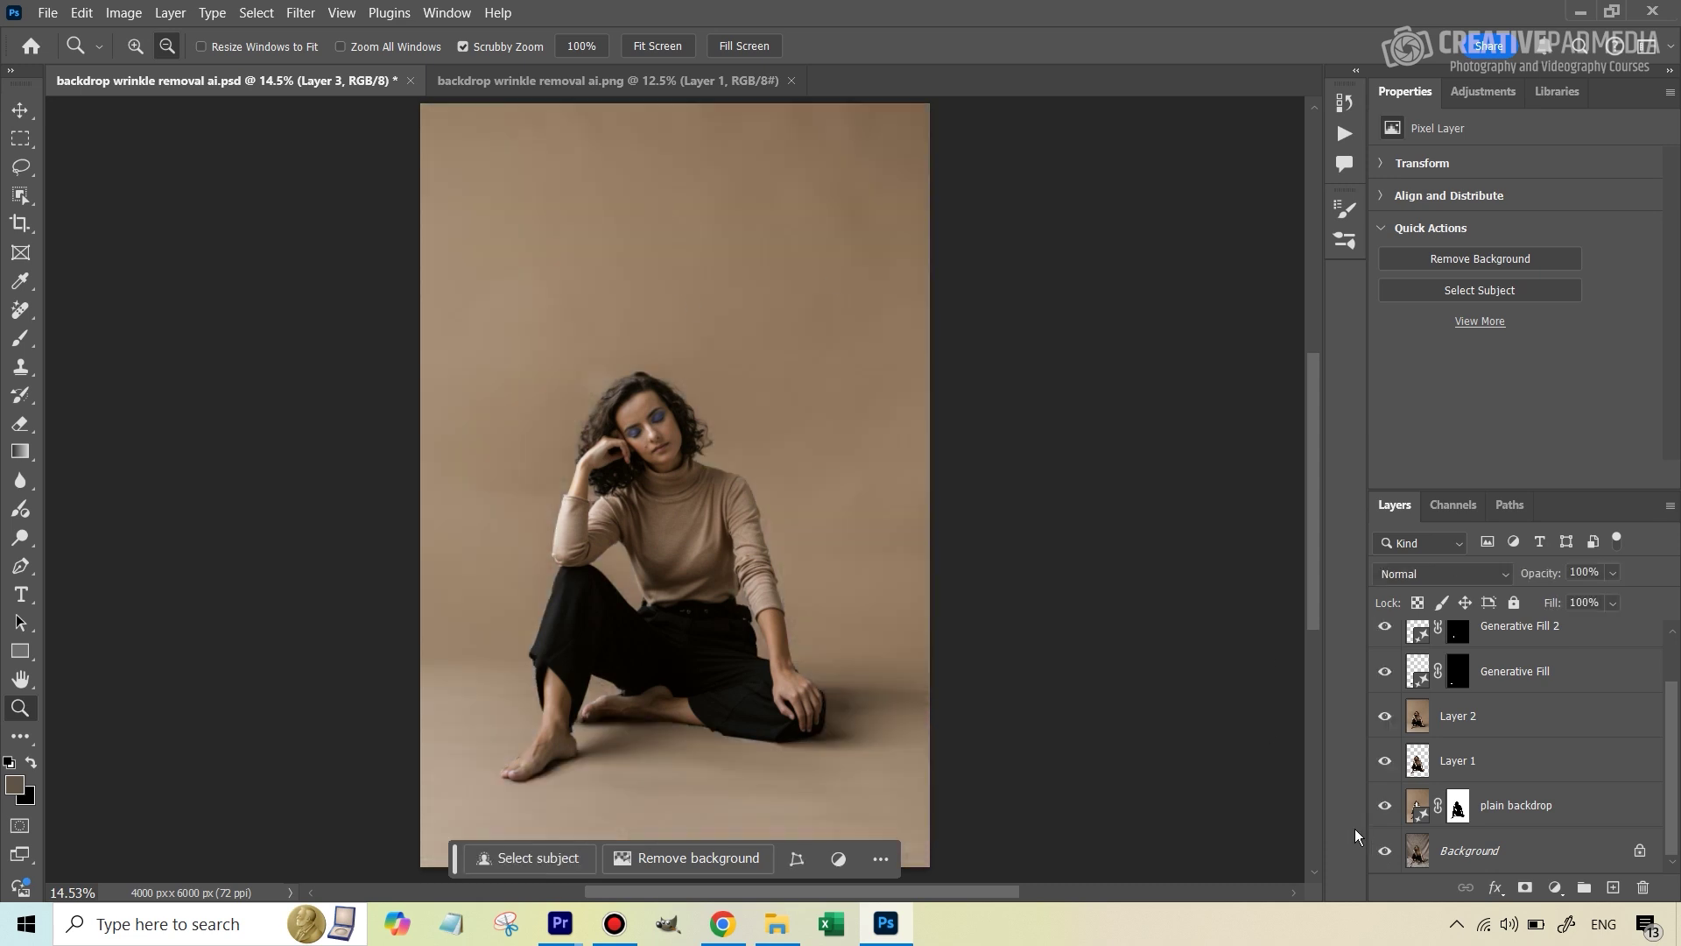
alt+click(1382, 852)
alt+click(1381, 852)
alt+click(1381, 852)
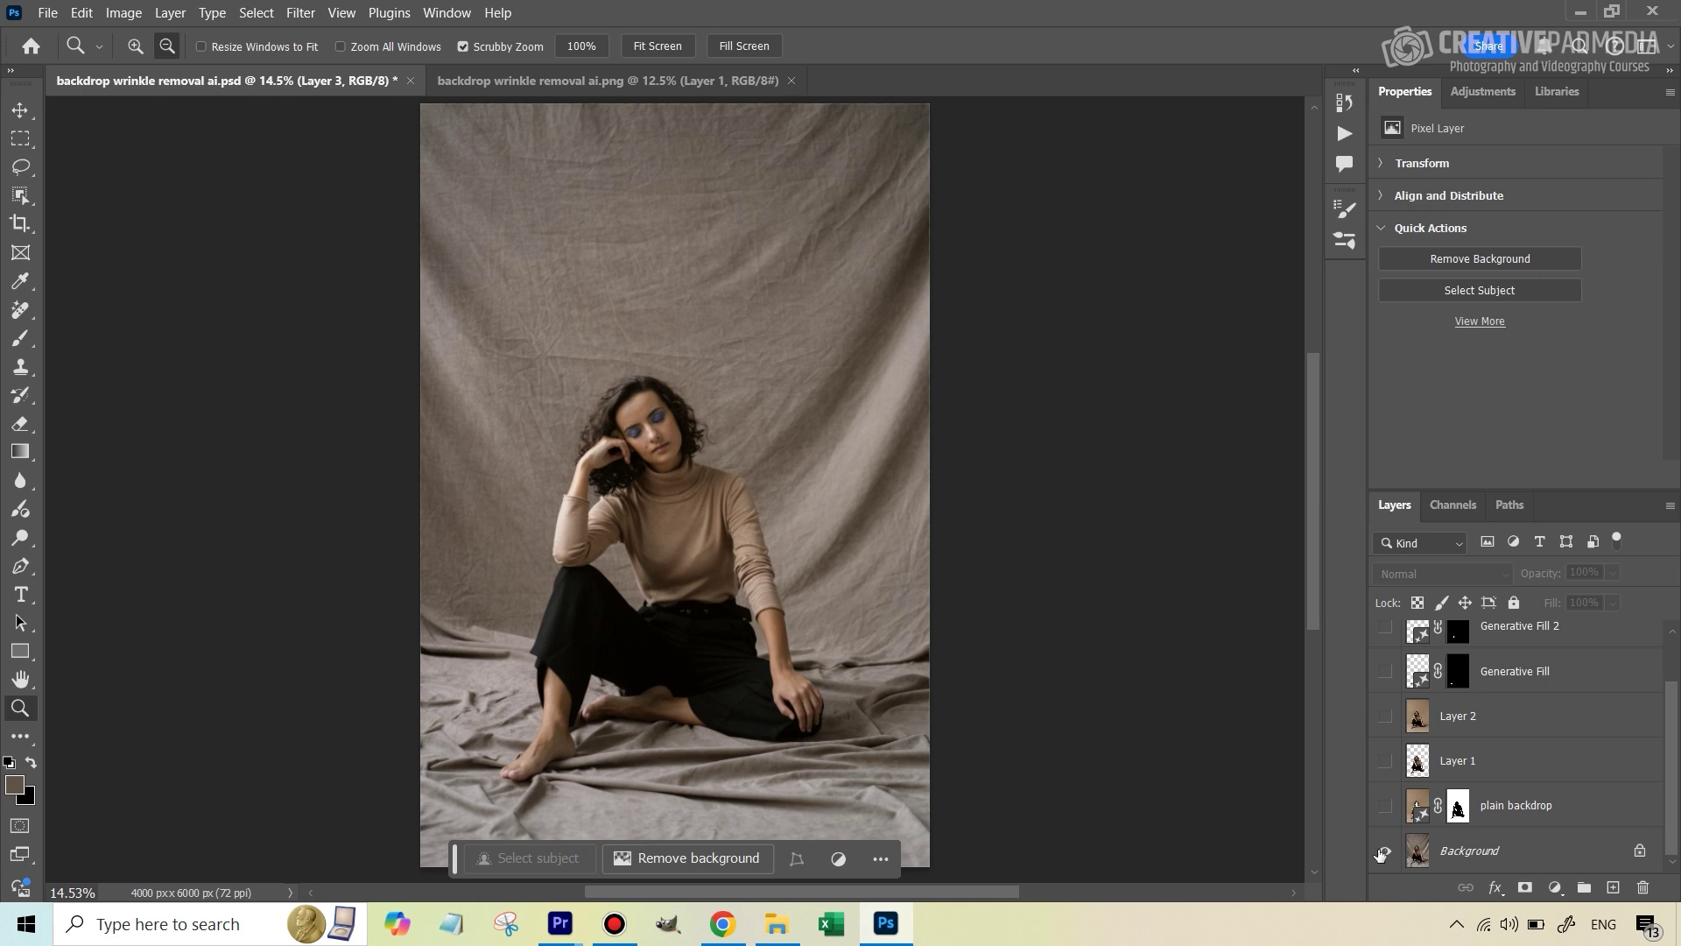
alt+click(1381, 852)
scroll(1458, 755, up, 1)
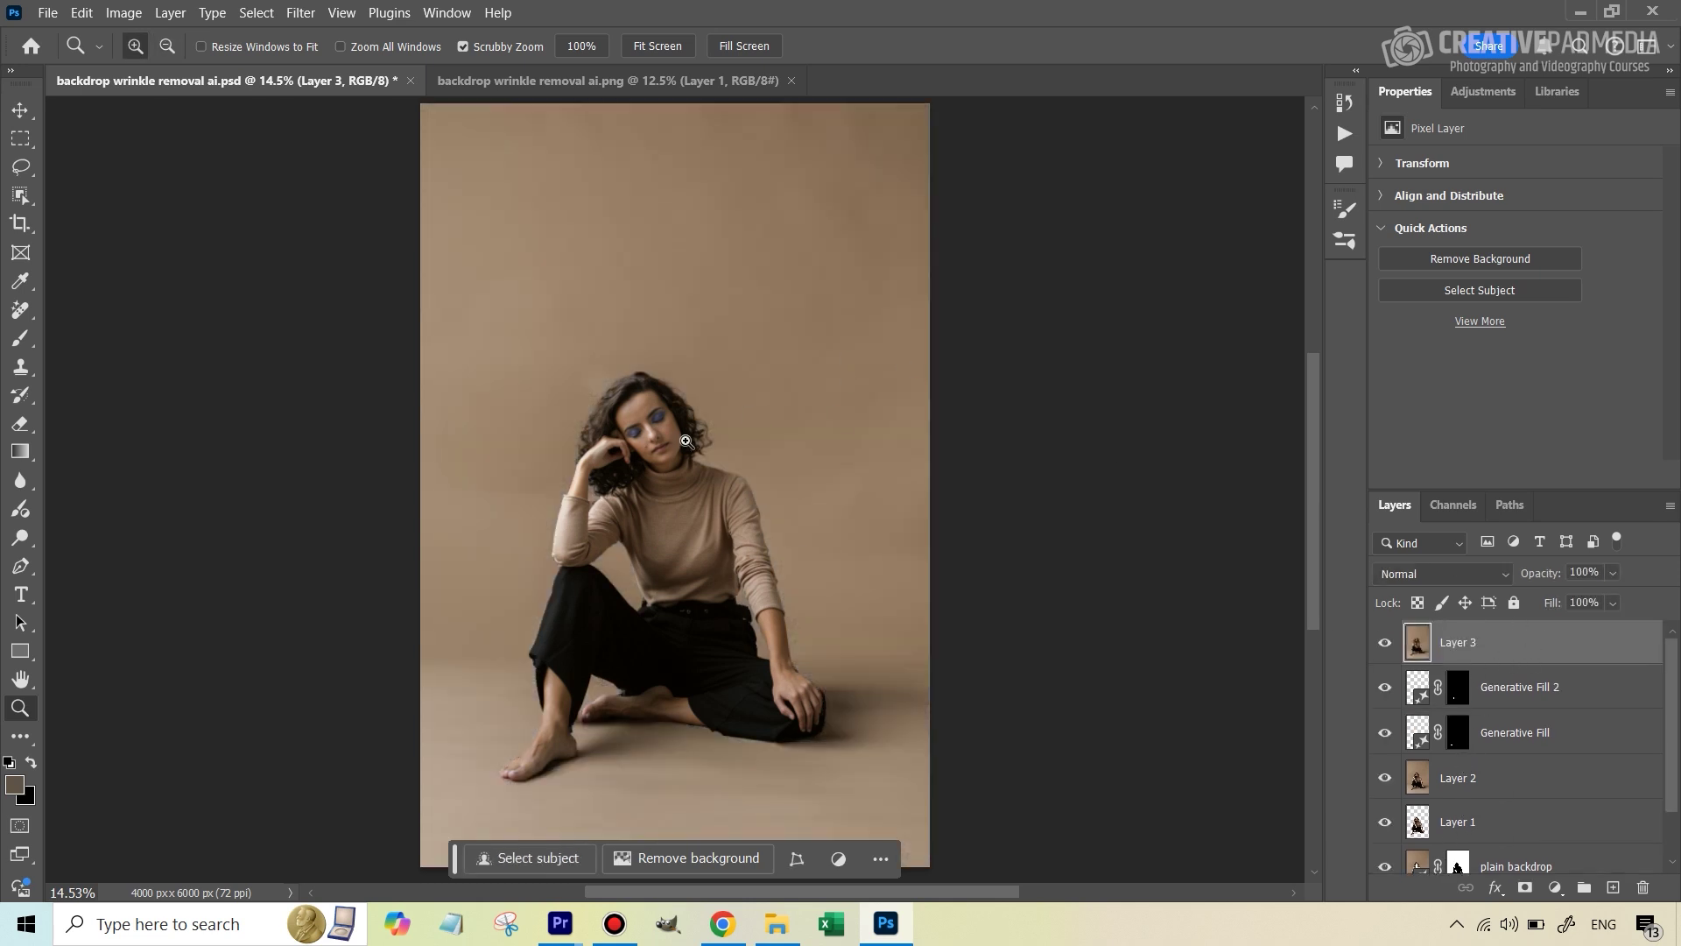
- Select the backdrop by loading Layer 1's subject outline and inverting it
ctrl+click(1420, 824)
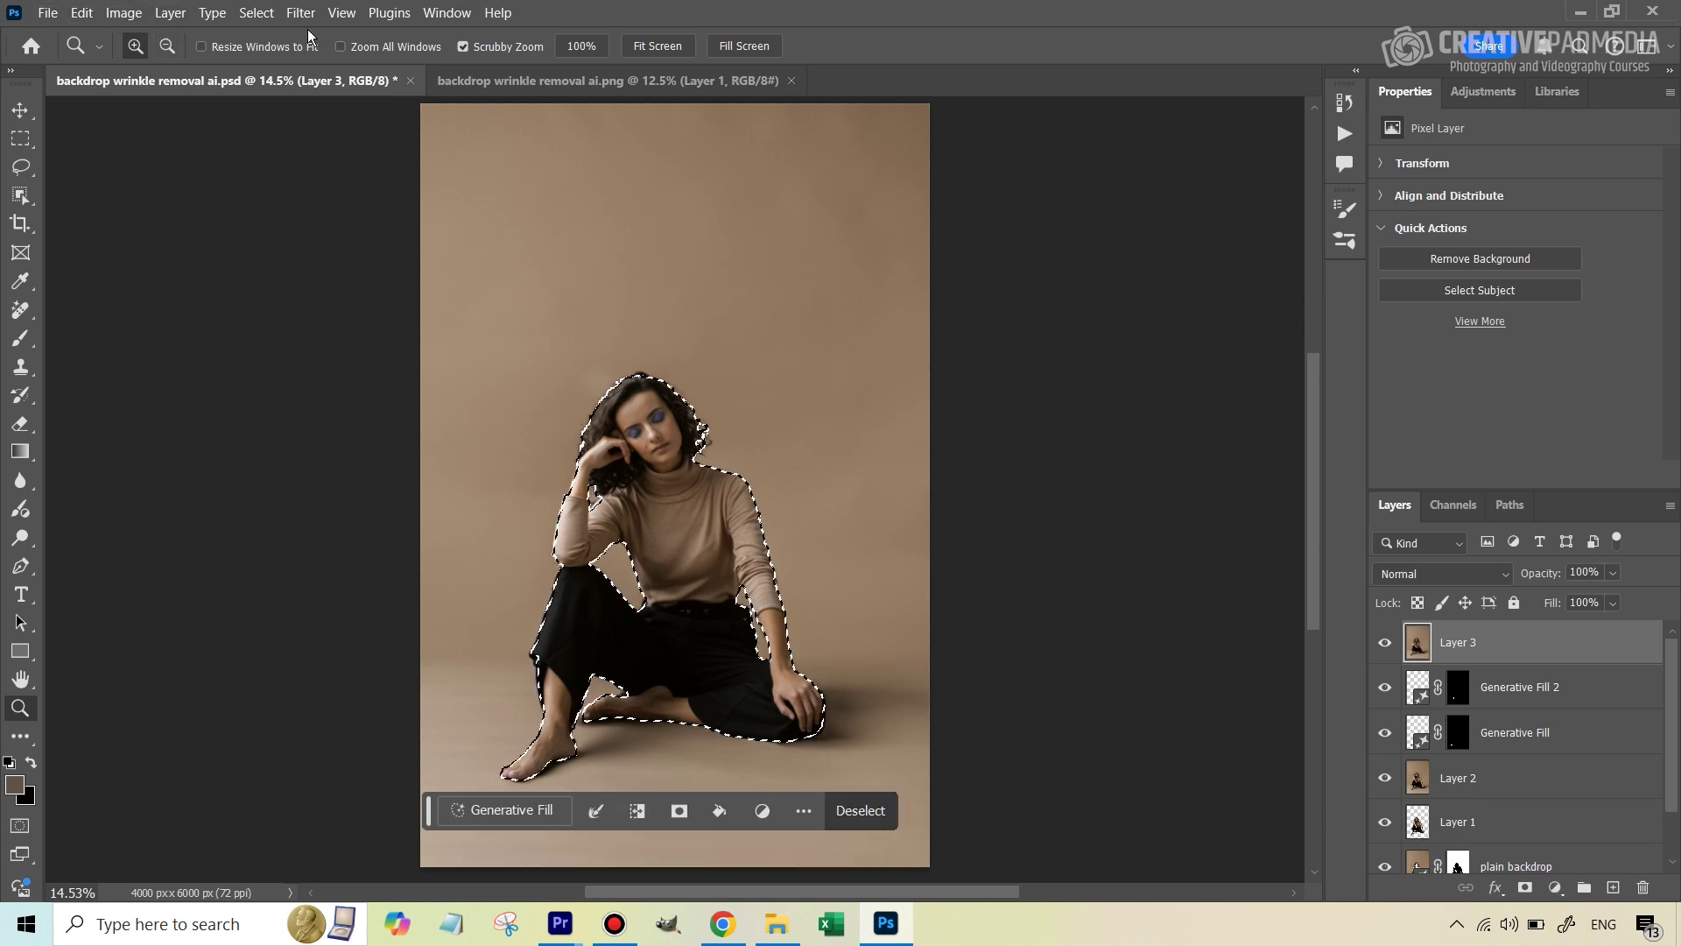
click(257, 12)
click(310, 94)
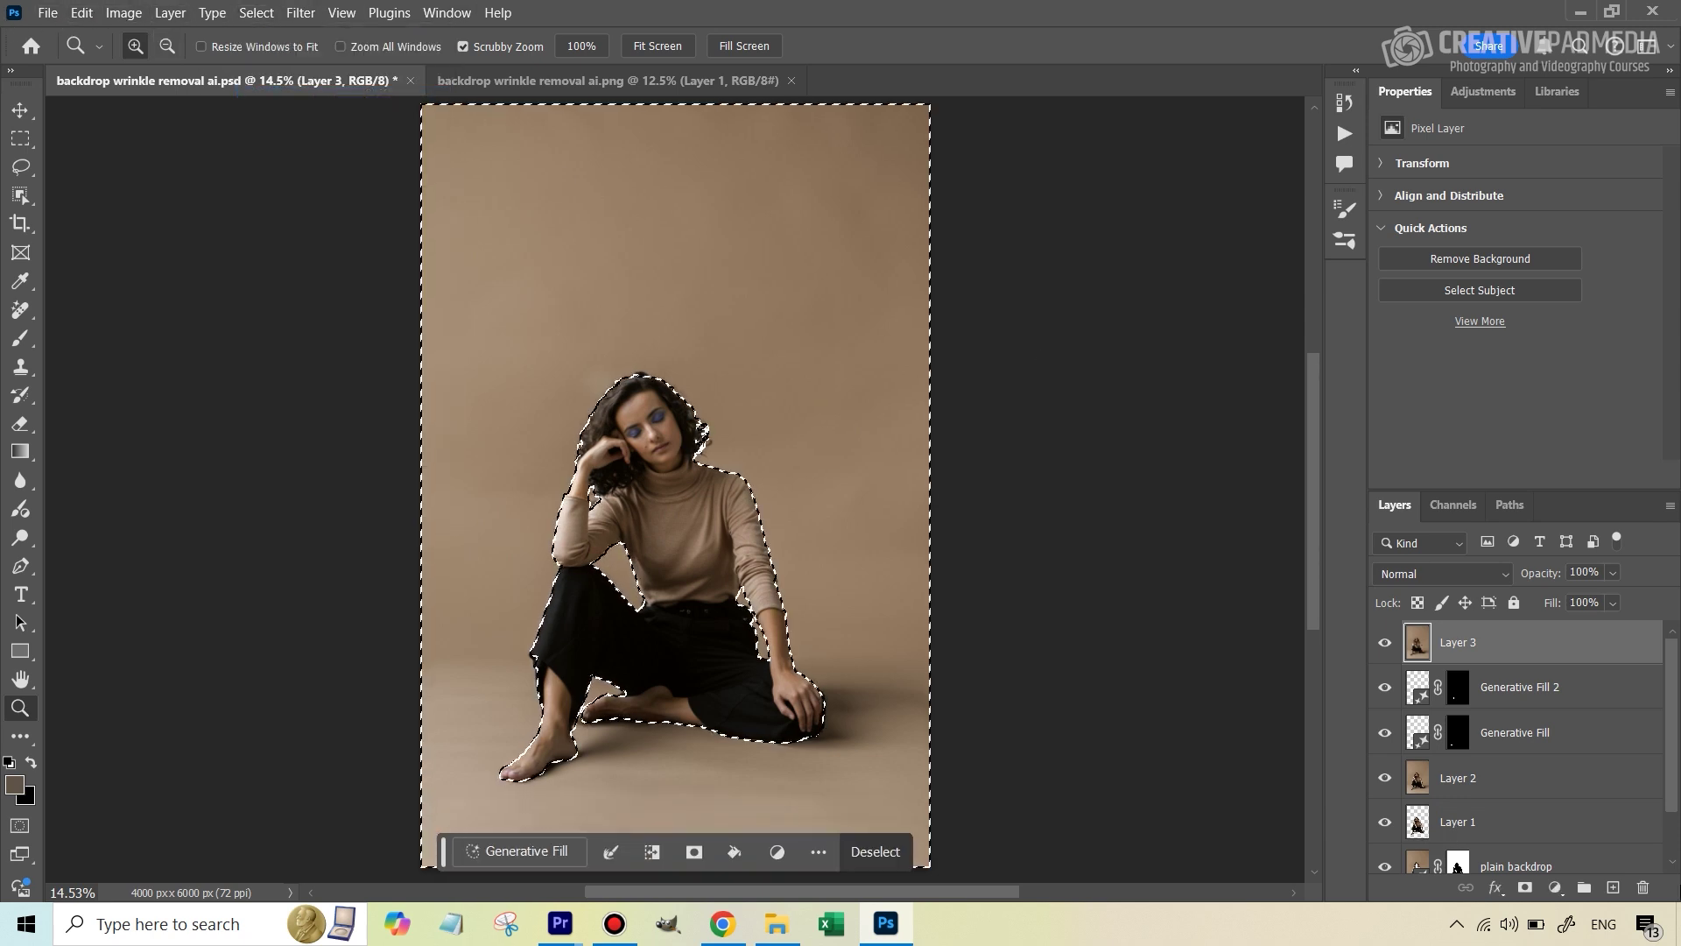
- Add a #5f5347 Solid Color fill layer over the backdrop in Color blend mode
click(1555, 887)
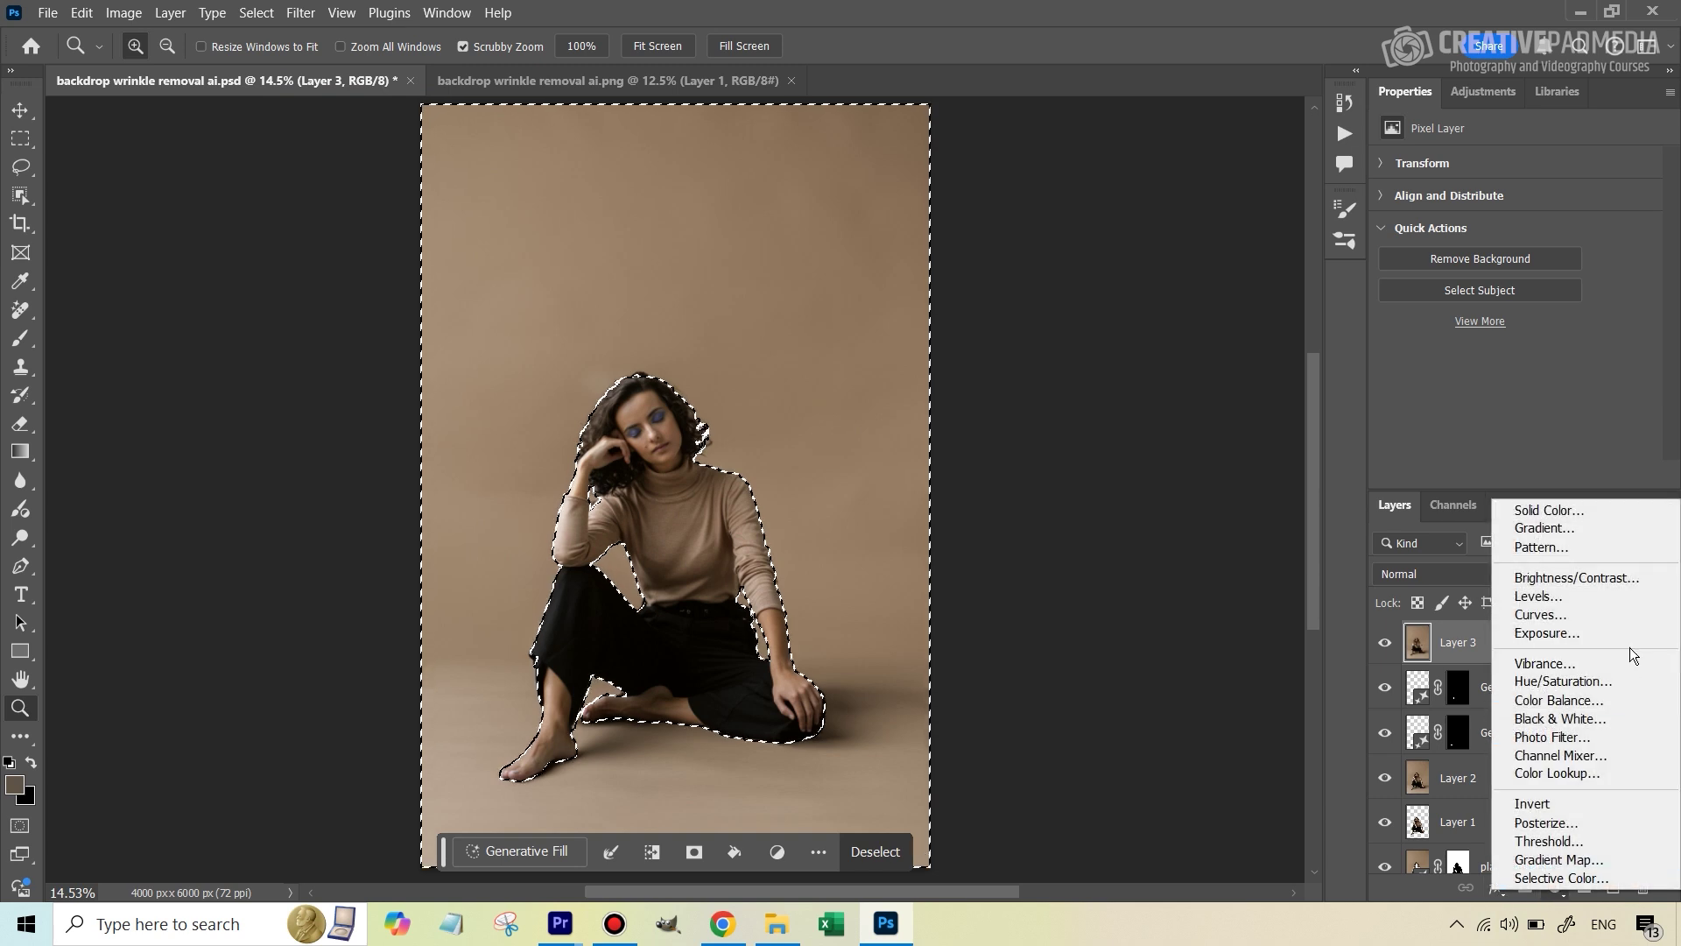
click(1604, 513)
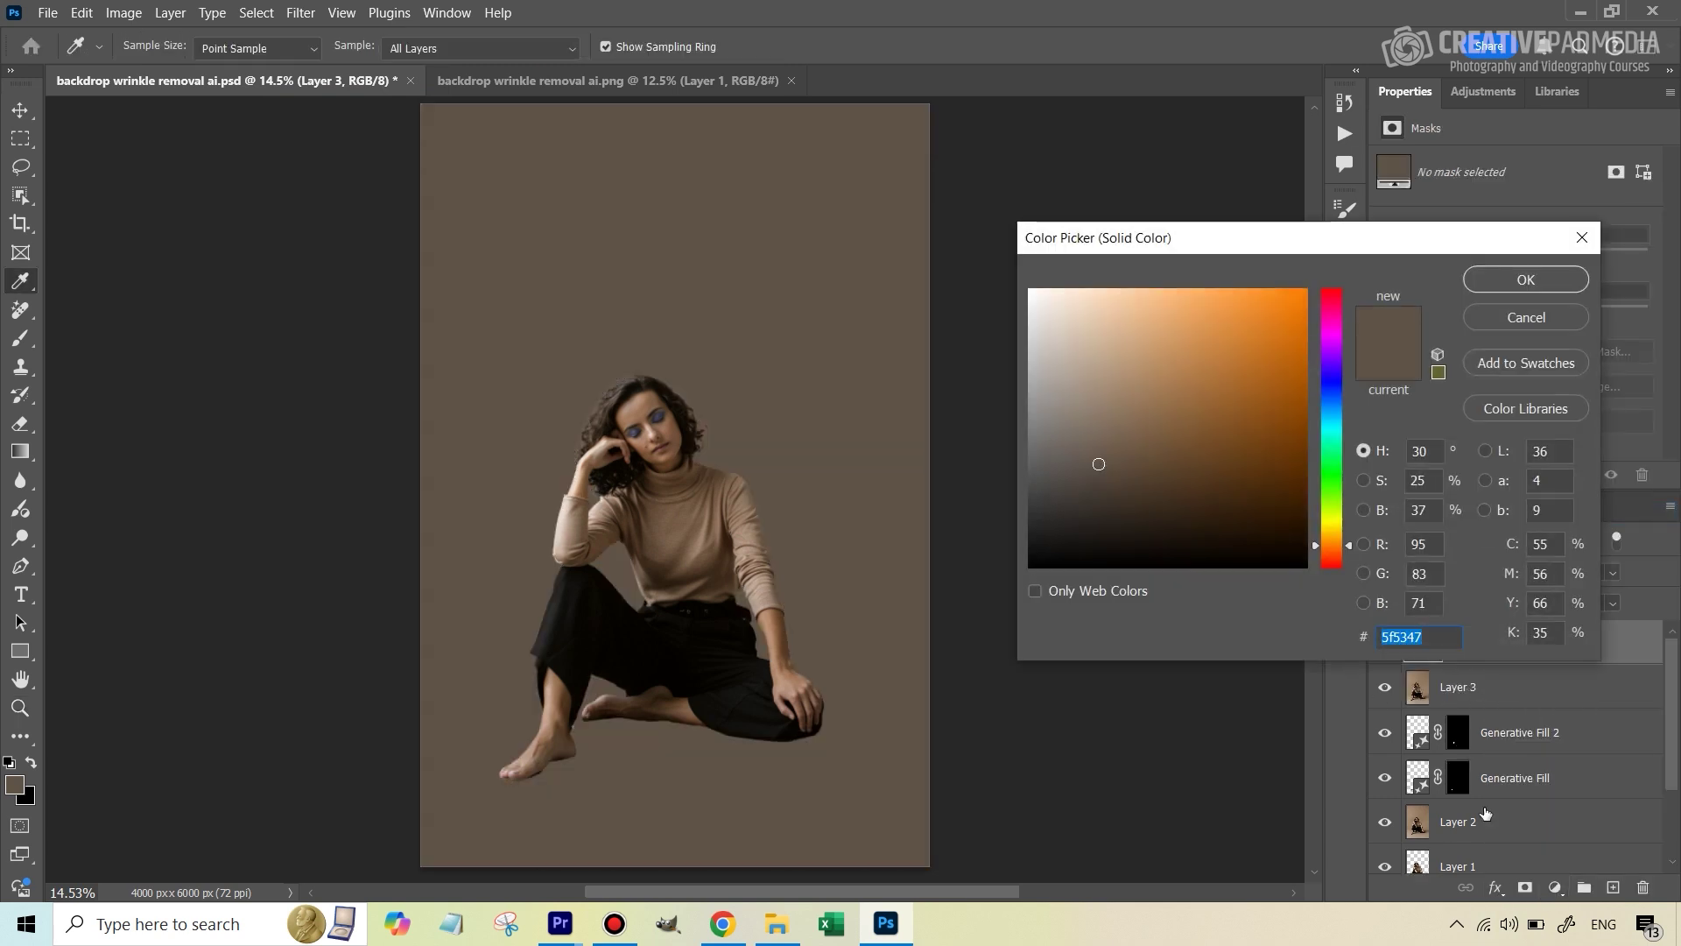
click(1531, 282)
key(z)
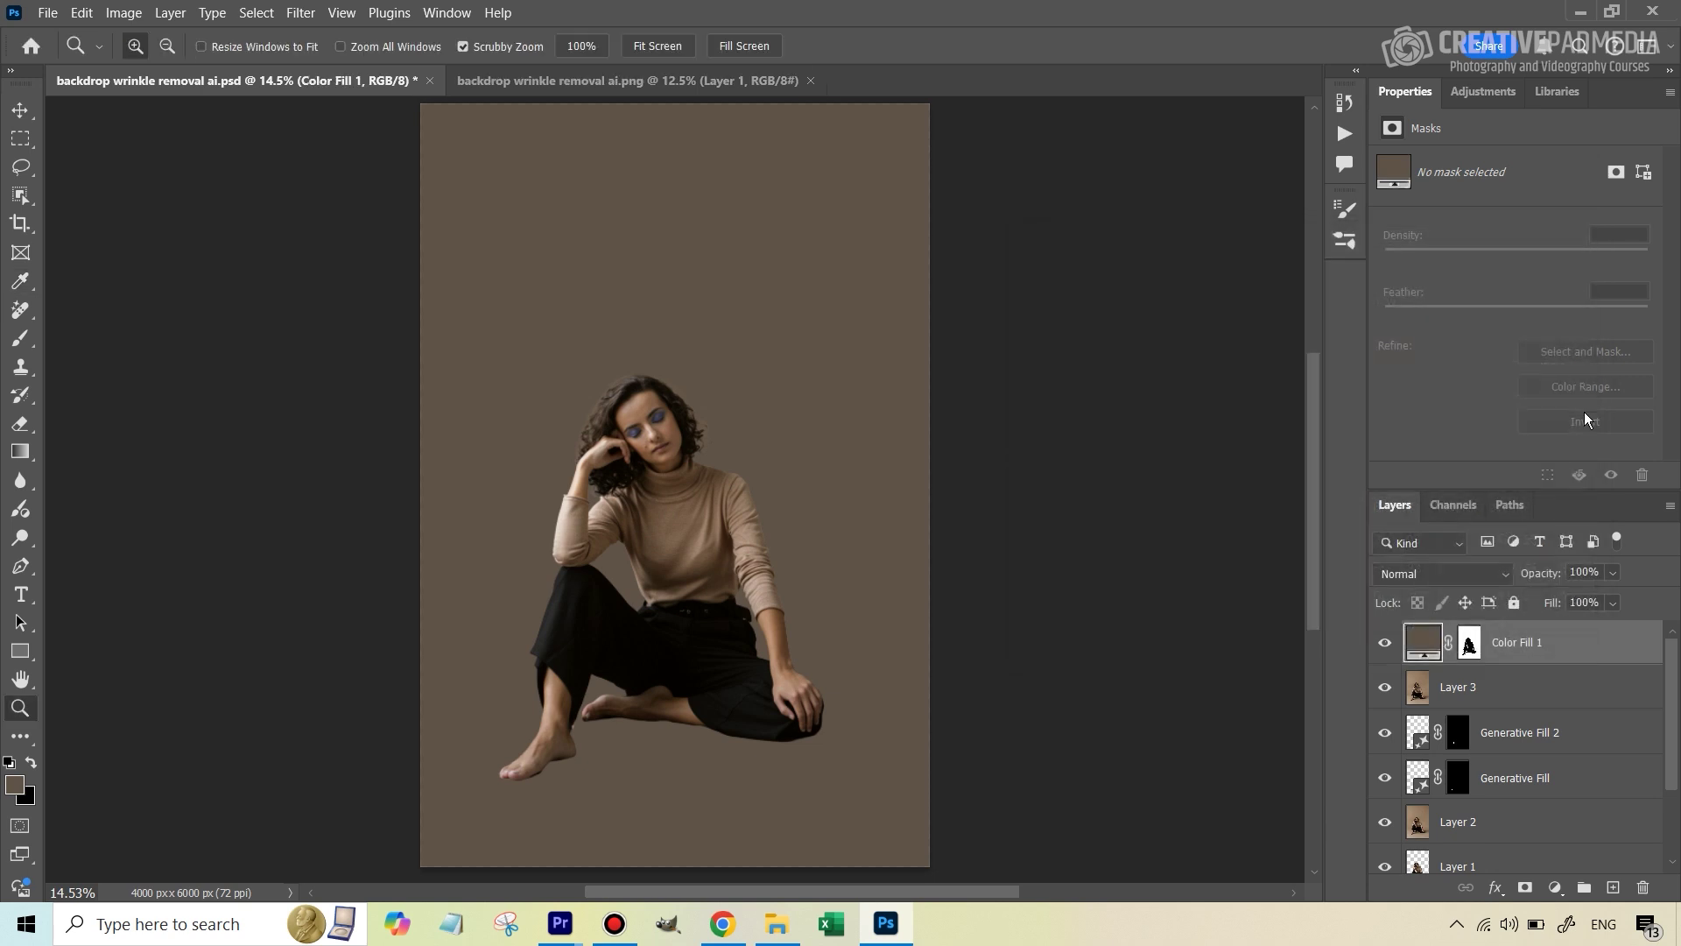
click(1439, 571)
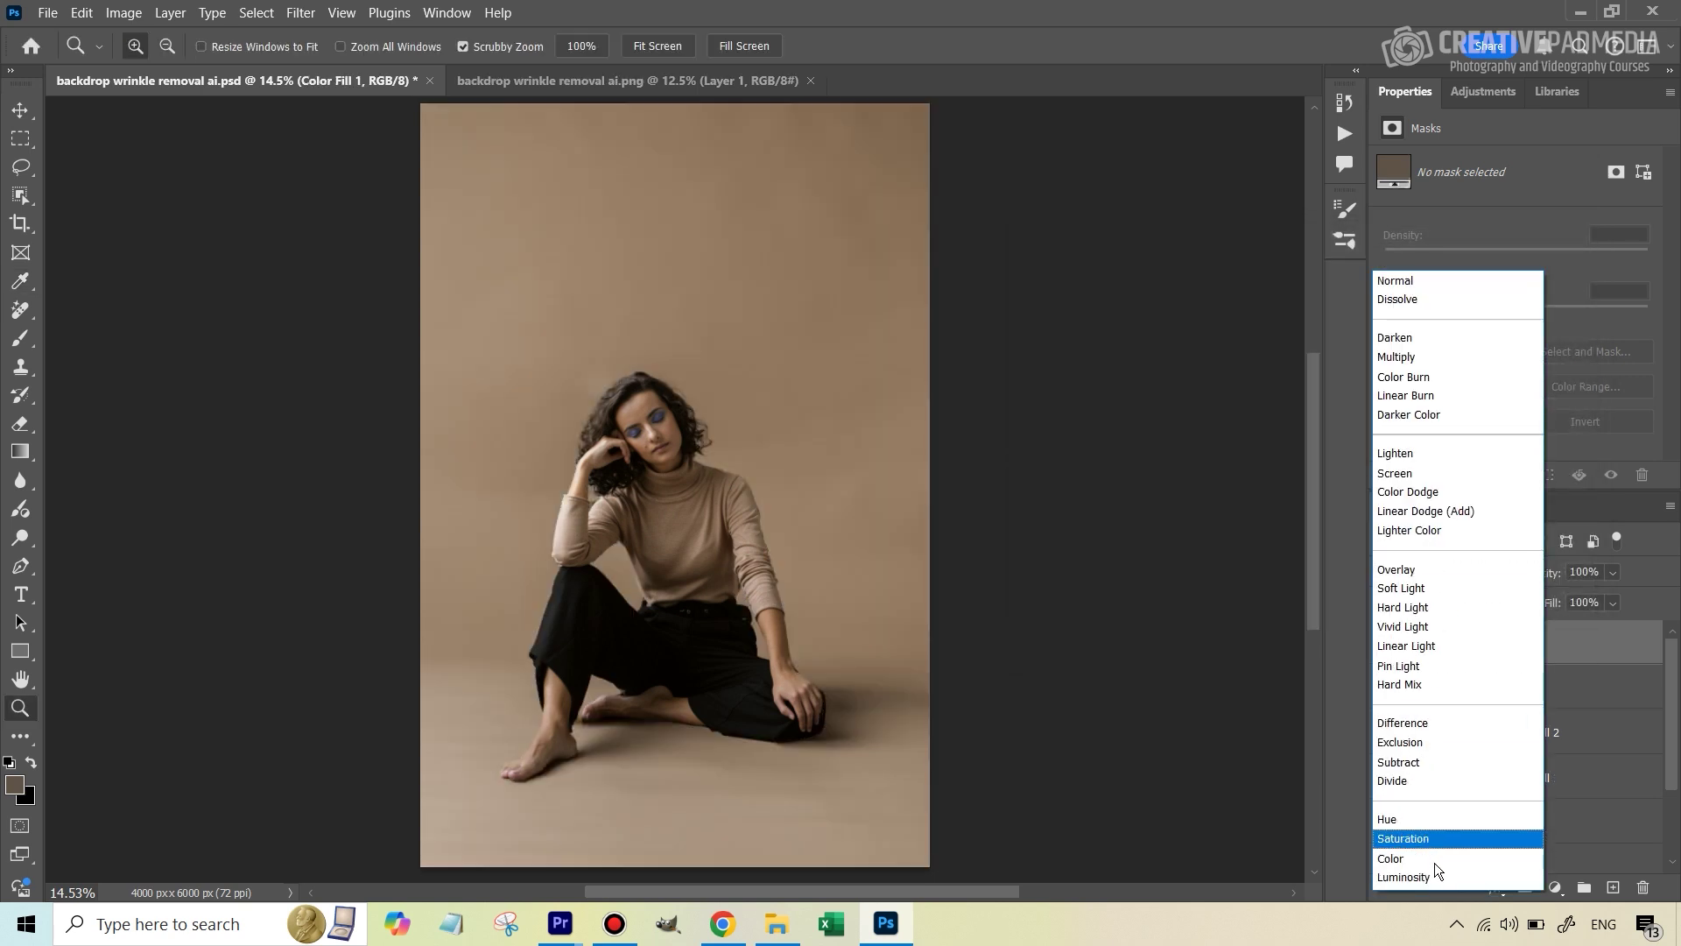
click(1421, 859)
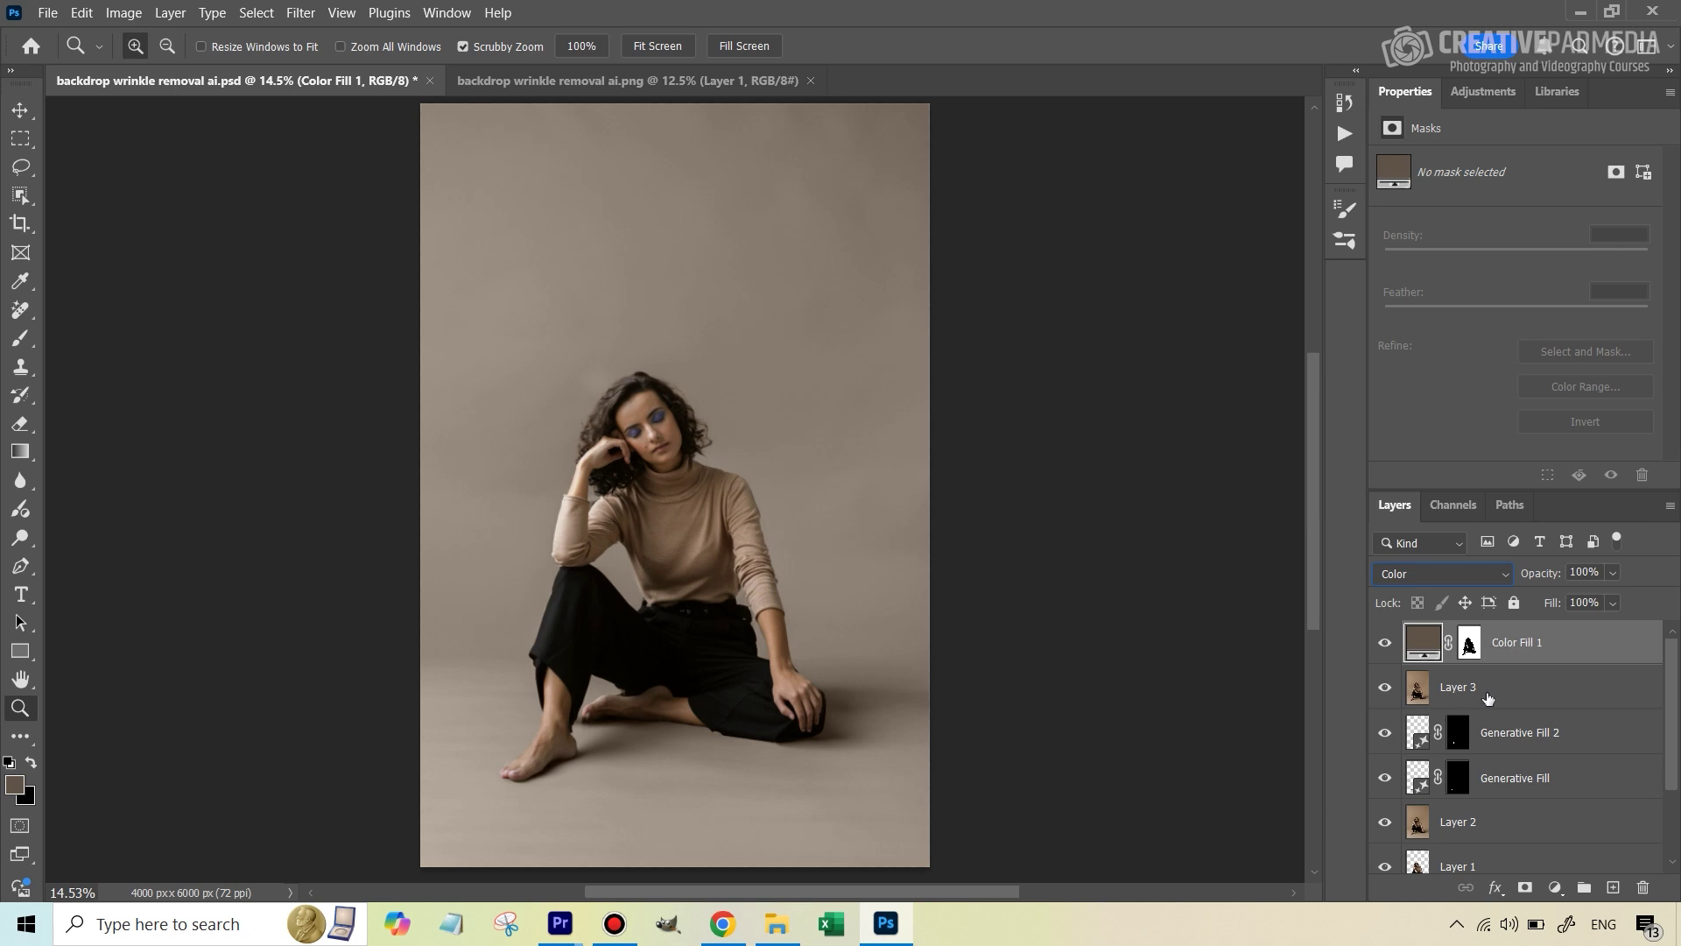
scroll(1673, 823, down, 1)
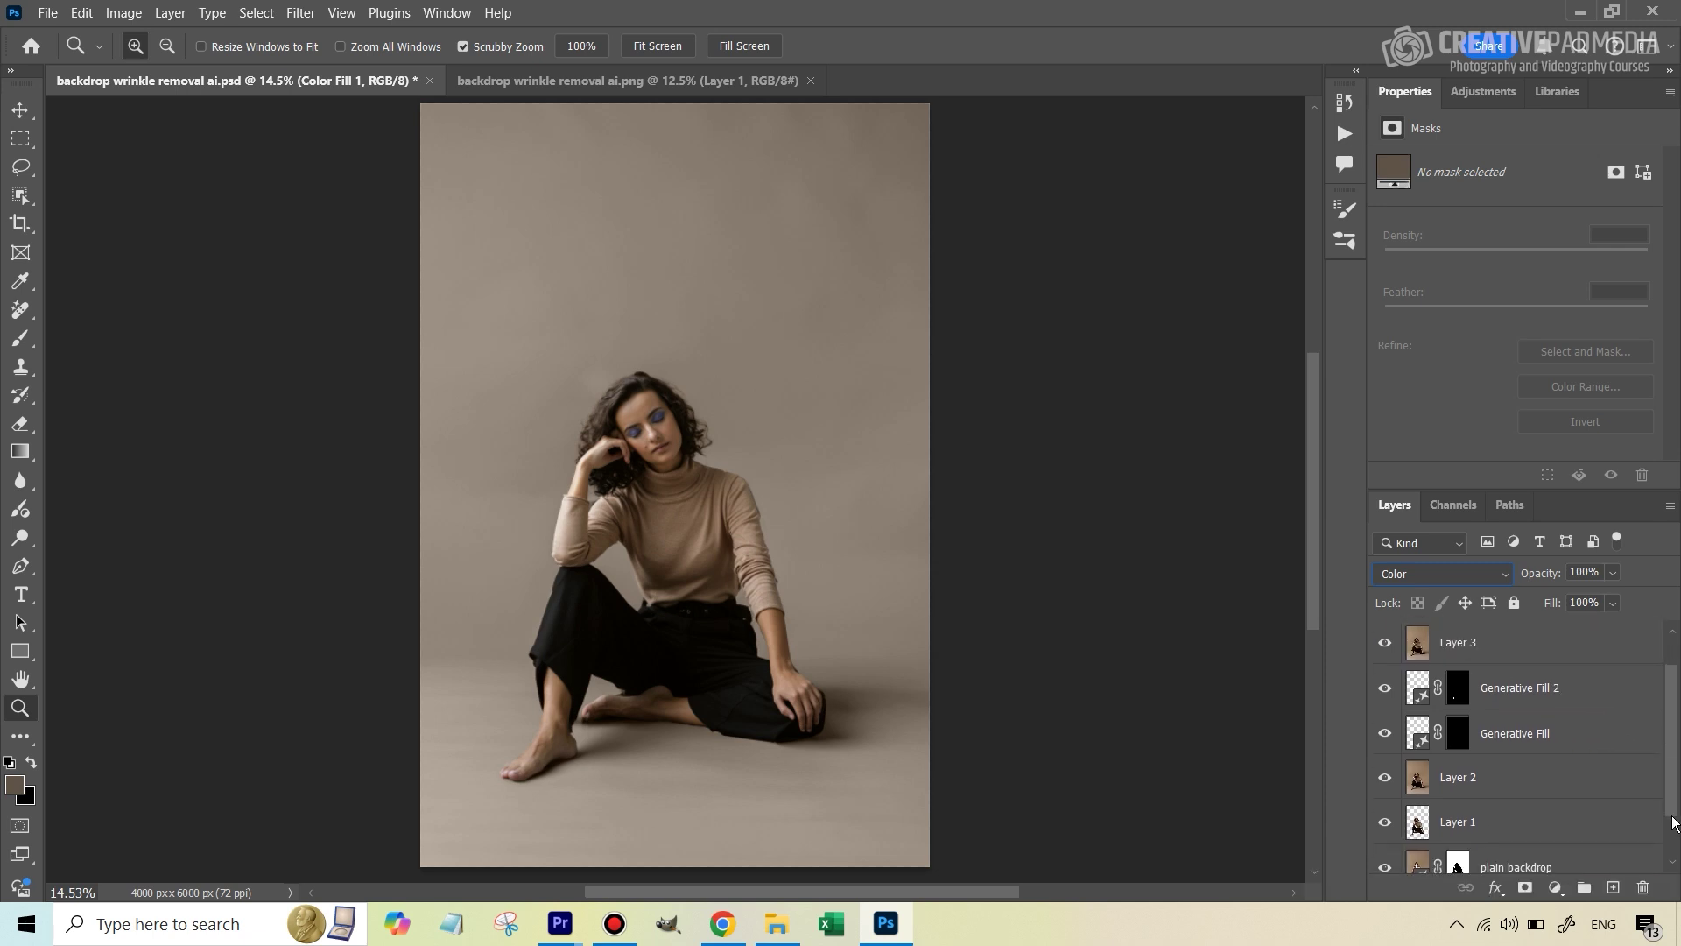
scroll(1674, 824, down, 1)
key(alt)
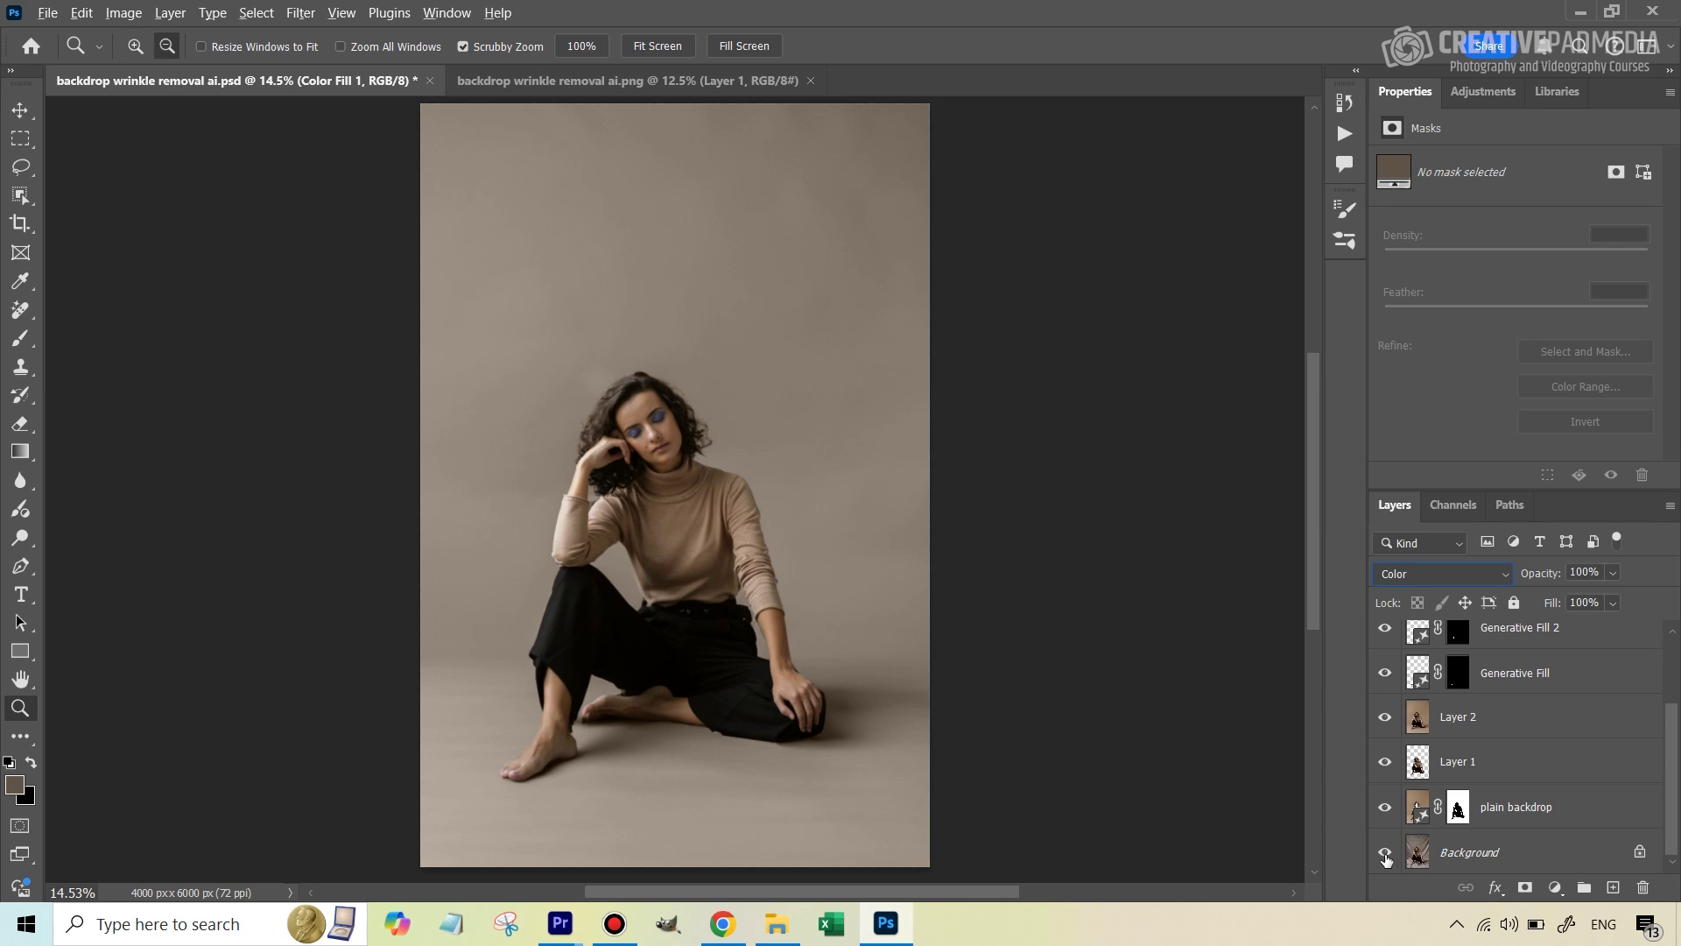
alt+click(1385, 853)
alt+click(1386, 853)
alt+click(1385, 853)
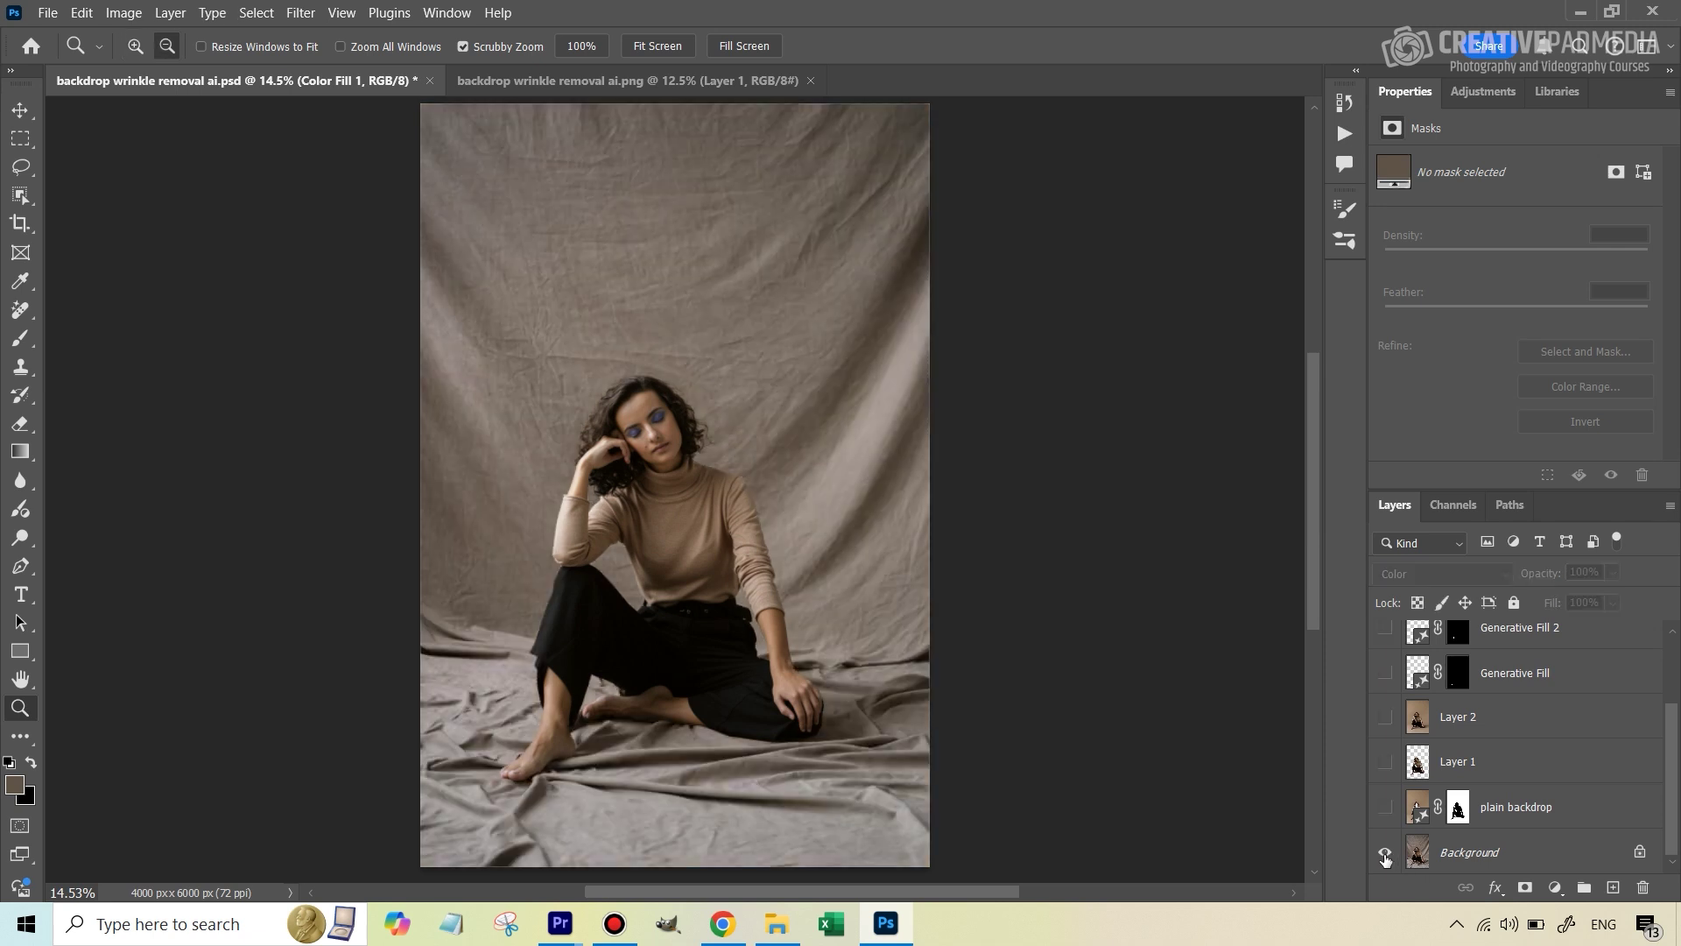
alt+click(1385, 853)
alt+click(1385, 855)
alt+click(1385, 854)
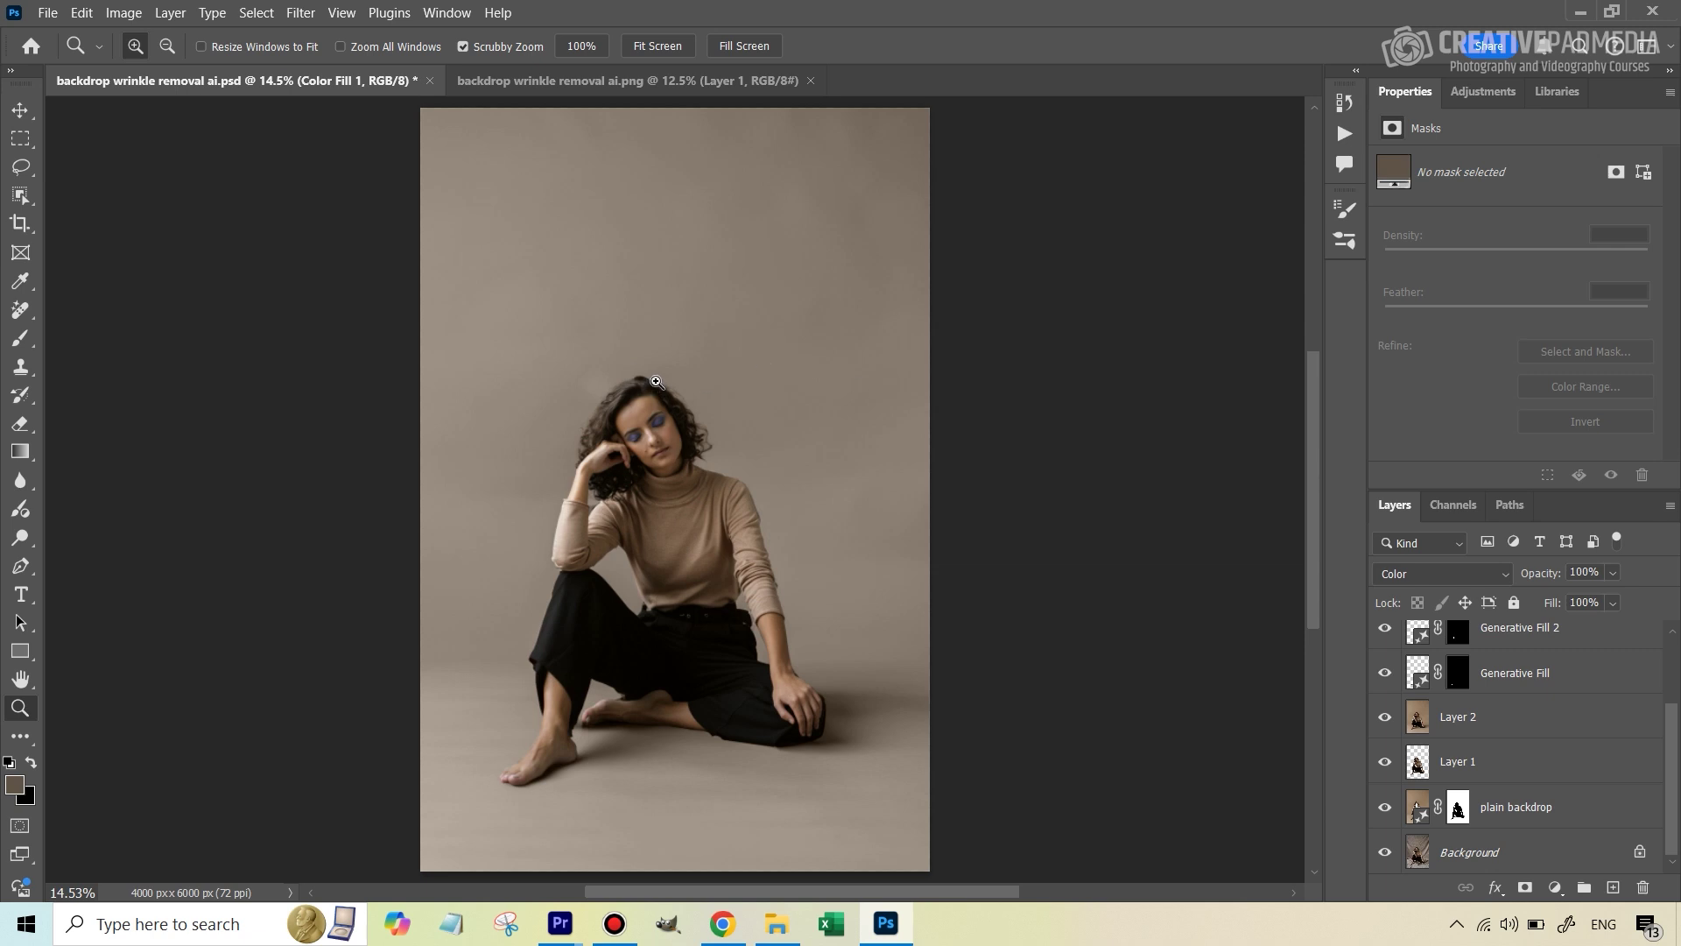
- Stamp visible layers to a new layer and spot-heal the hair bump atop the head at size 50
key(ctrl+shift+alt+e)
drag(653, 386, 800, 370)
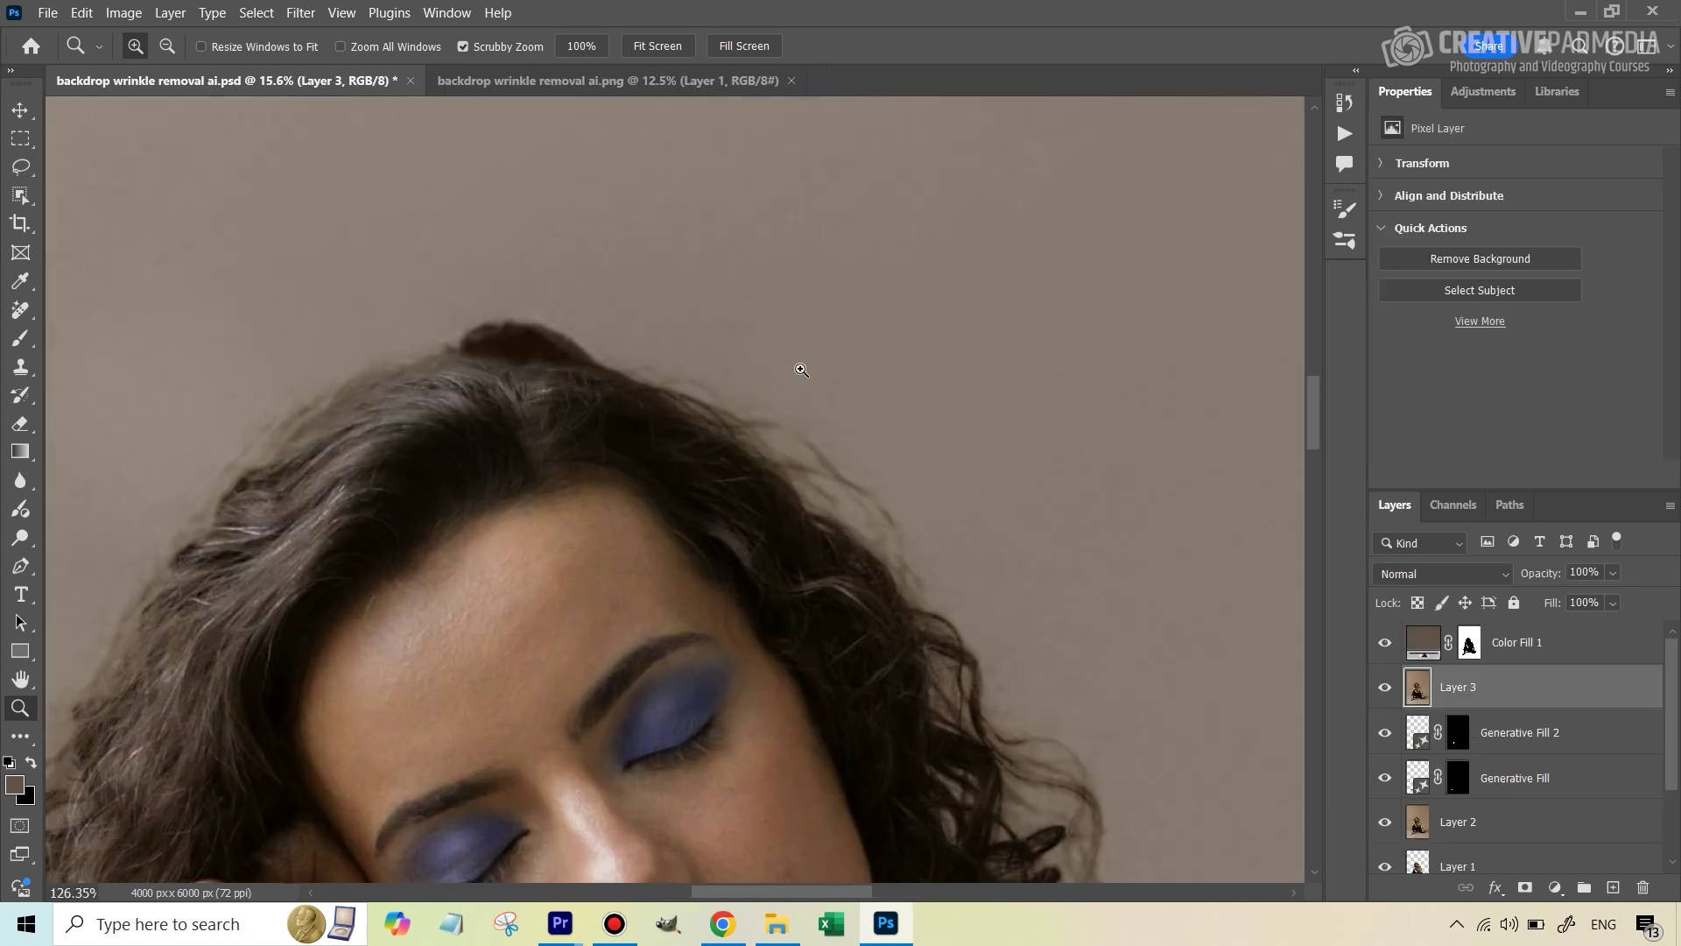
click(21, 310)
key(bracketright)
key(bracketright)
key(bracketright)
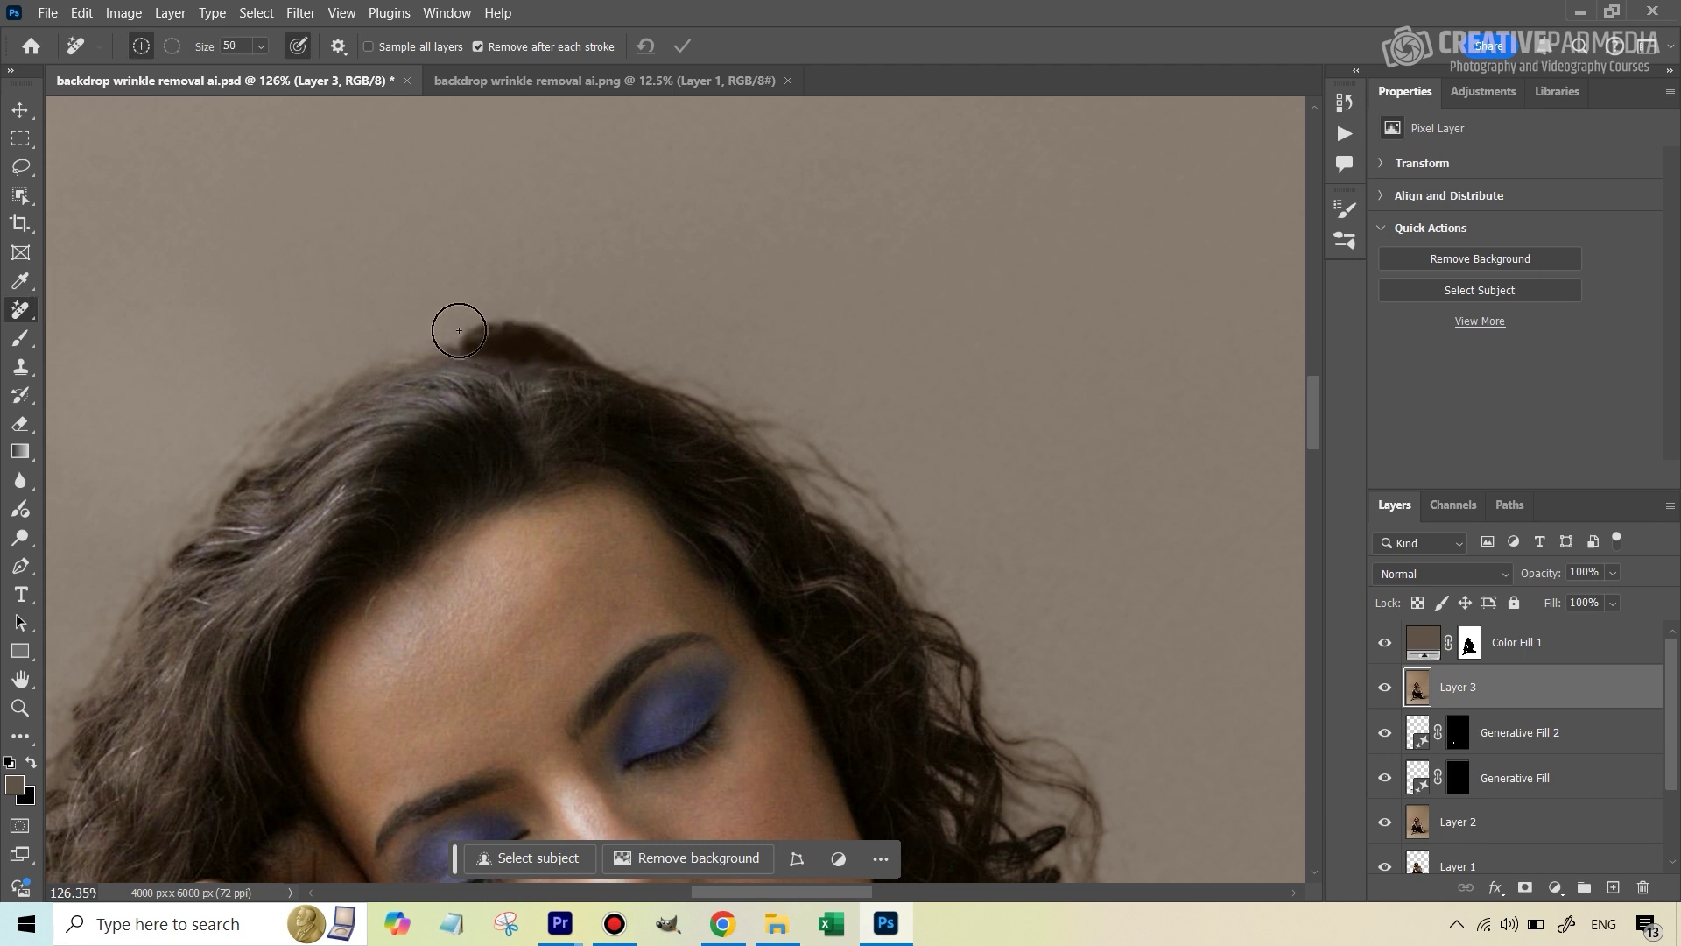
right_click(24, 315)
click(84, 311)
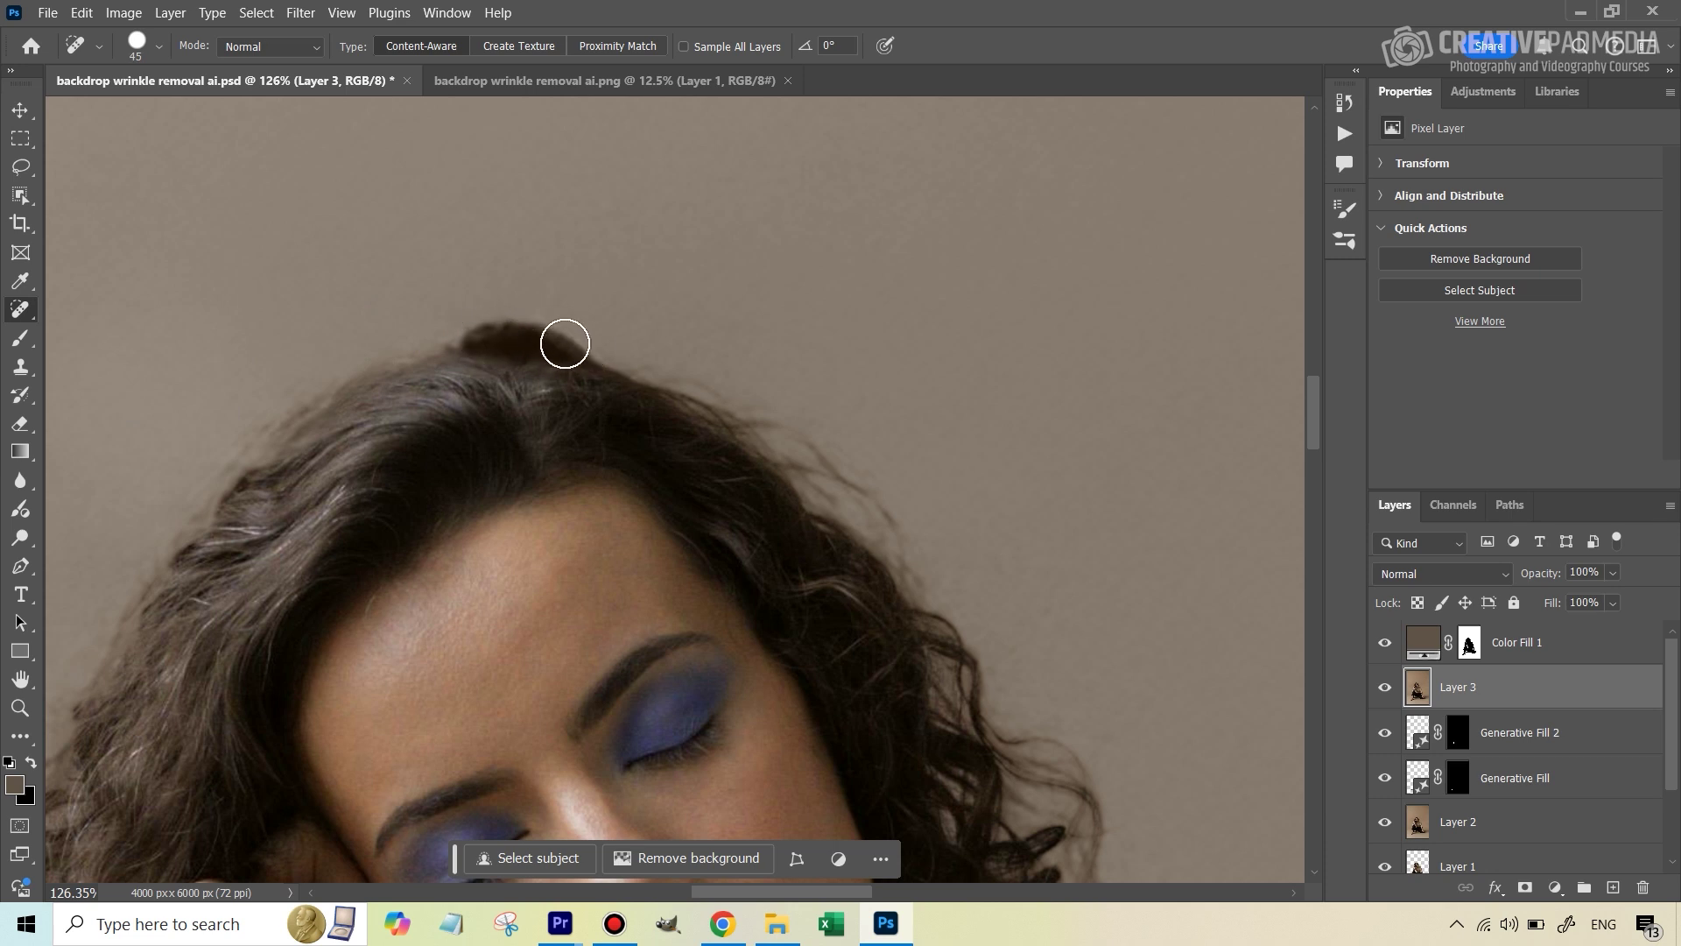
drag(480, 335, 603, 348)
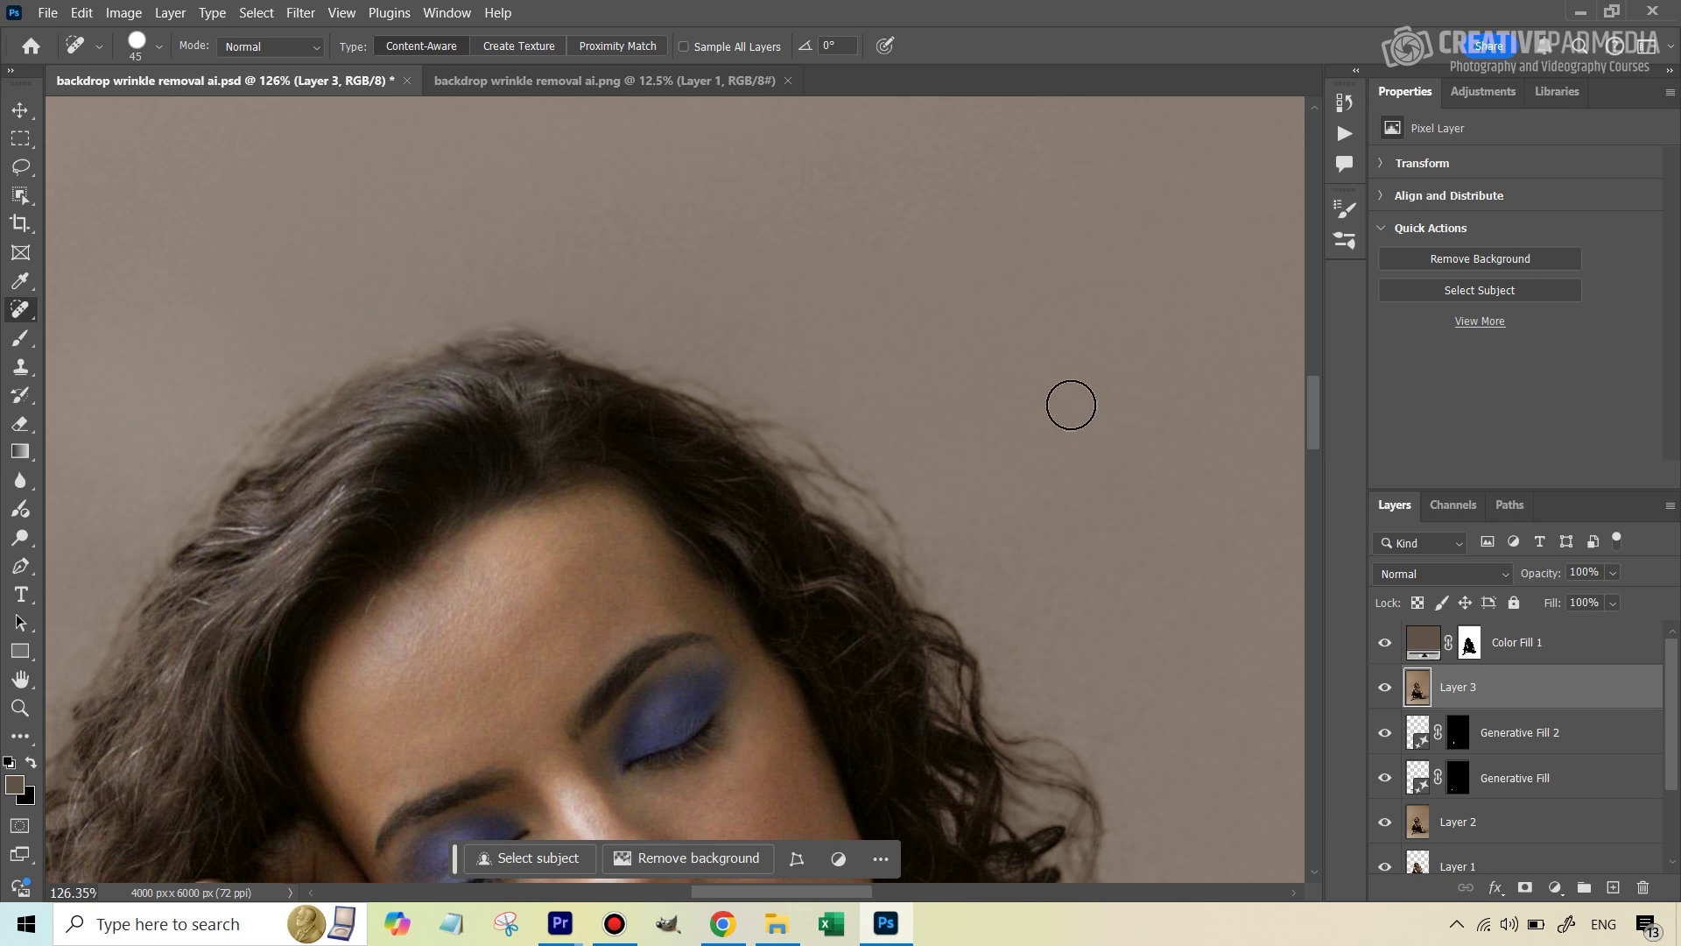
key(ctrl+0)
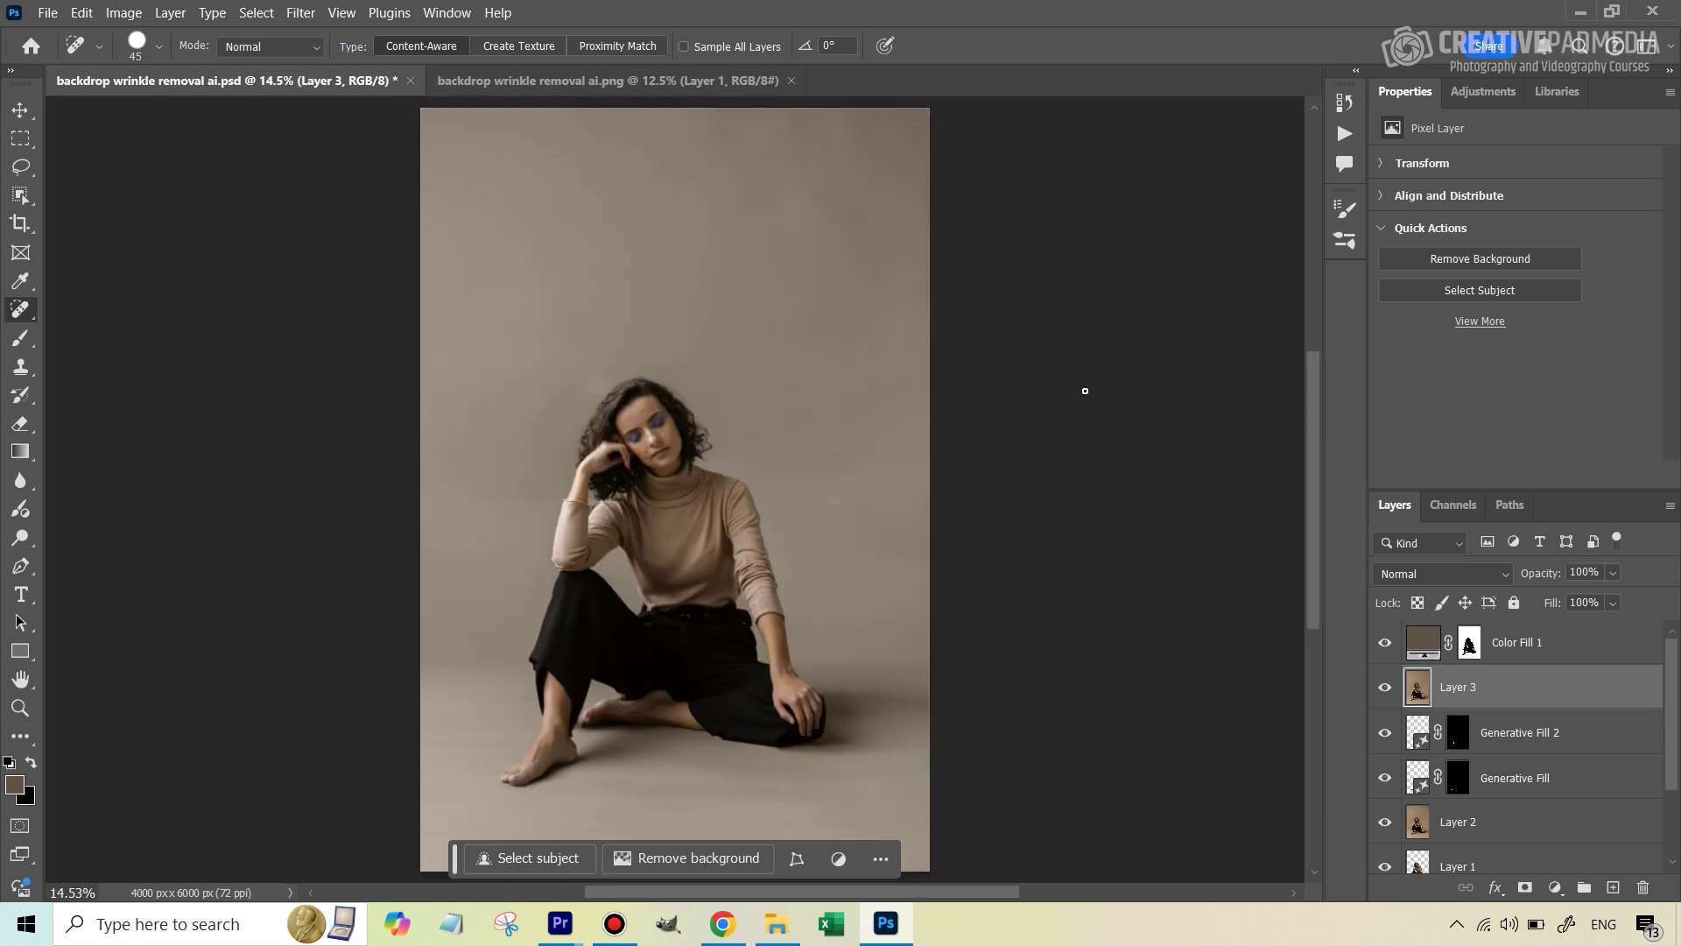